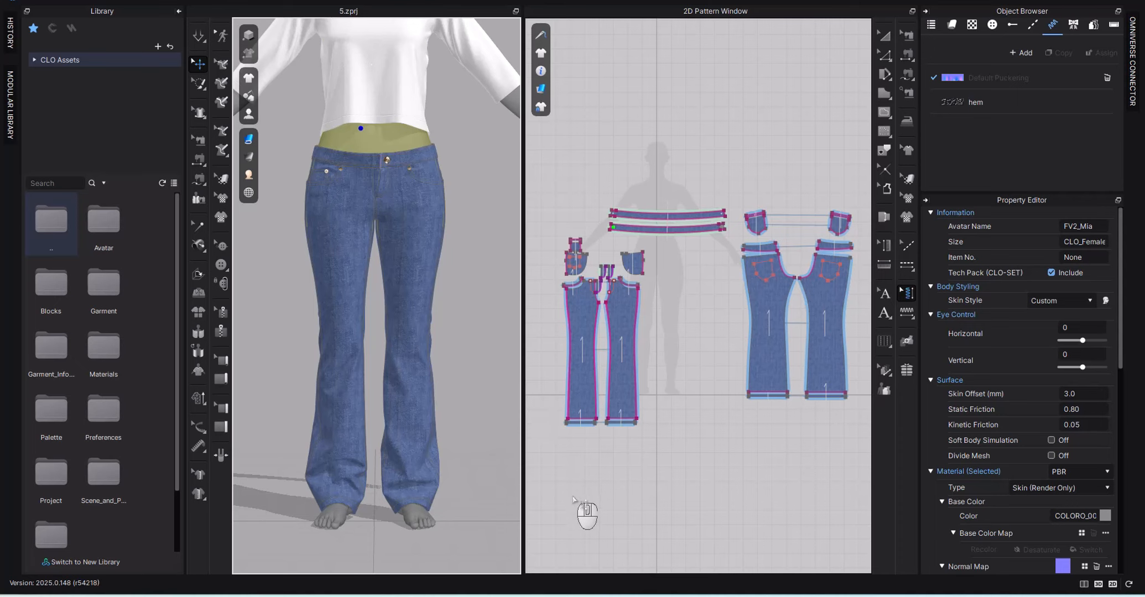
Examine the fading and whiskering on the reference jeans photo s-l1200.jpg
left_click(625, 588)
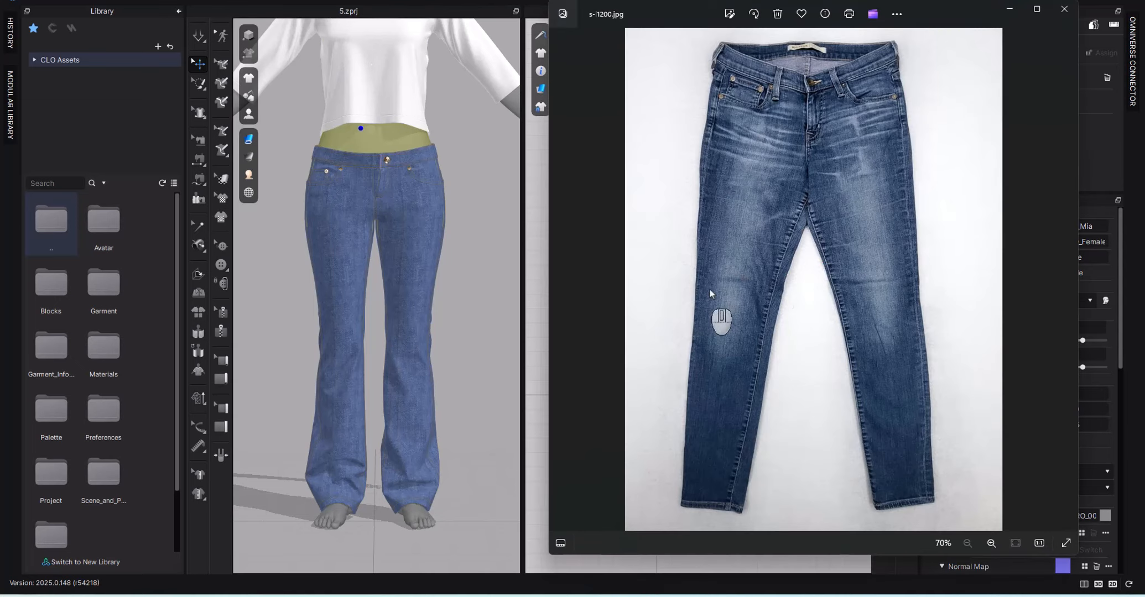
scroll(754, 209, "up", 1)
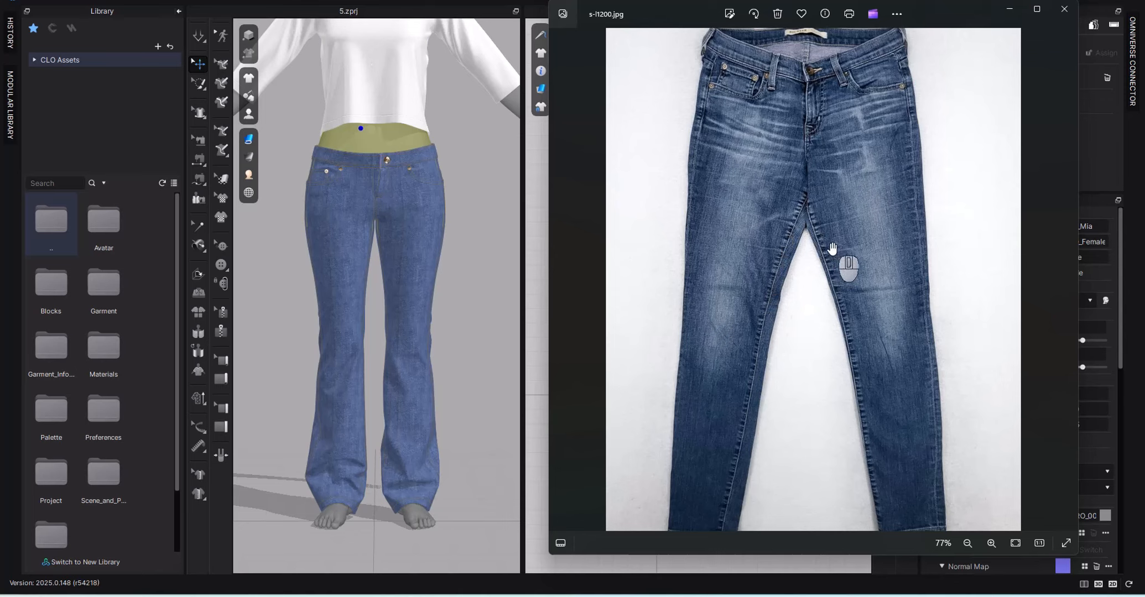
left_click(1009, 9)
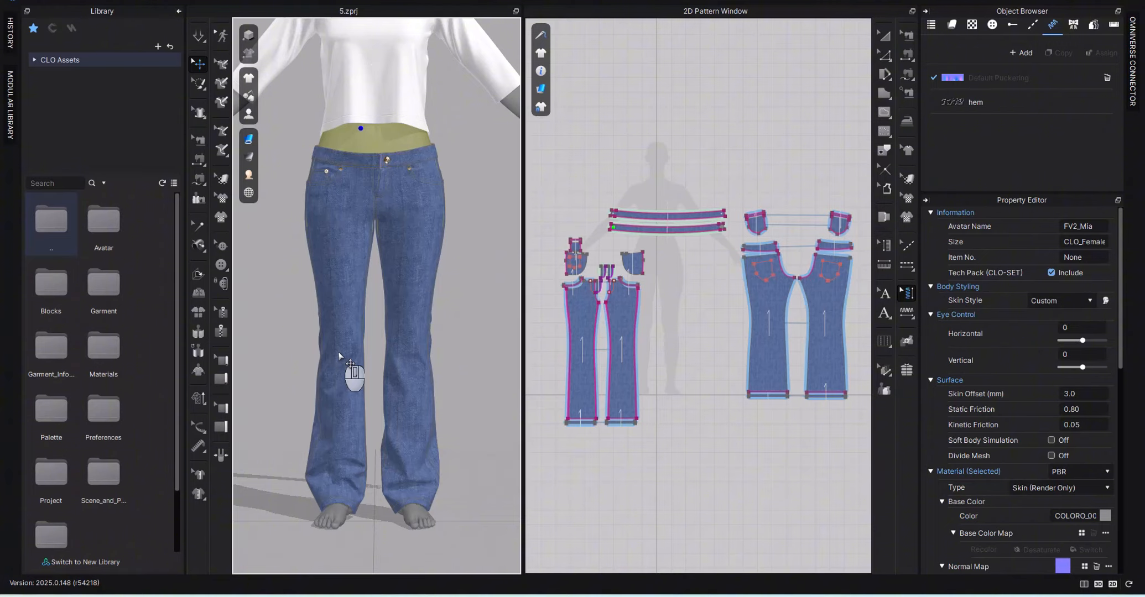
Open the Scraping folder of washing textures among the library's hardware materials
scroll(623, 340, "up", 2)
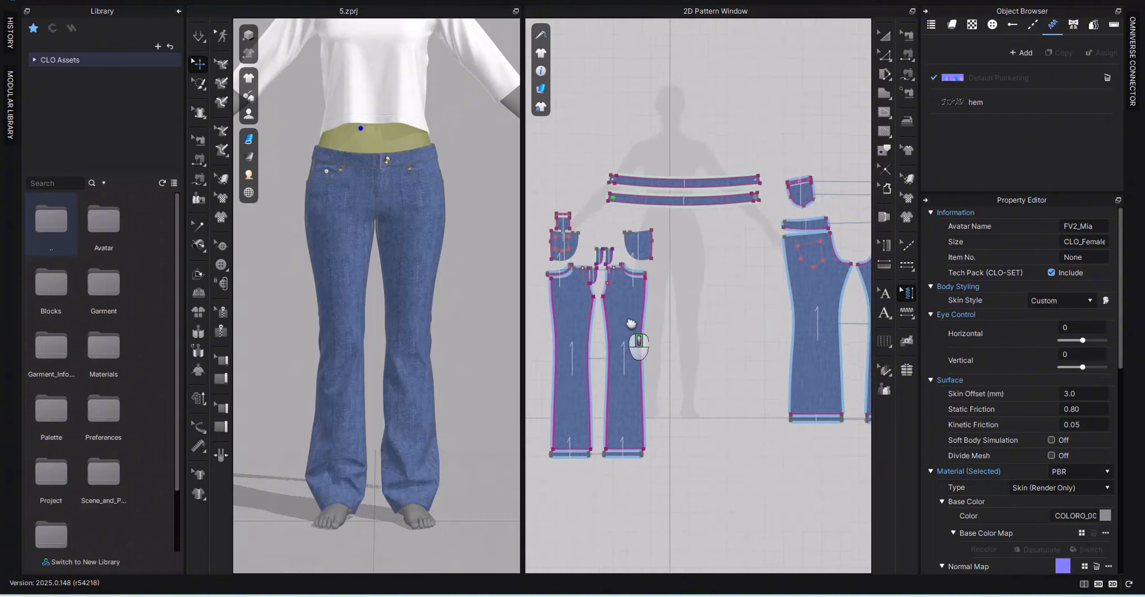
middle_click_drag(625, 332, 671, 310)
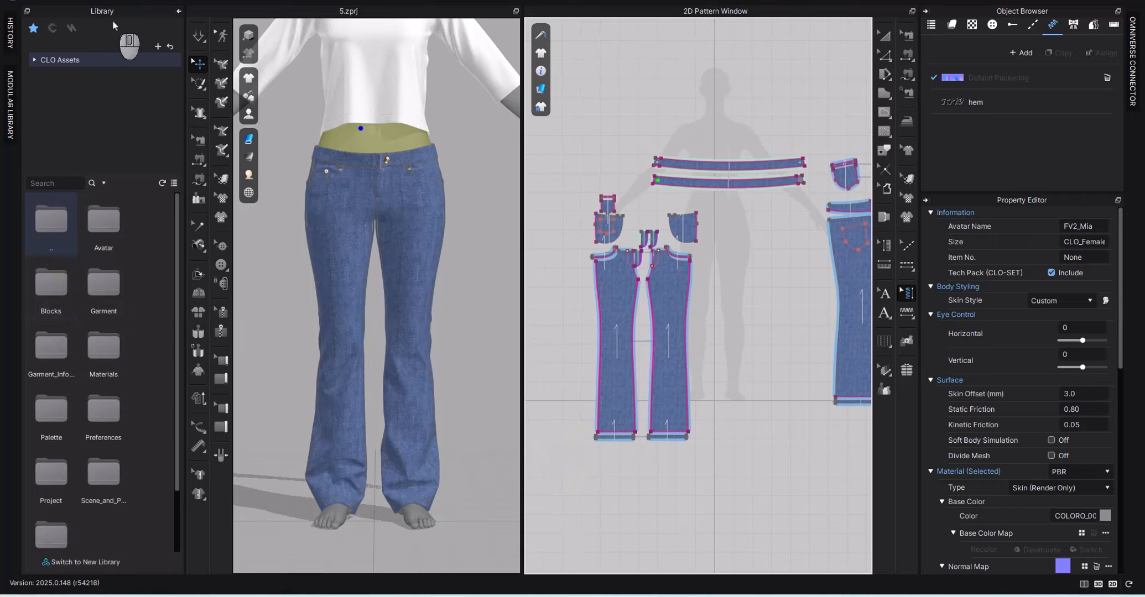
double_click(109, 367)
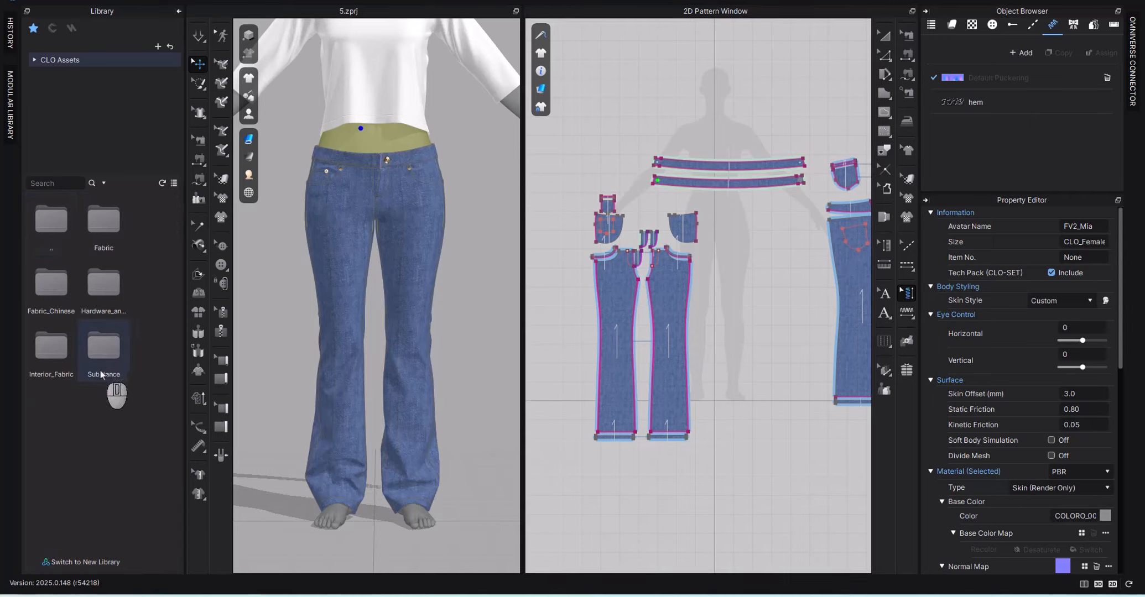
double_click(105, 294)
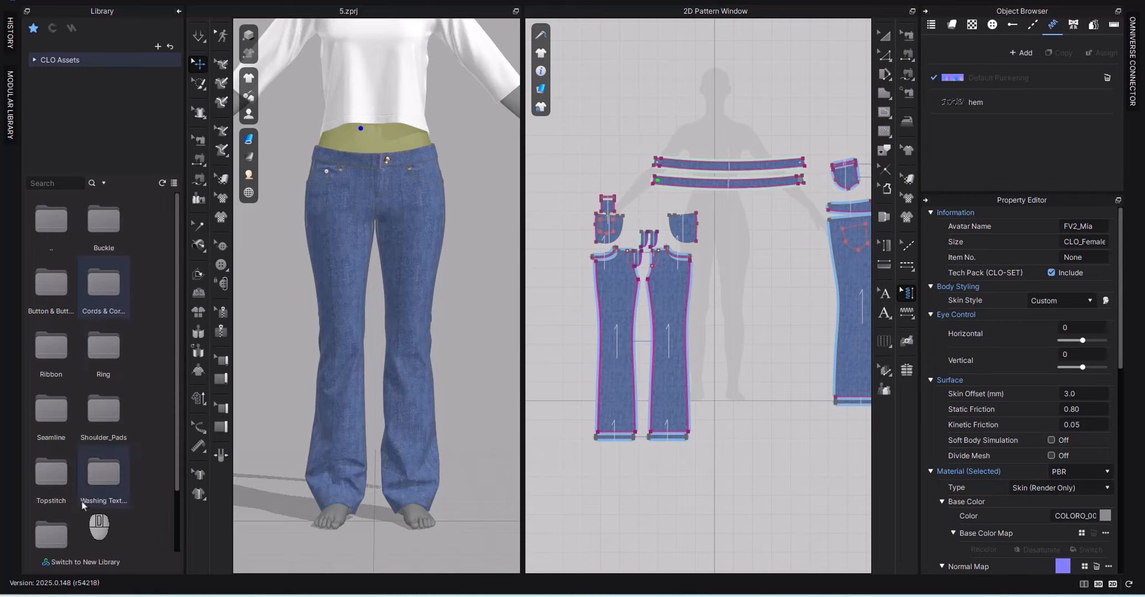
double_click(97, 504)
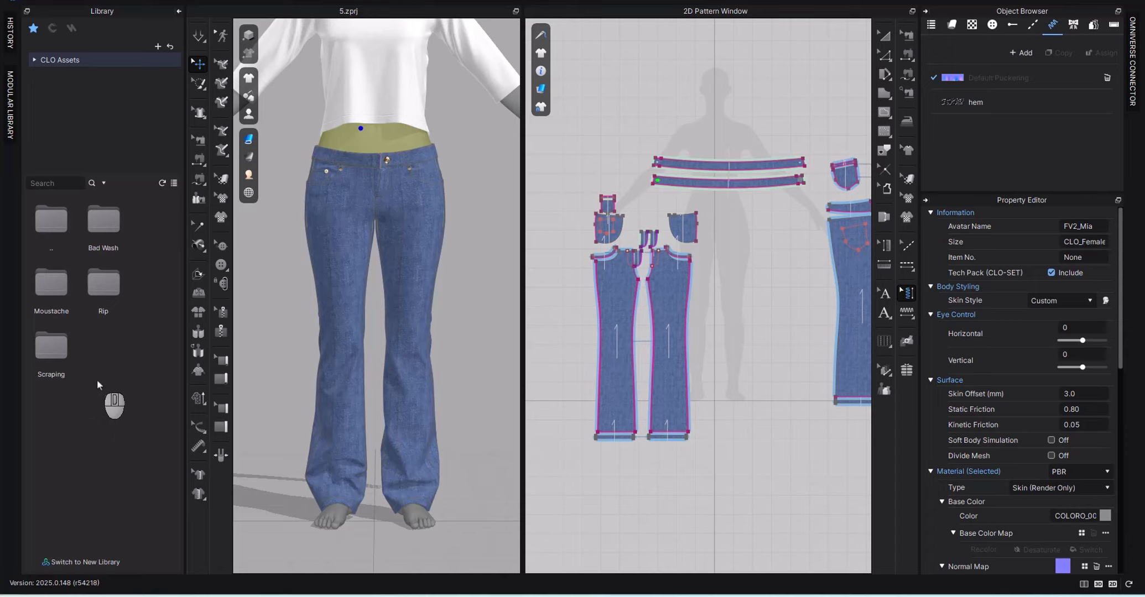
double_click(54, 355)
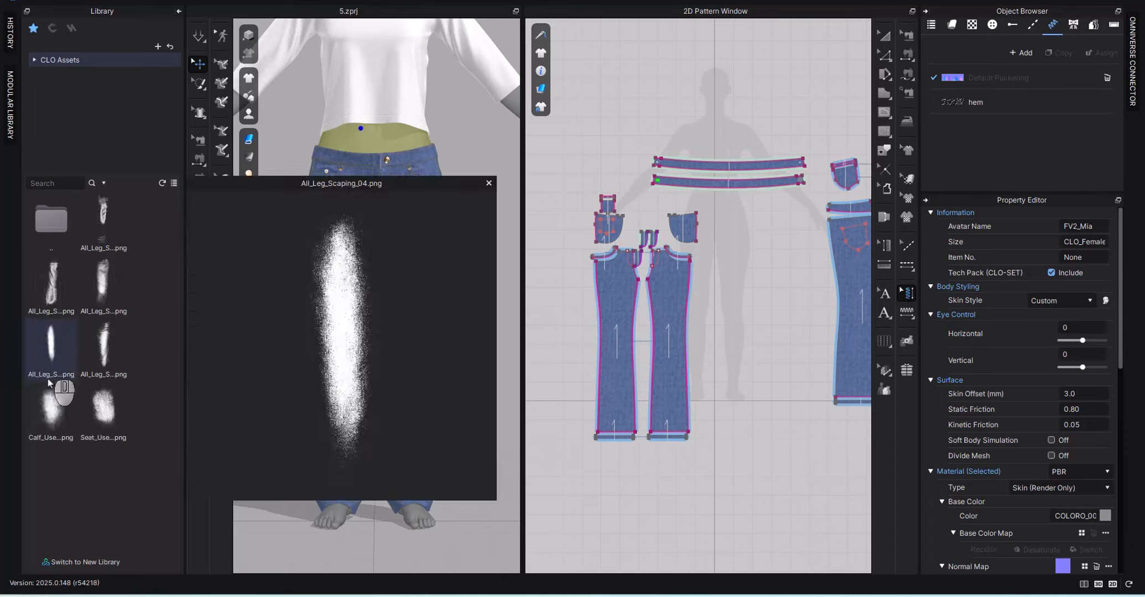
Preview the All_Leg_Scaping textures and compare them with the reference jeans photo
mouse_move(106, 218)
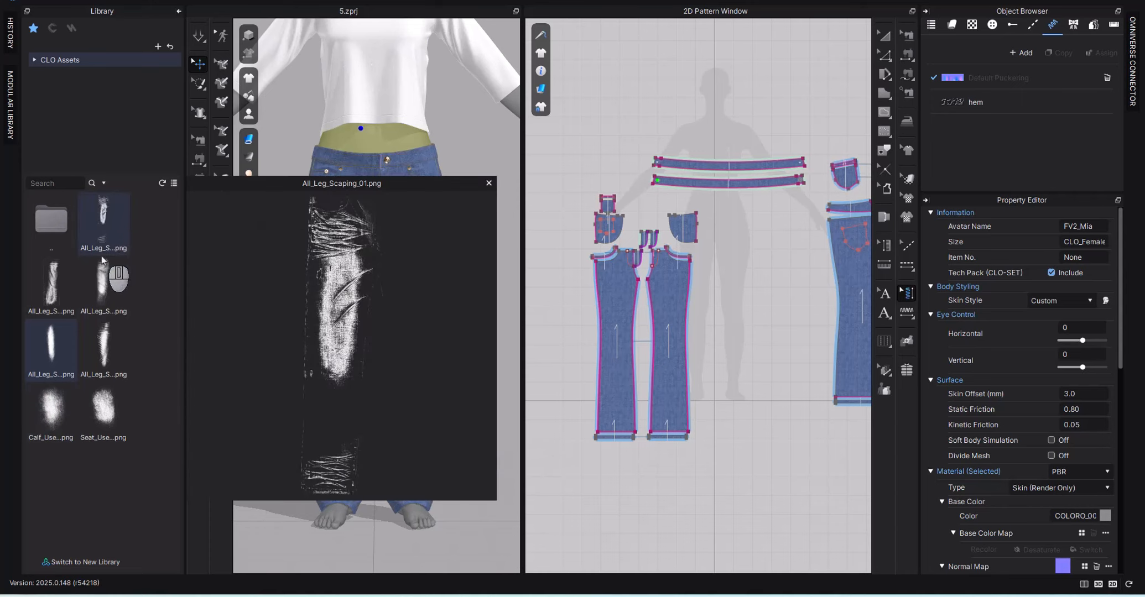
mouse_move(103, 279)
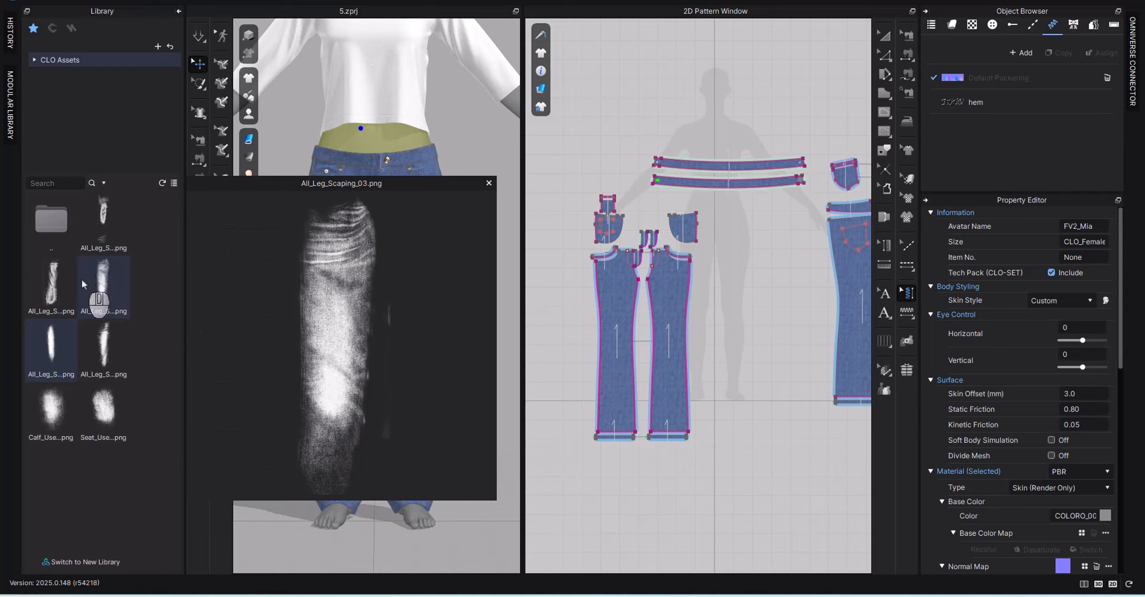
mouse_move(49, 288)
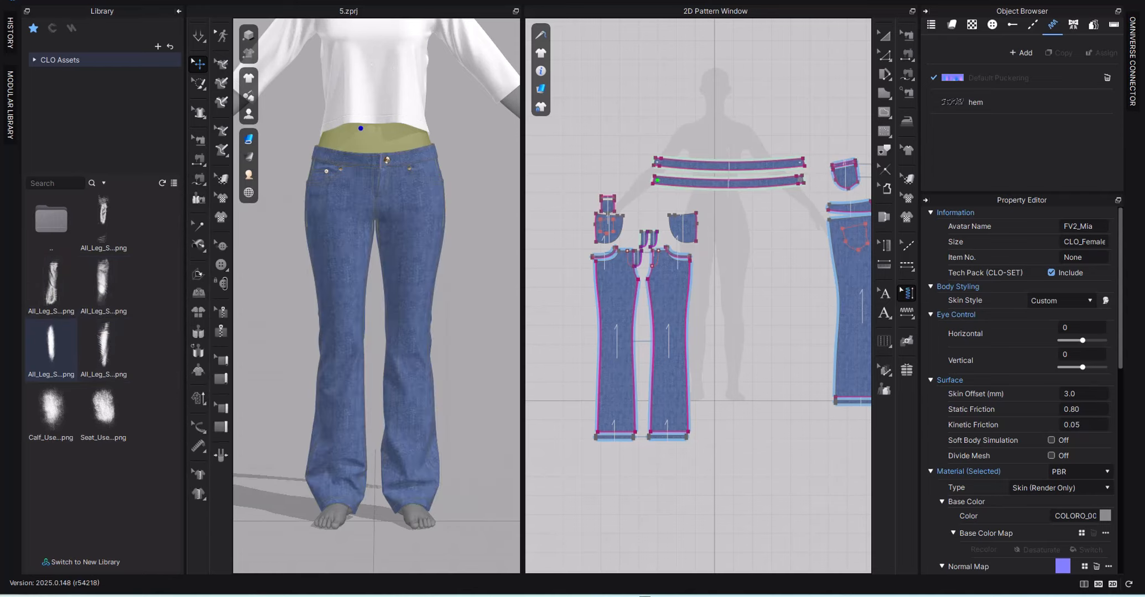
left_click(640, 596)
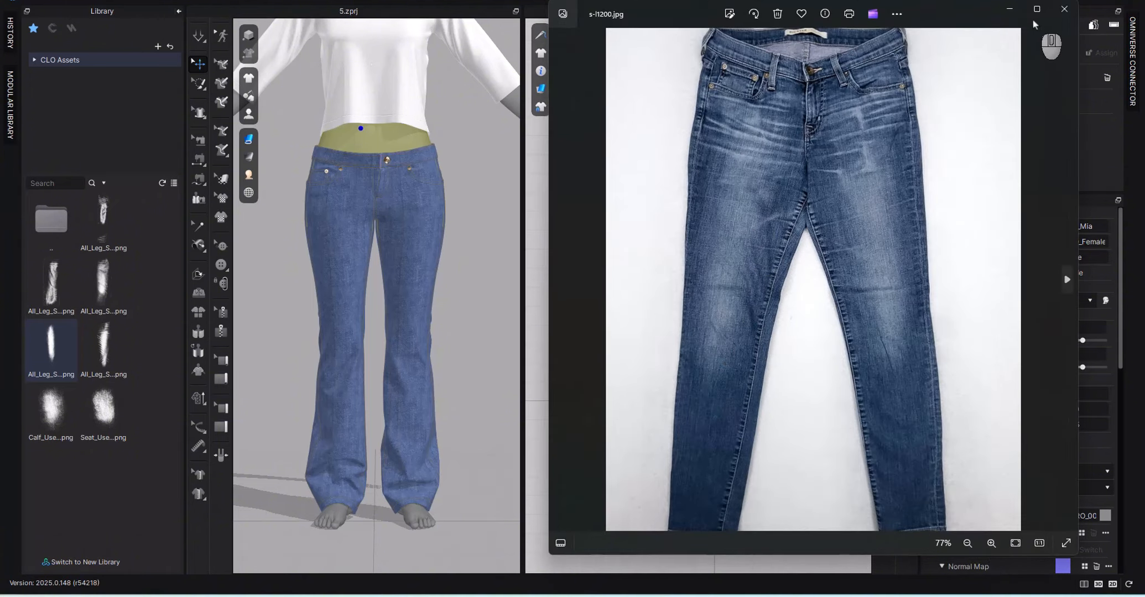
left_click(1009, 8)
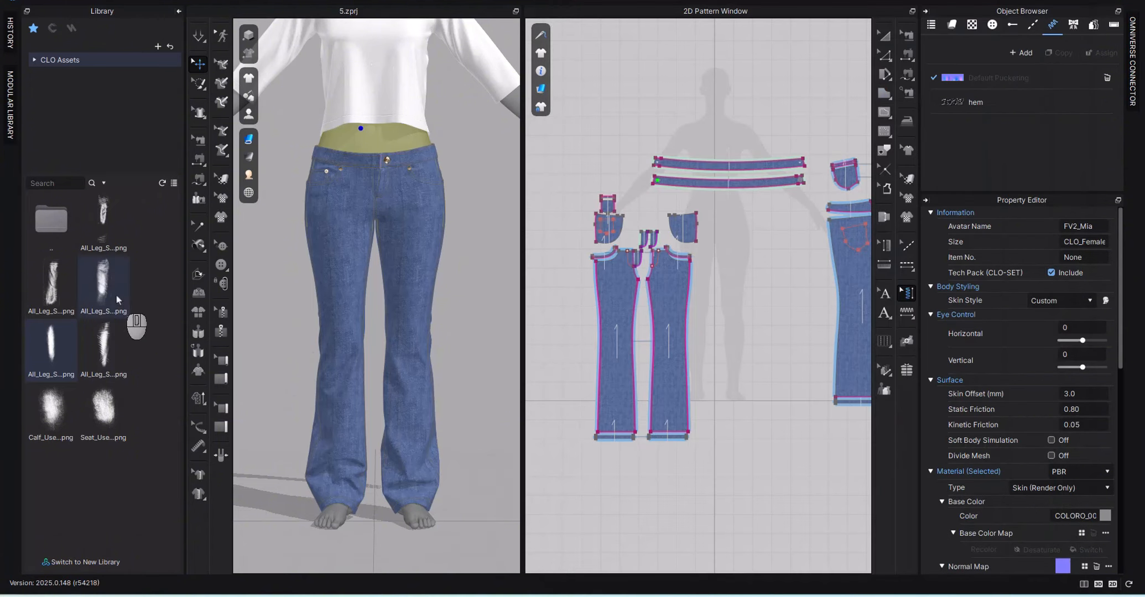
Place the All_Leg_Scaping_01 texture as a graphic on the left-hand front leg pattern piece
right_click(102, 216)
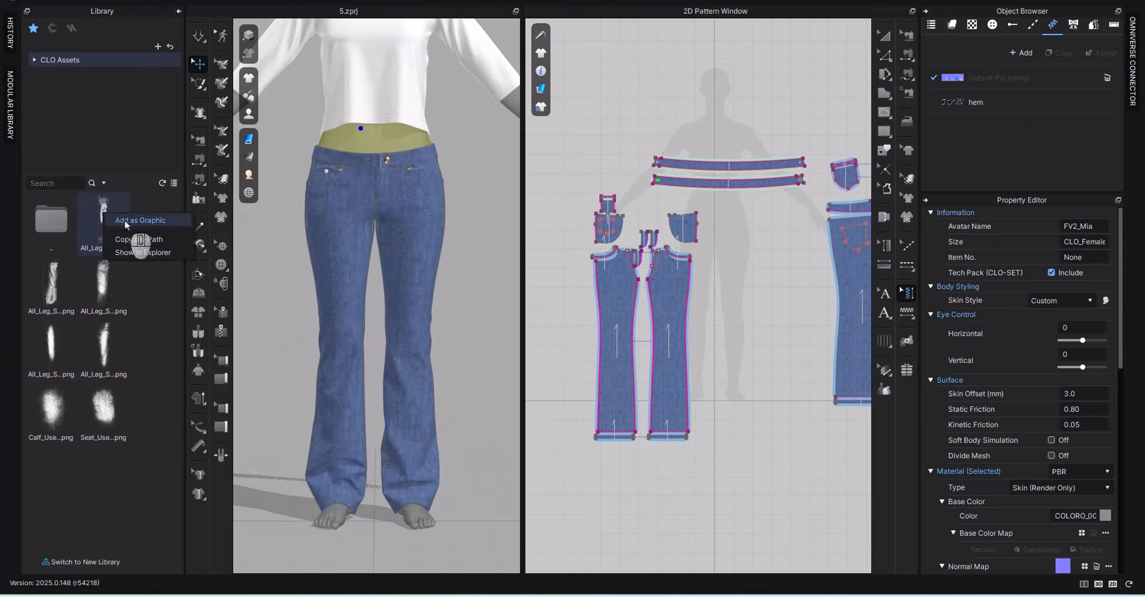
left_click(124, 219)
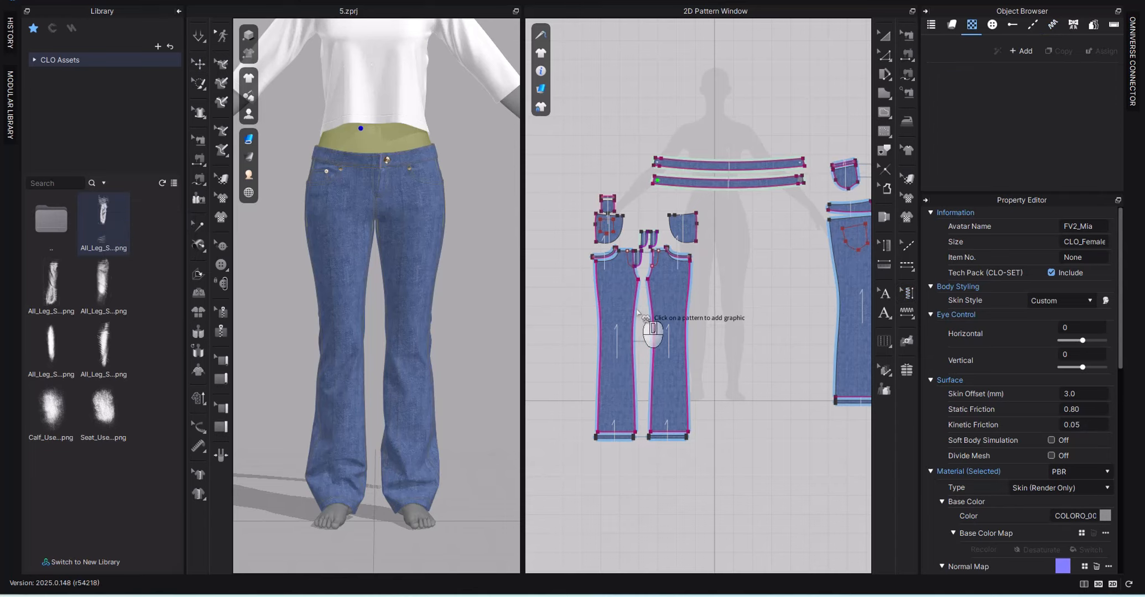
scroll(681, 291, "up", 2)
scroll(701, 249, "up", 2)
middle_click_drag(681, 290, 614, 224)
scroll(635, 246, "up", 2)
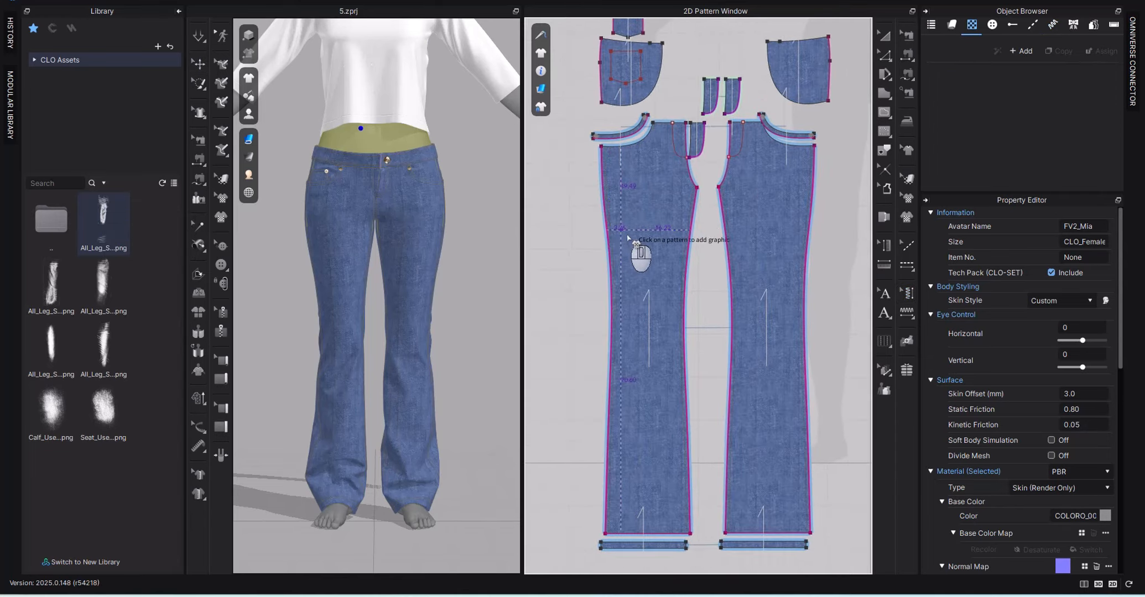
left_click(650, 282)
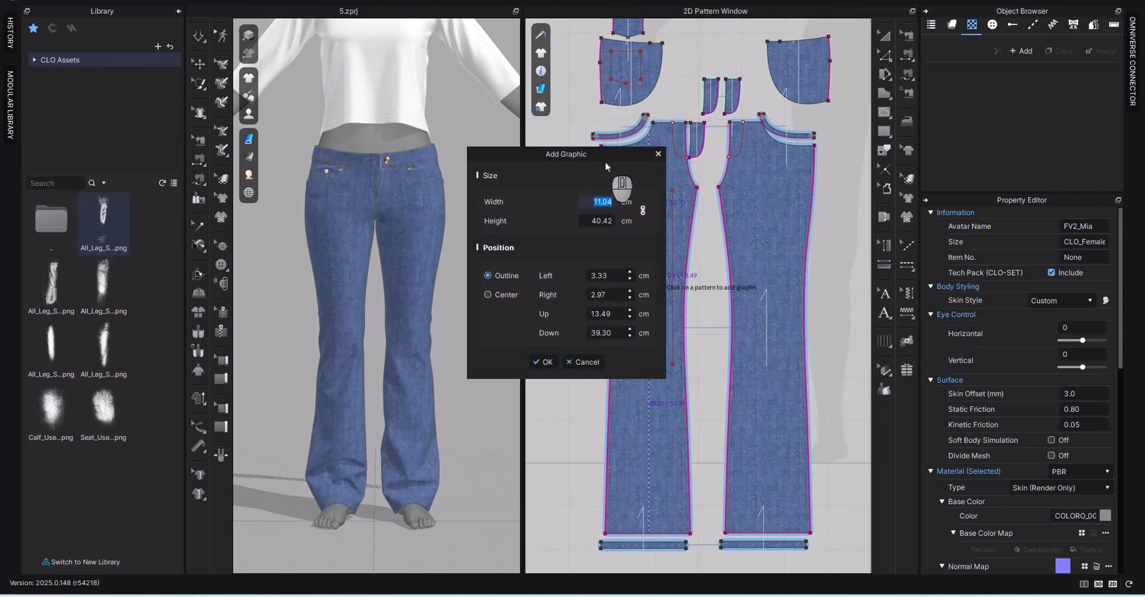
Size the new graphic to 20 cm wide and 90 cm high with its proportions unlinked
left_click_drag(609, 151, 497, 184)
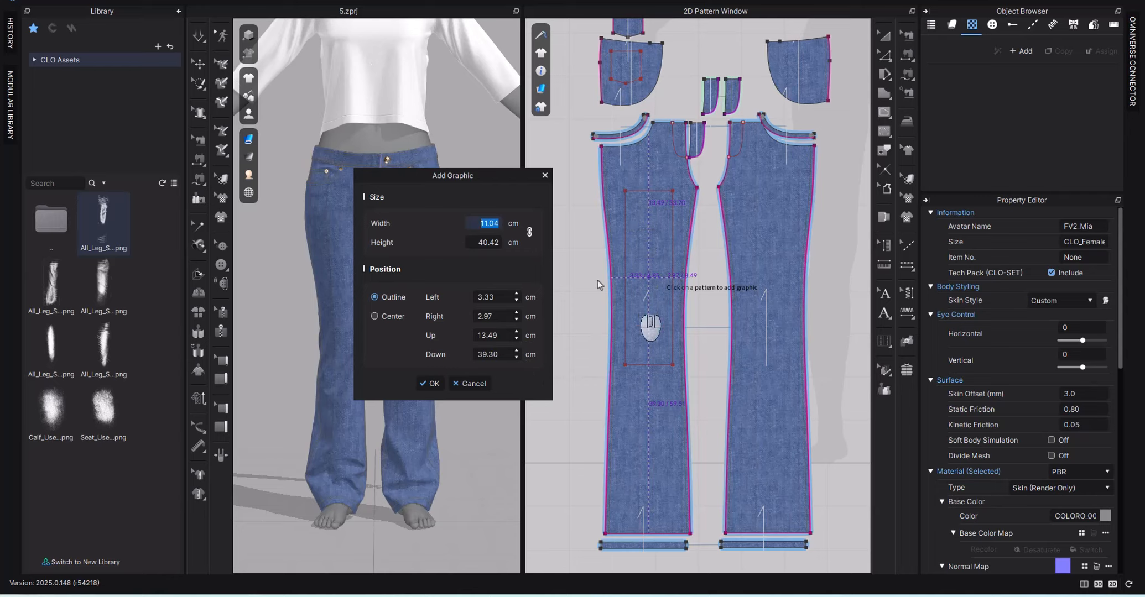
type("20")
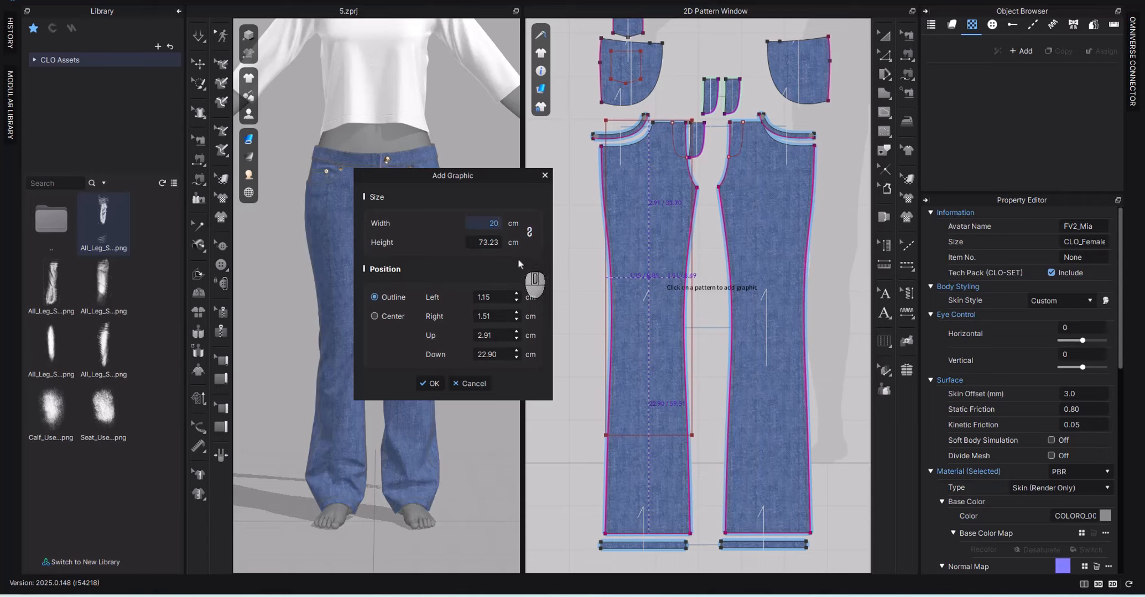
left_click(476, 243)
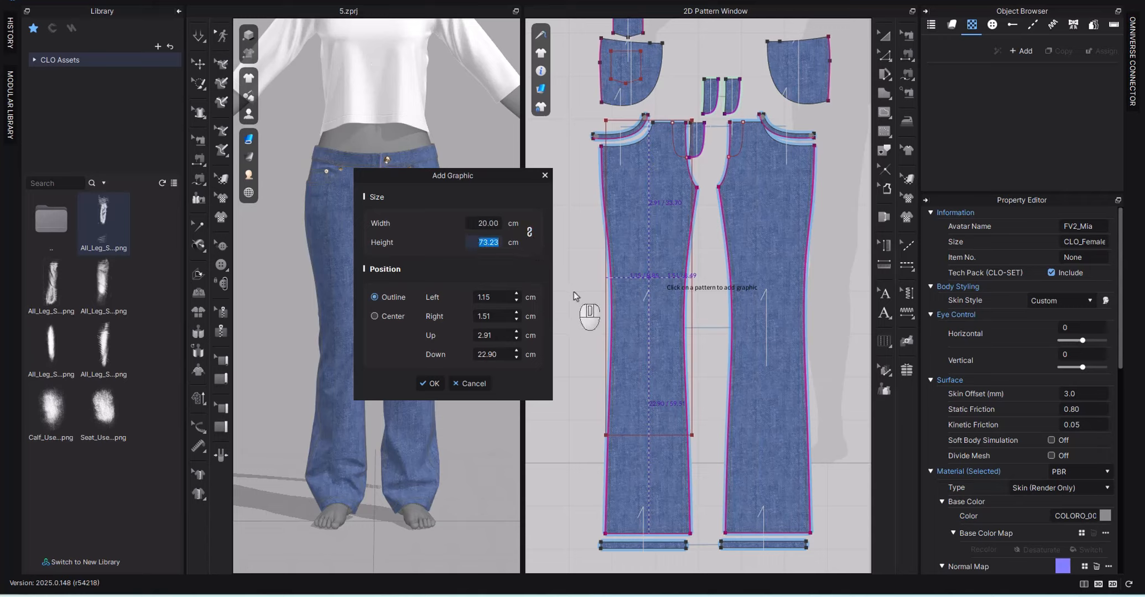
type("90")
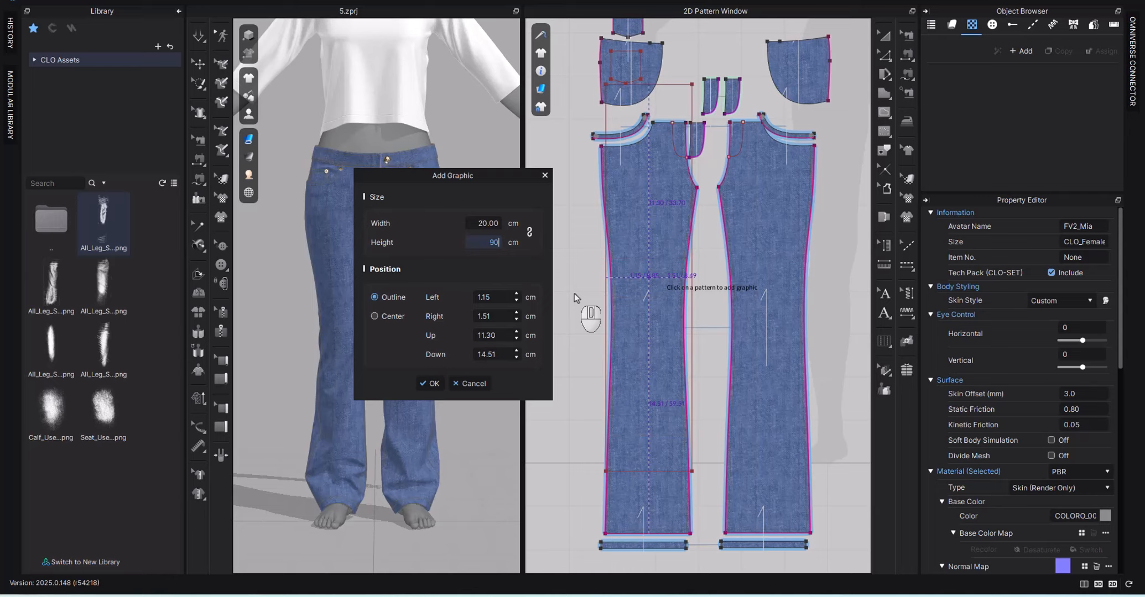
left_click(430, 383)
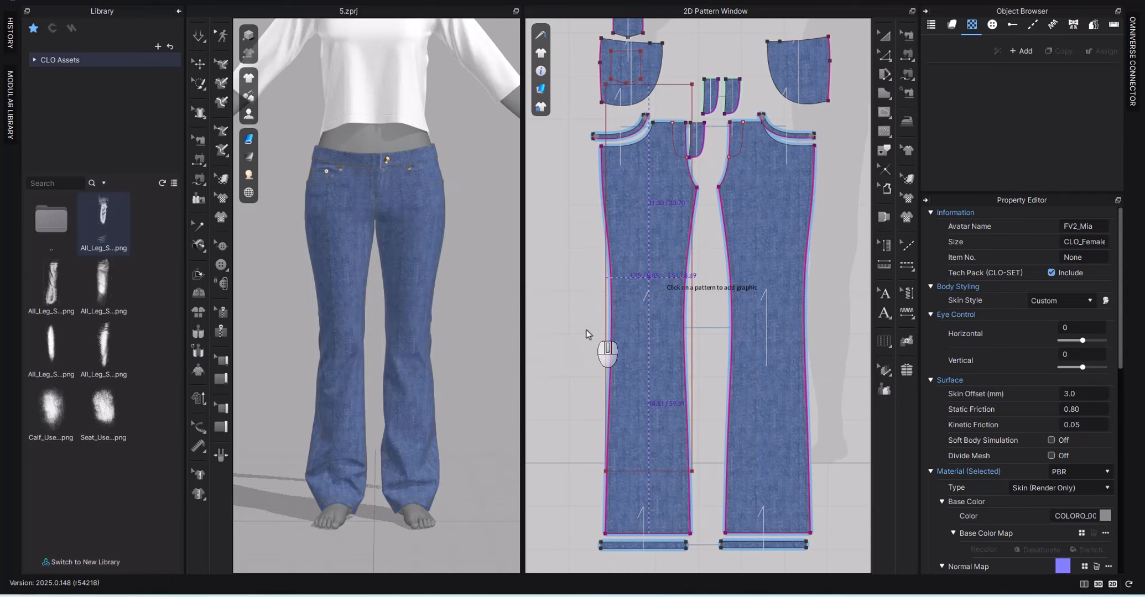
Move the scraping graphic down on the front leg piece so it spans from near the waist to the hem
left_click(603, 333)
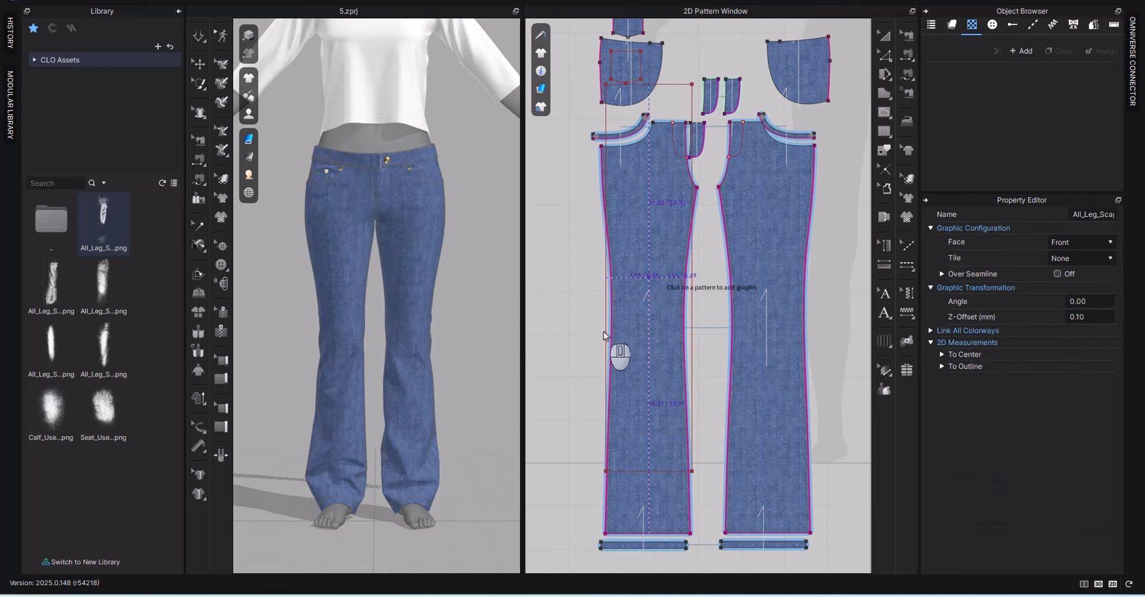
left_click(608, 324)
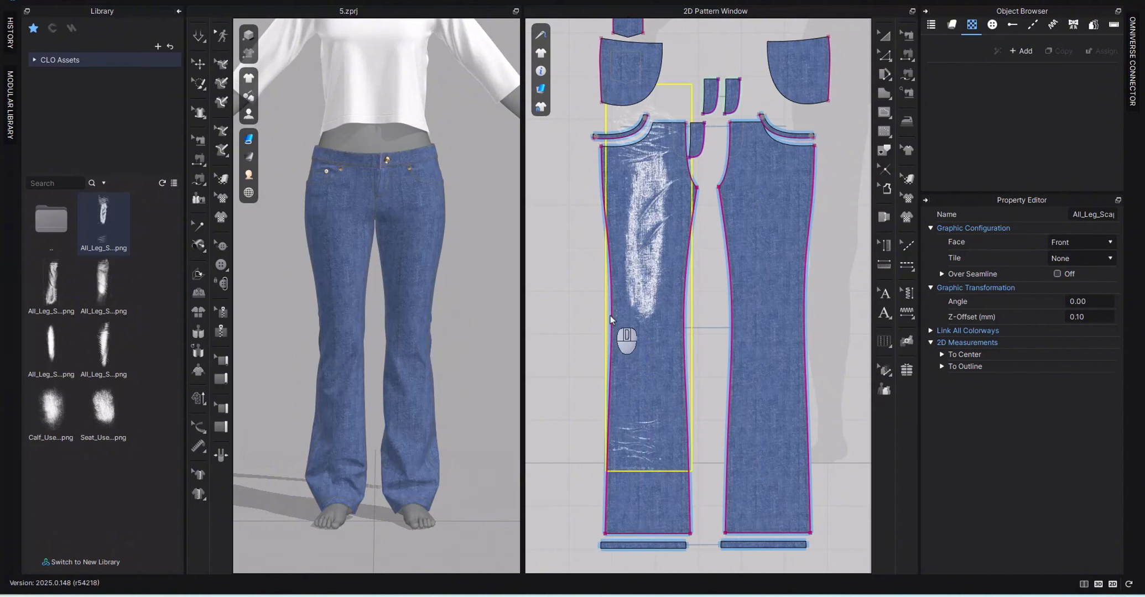
left_click_drag(639, 225, 651, 275)
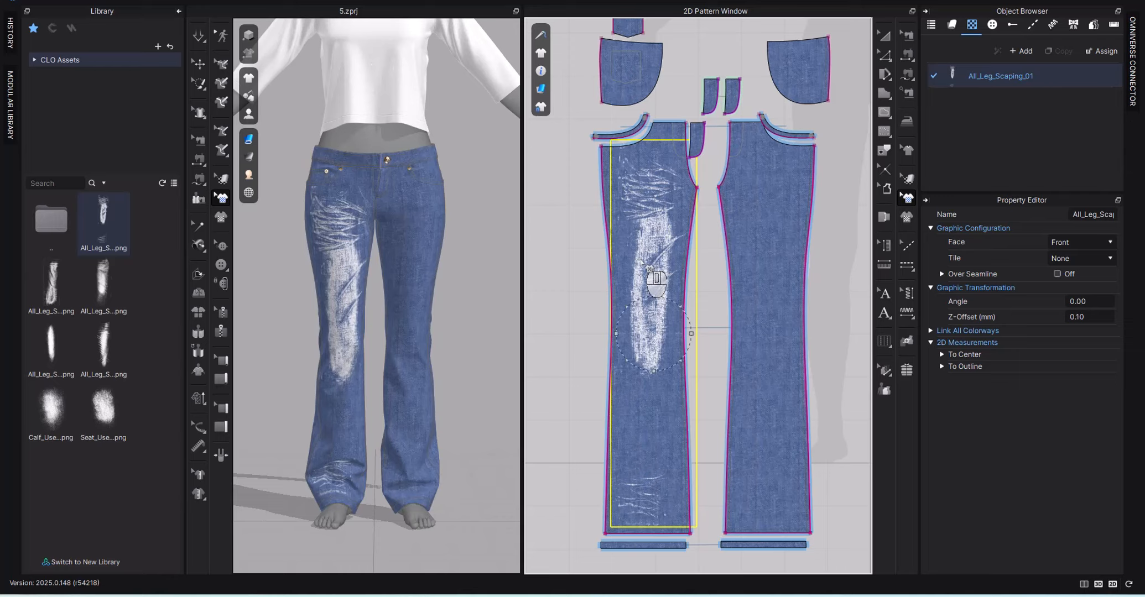
left_click_drag(654, 295, 653, 293)
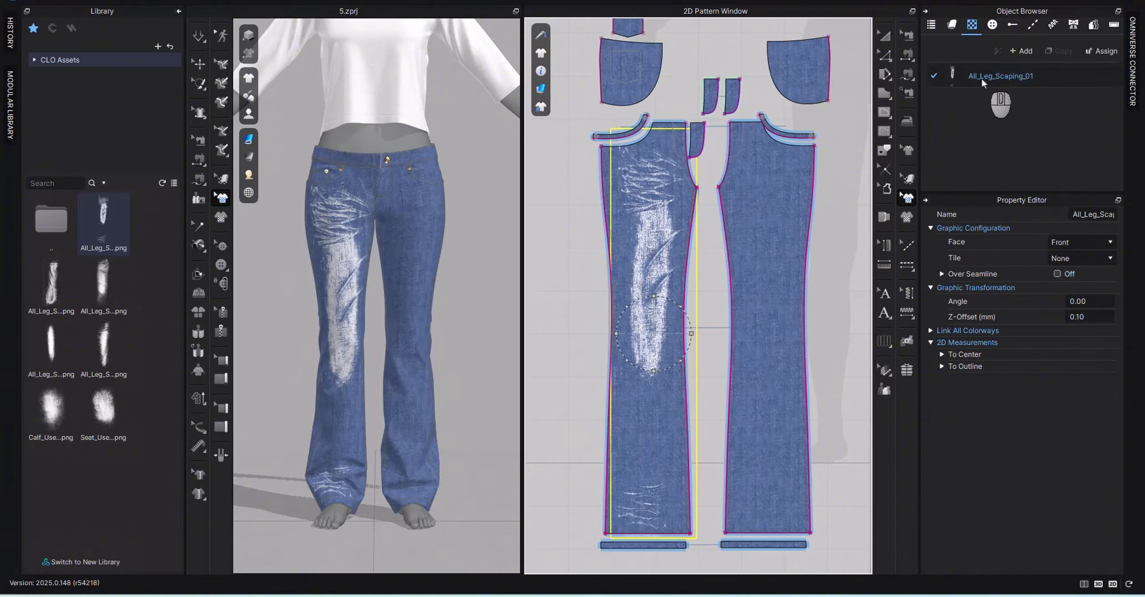
Recolor the All_Leg_Scaping_01 graphic by sampling the denim blue and lightening it to A7B8D5
left_click(1003, 79)
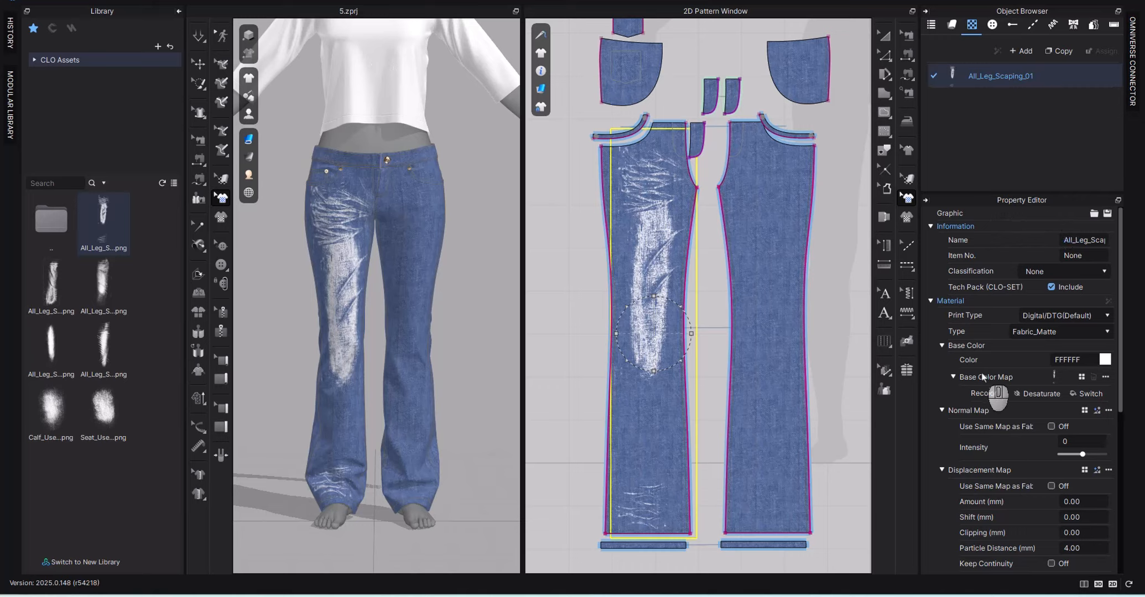
left_click(1104, 360)
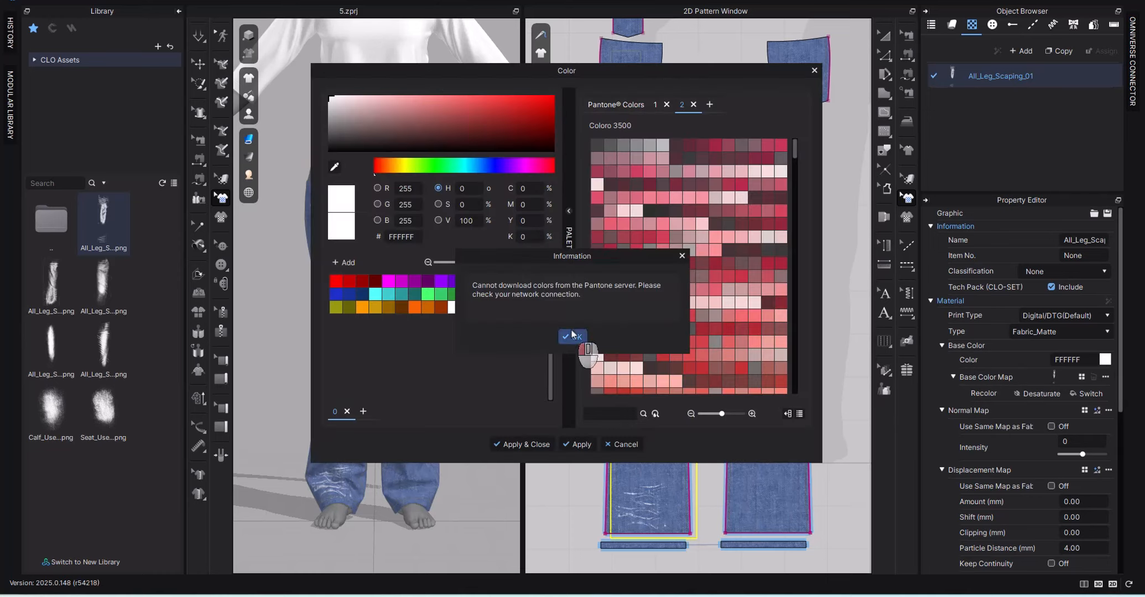
left_click_drag(597, 72, 735, 156)
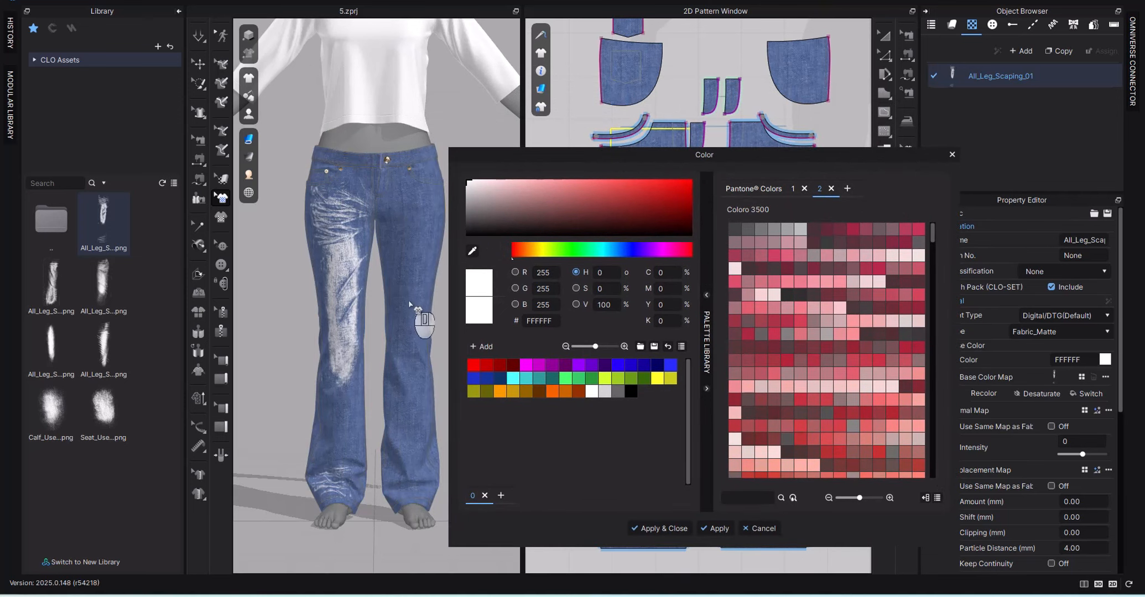
left_click(473, 251)
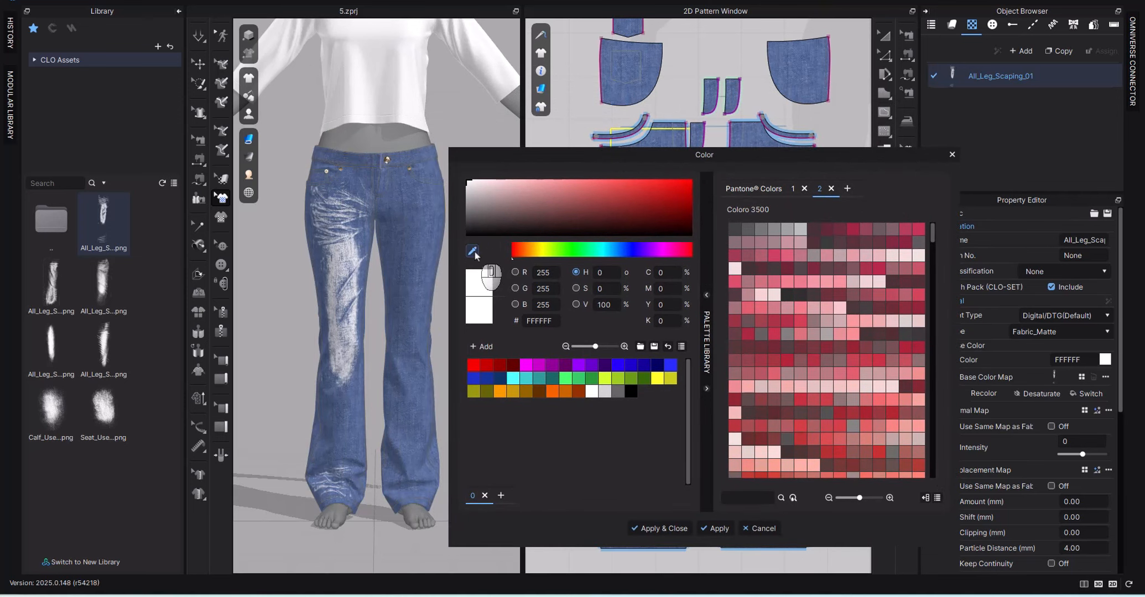
left_click(365, 184)
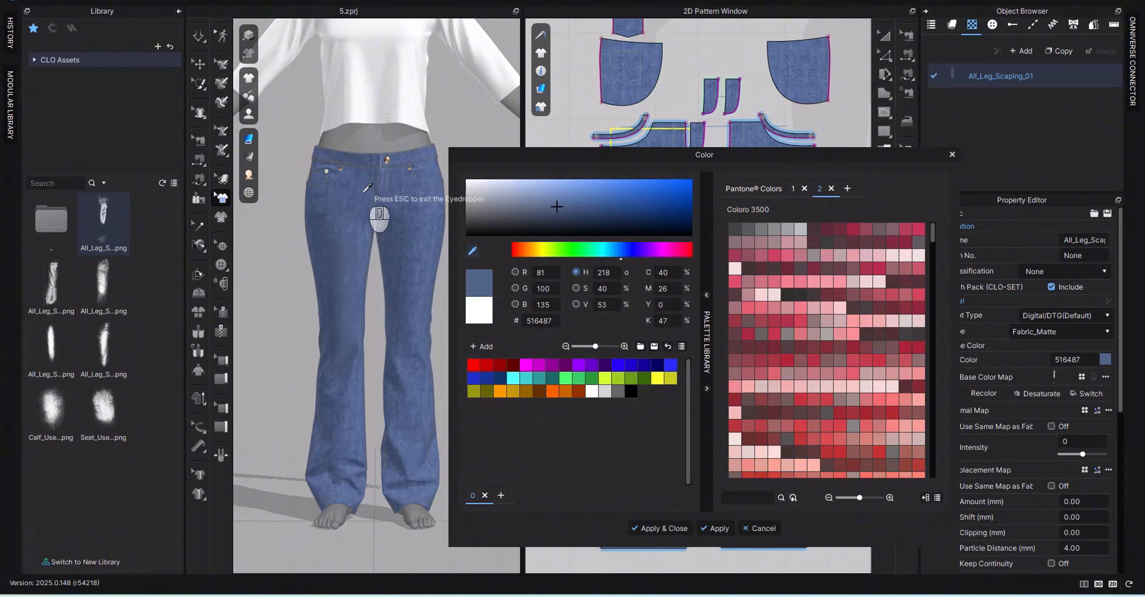
key("Escape")
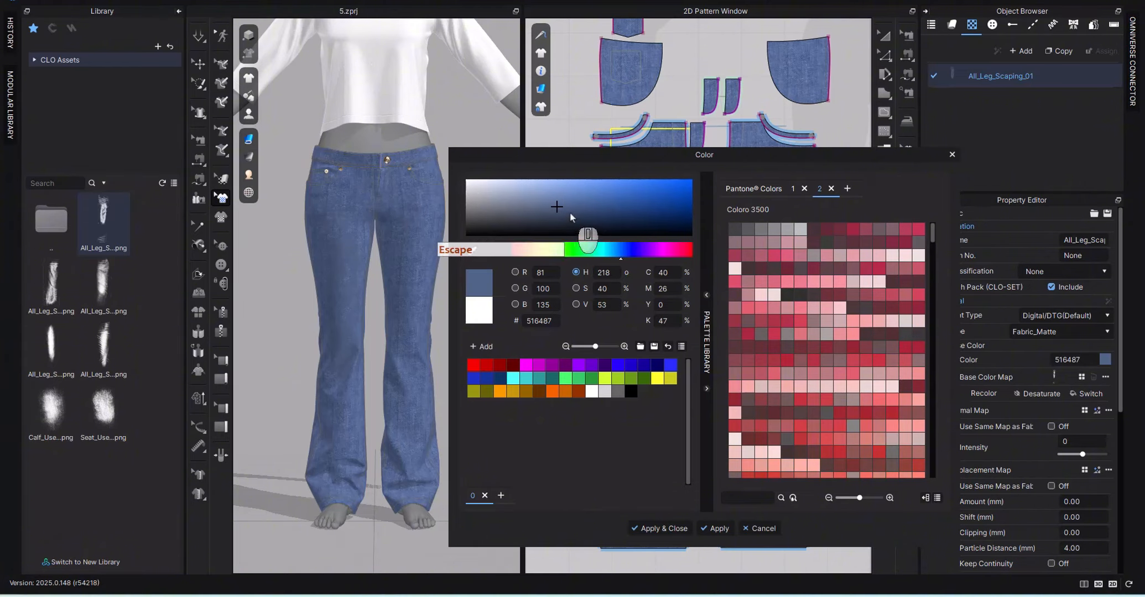
left_click_drag(570, 214, 515, 190)
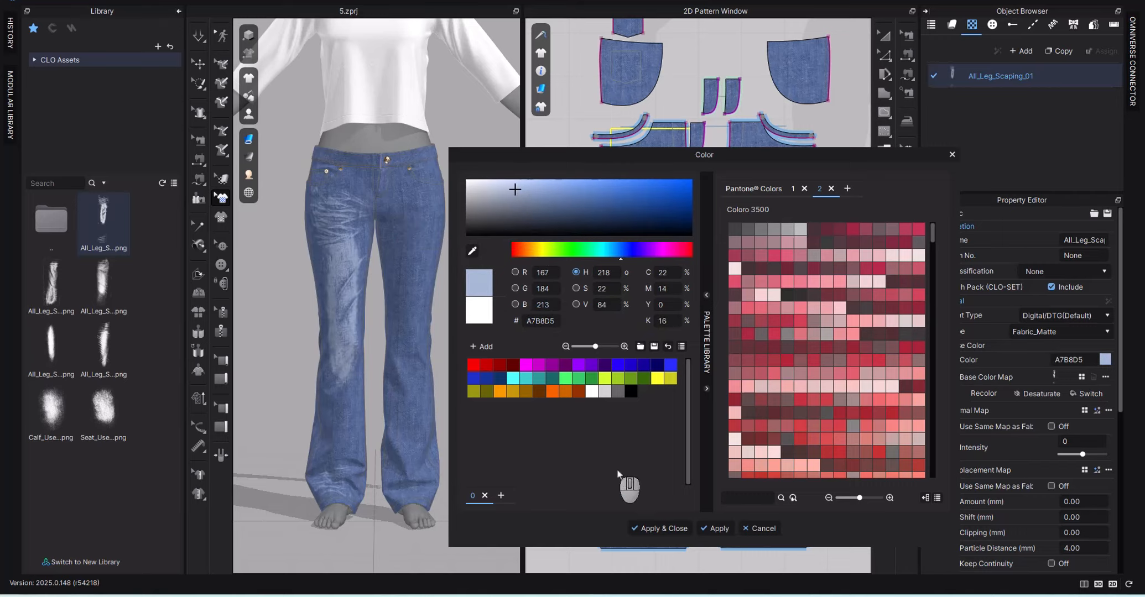
left_click(656, 529)
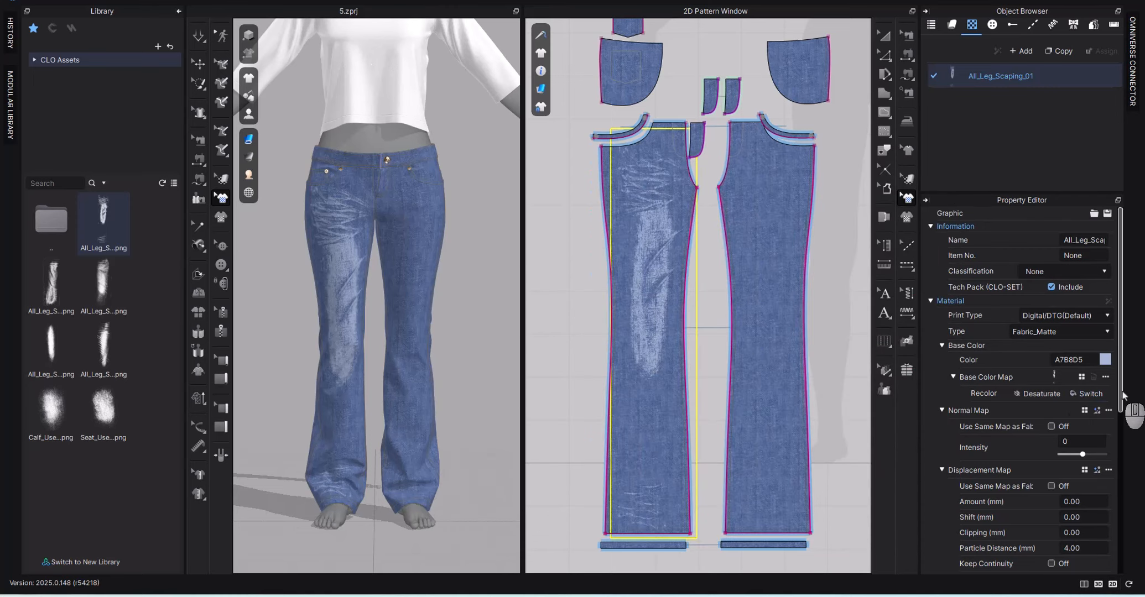
Lower the All_Leg_Scaping_01 graphic's opacity to 61
left_click_drag(1119, 409, 1119, 461)
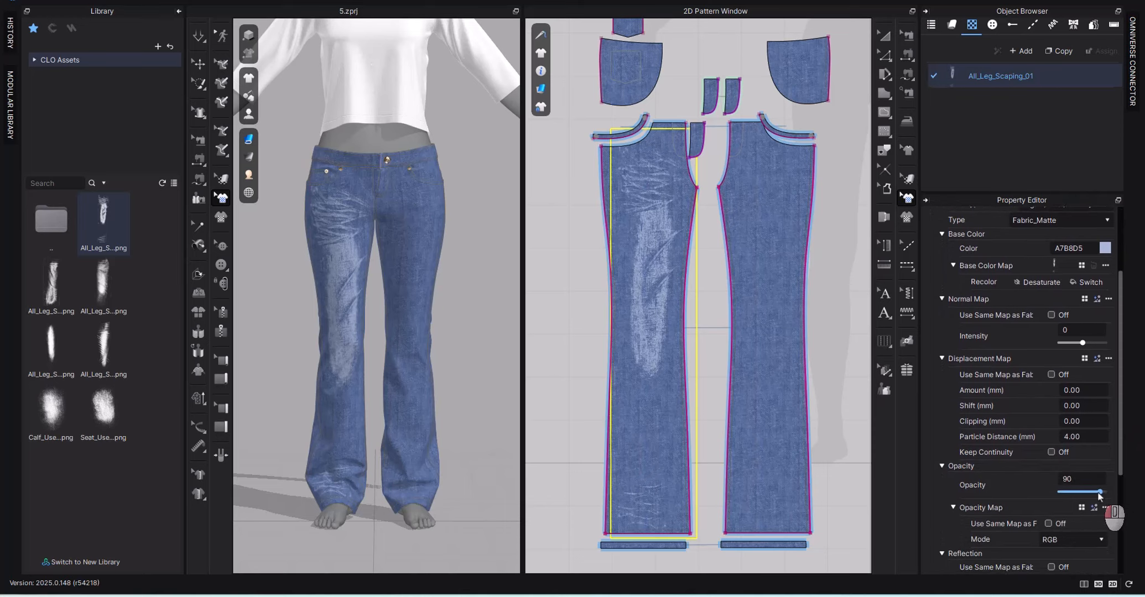
left_click_drag(1098, 494, 1087, 496)
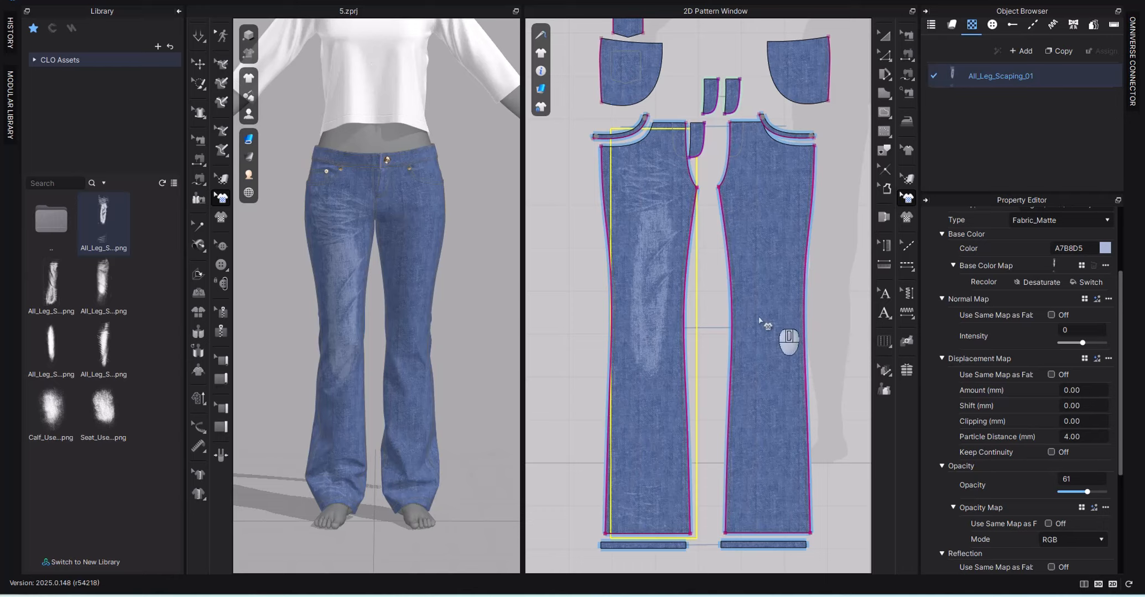
Copy the scraping graphic onto the right-hand front leg pattern piece and shift it to line up with that leg
left_click(643, 272)
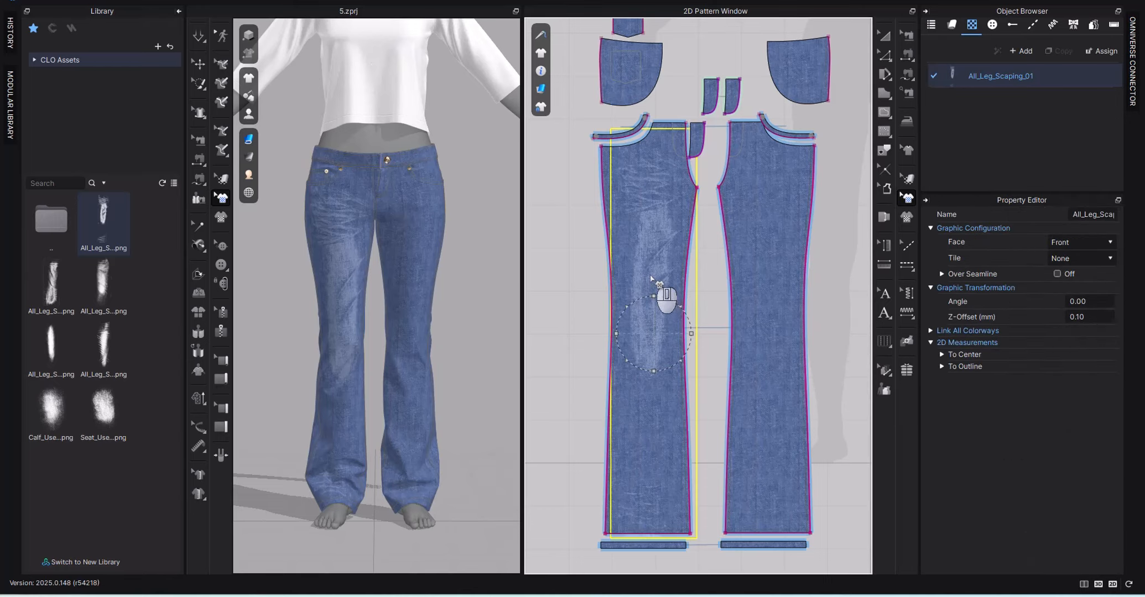
right_click(651, 279)
left_click(711, 299)
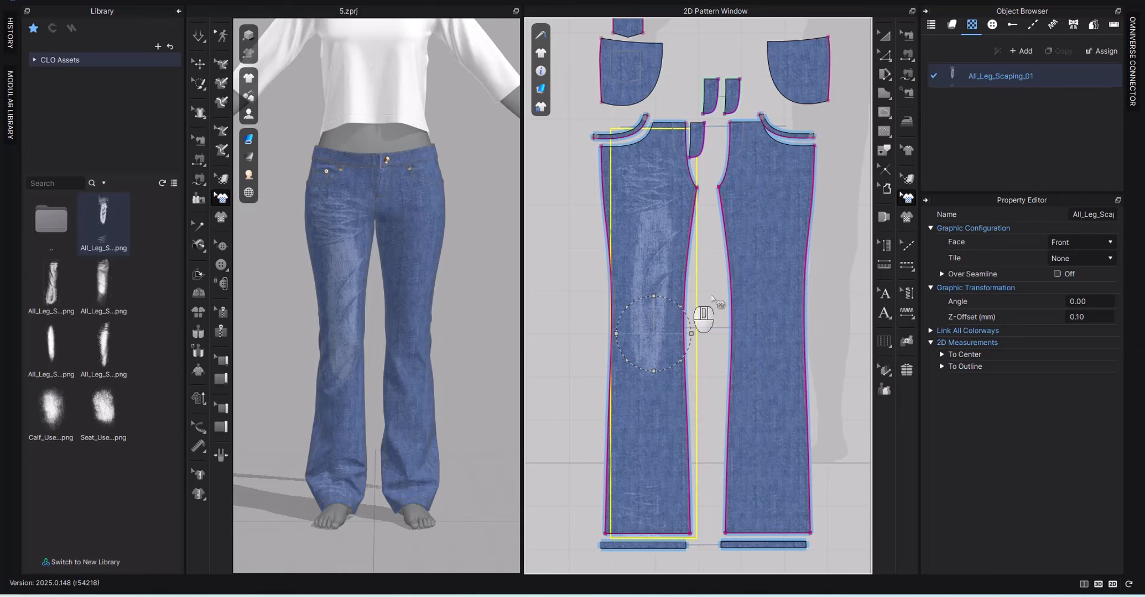
right_click(780, 285)
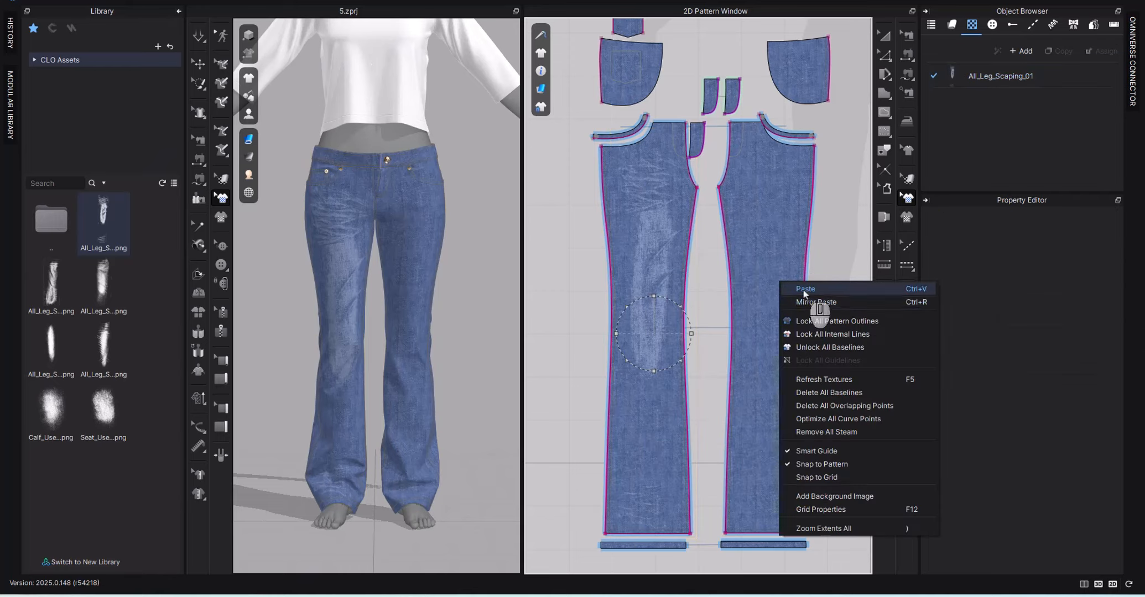
left_click(794, 289)
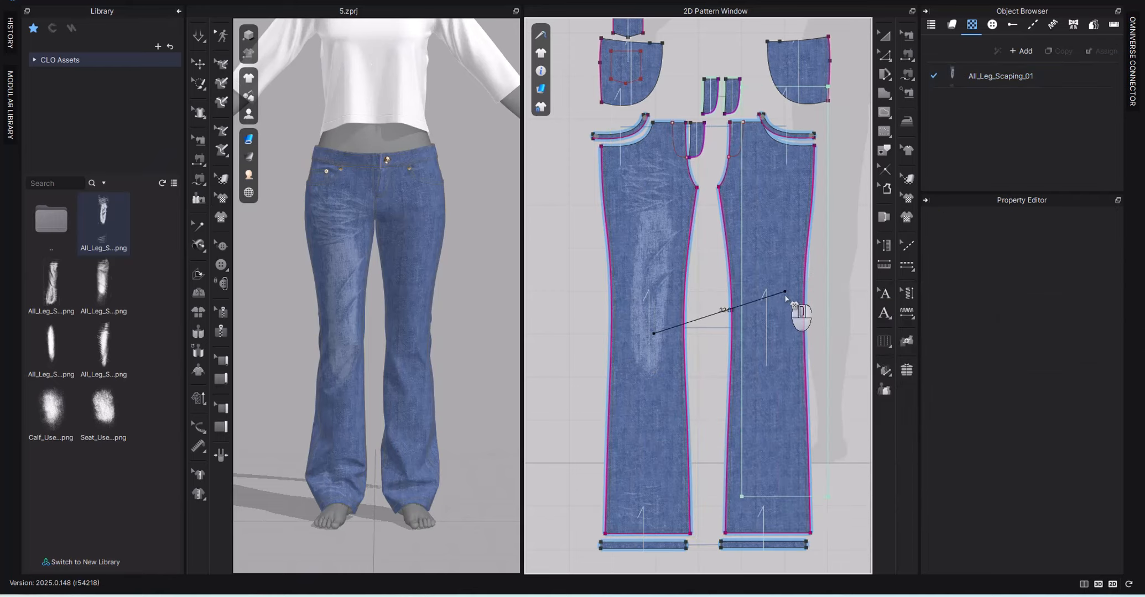
left_click(772, 337)
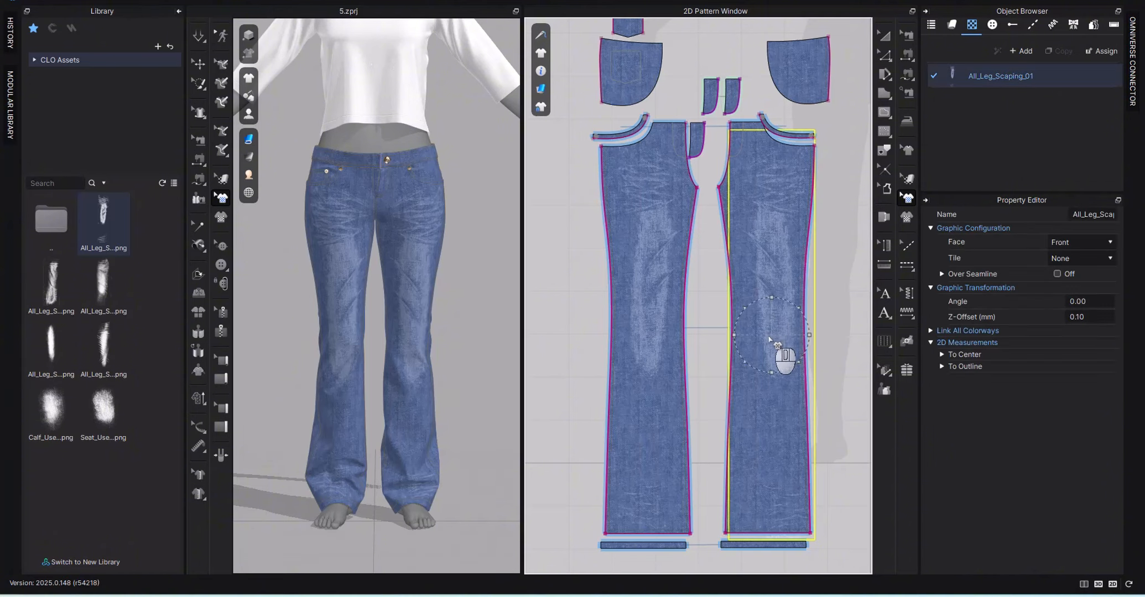
left_click_drag(761, 338, 753, 332)
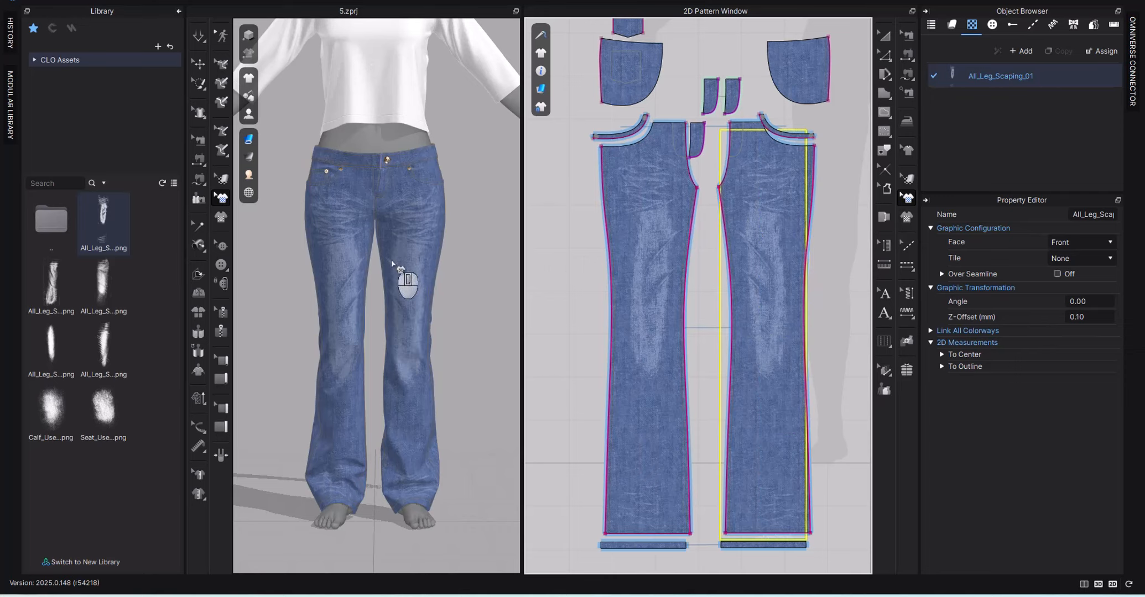
Render the jeans from the front to check the scraping effect on both legs, and stop the render
scroll(392, 264, "up", 3)
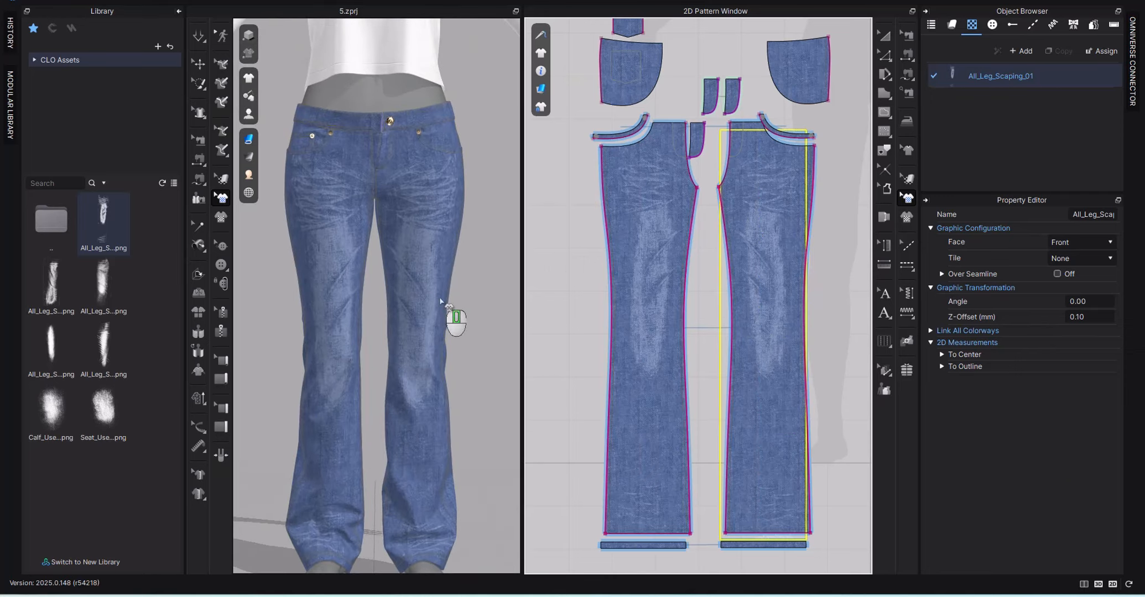
scroll(441, 301, "down", 3)
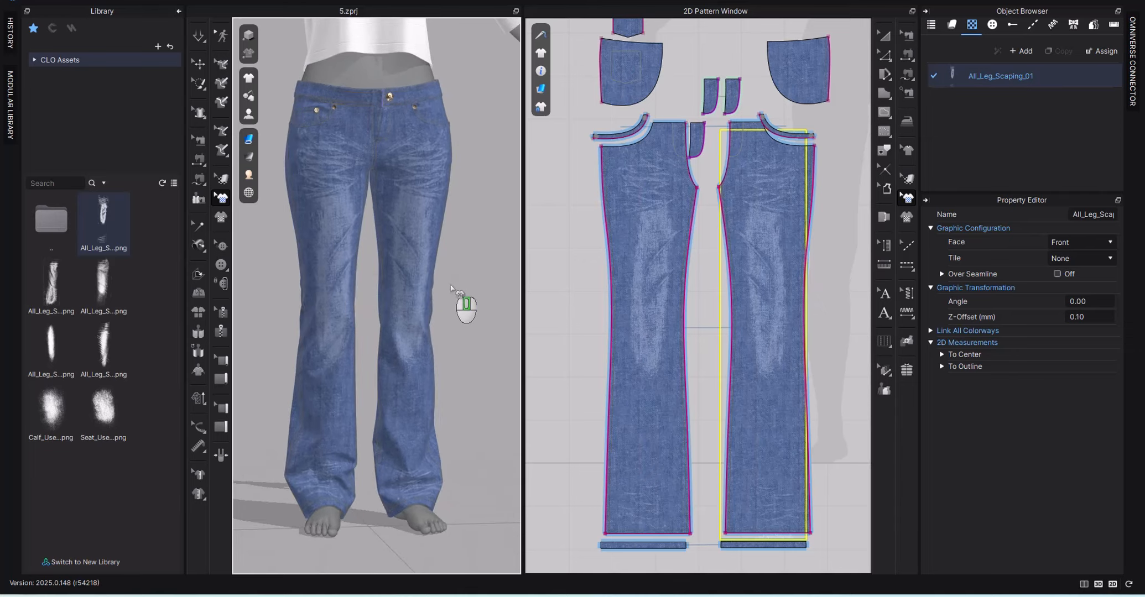
scroll(451, 288, "up", 2)
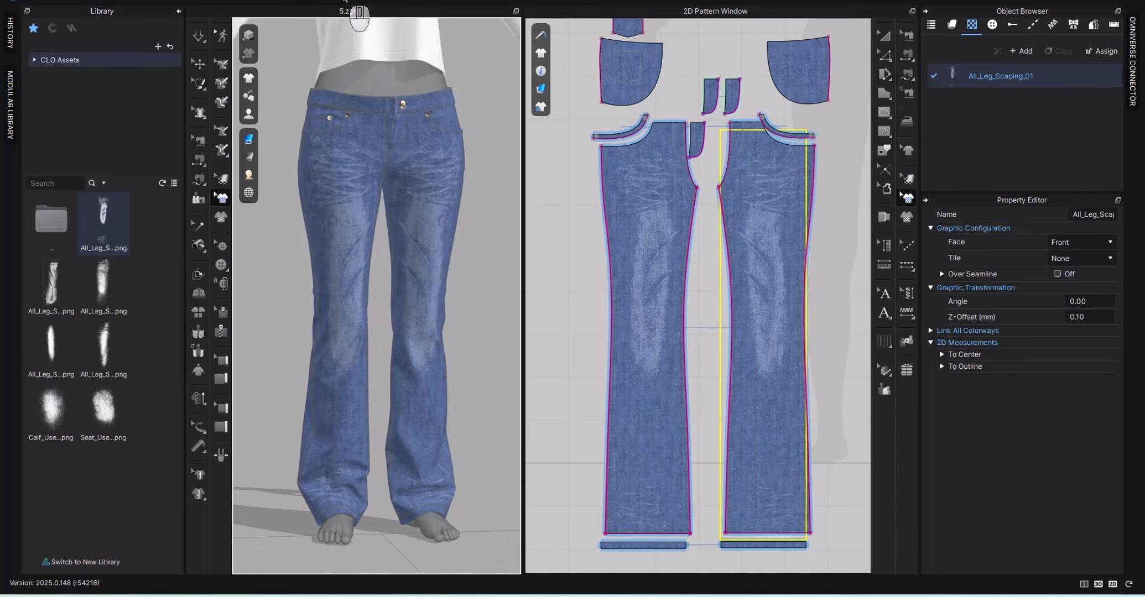
left_click(344, 2)
left_click(376, 35)
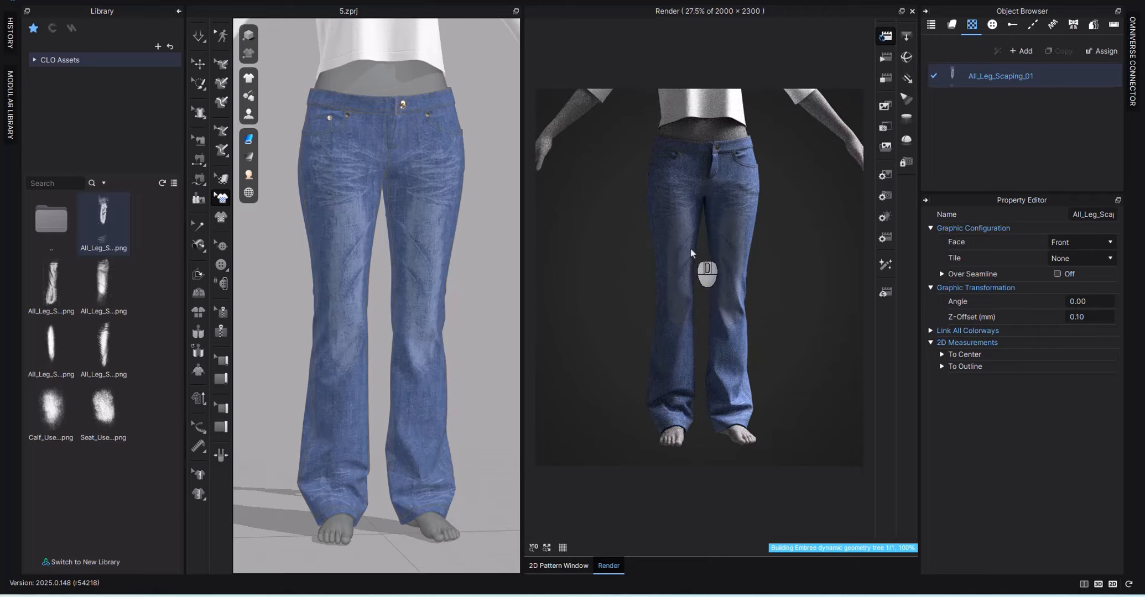
left_click(884, 79)
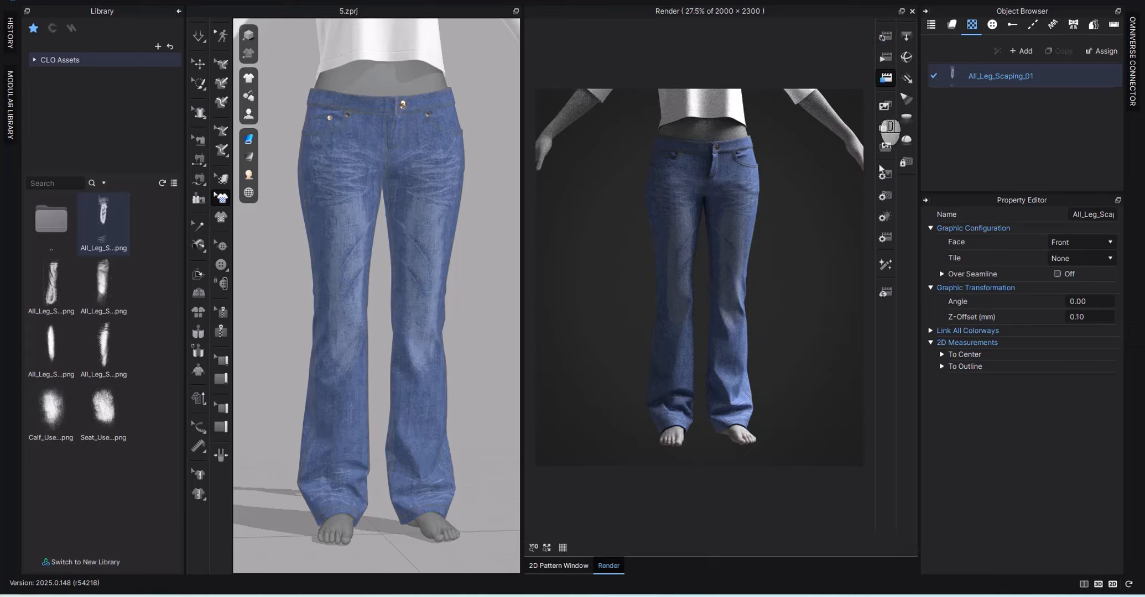
Replace the scraping graphic's base color map with the All_Leg_Scaping_03 texture
left_click(992, 78)
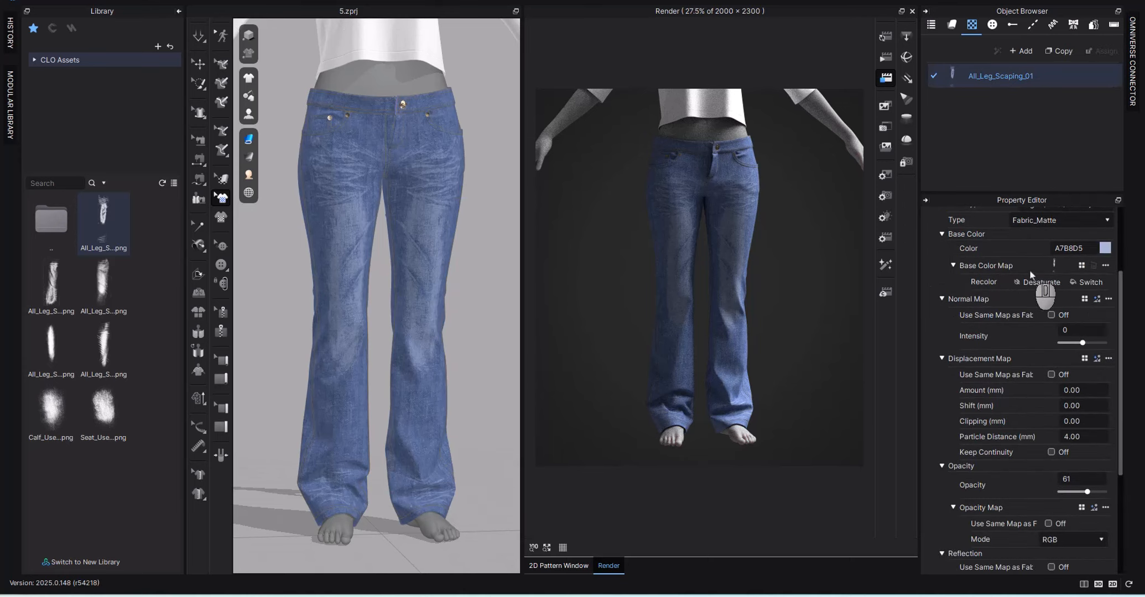
left_click(1082, 267)
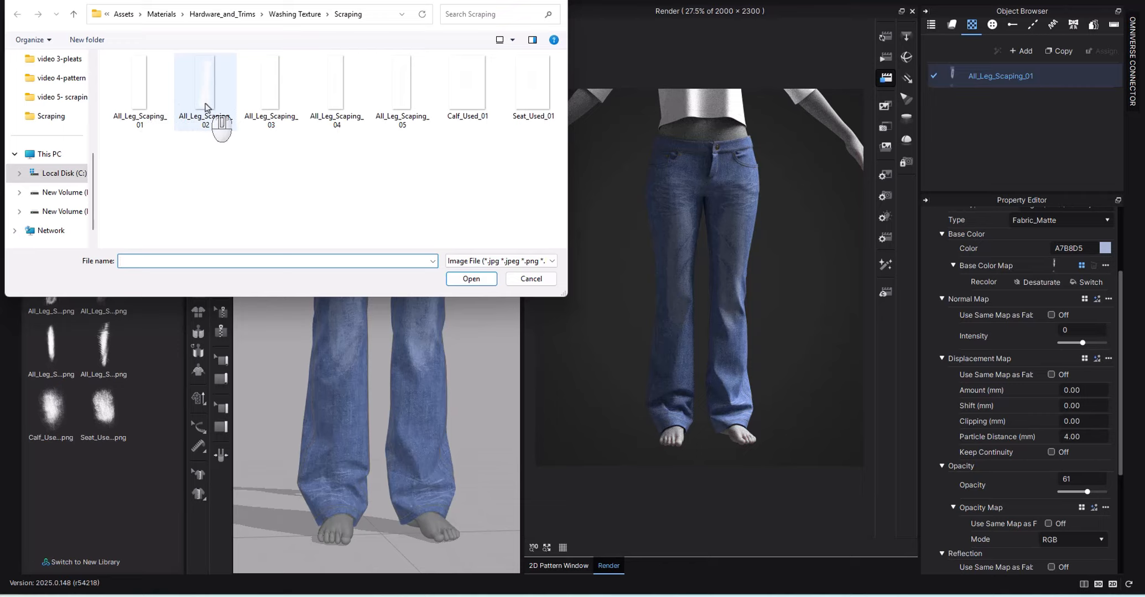
left_click(277, 101)
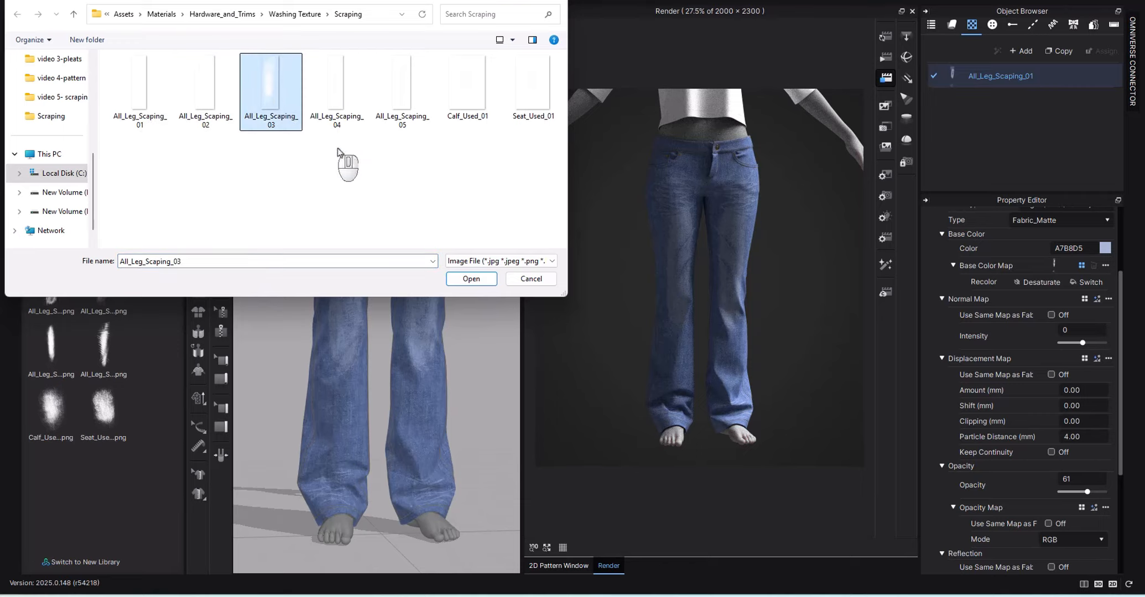
left_click(482, 281)
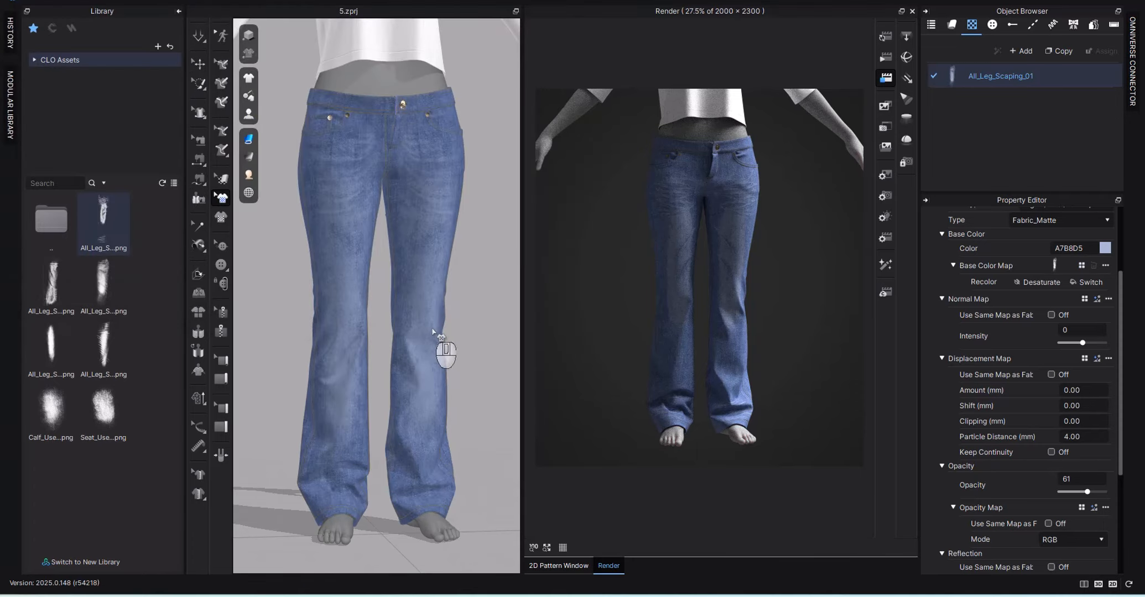
Raise the leg scraping graphic's opacity to 73 and re-render the jeans before returning to the 2D patterns
scroll(1051, 266, "up", 2)
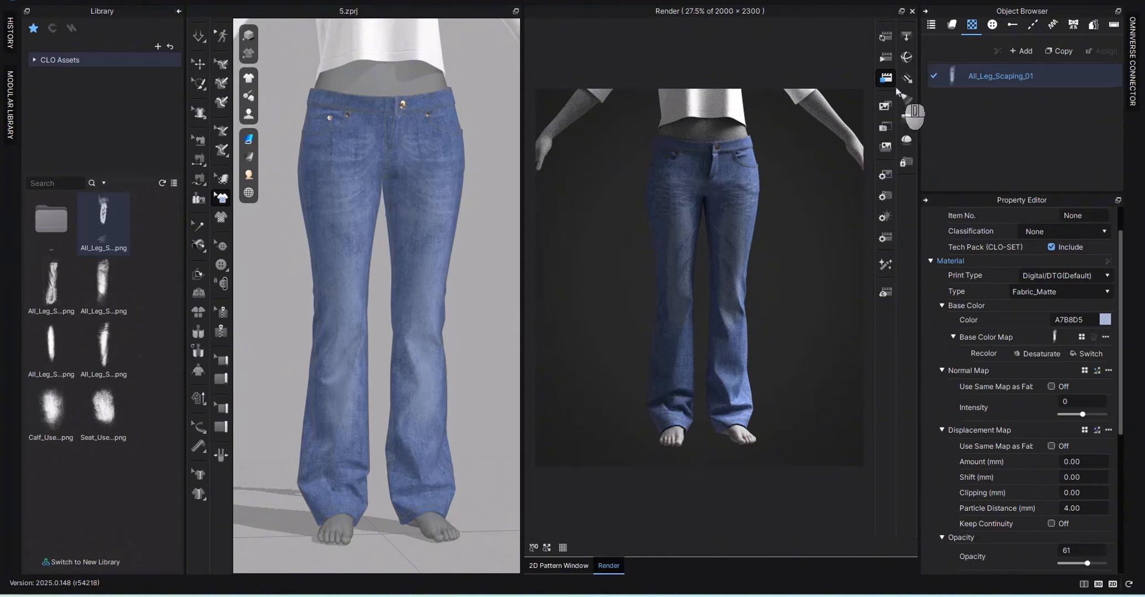
left_click(885, 39)
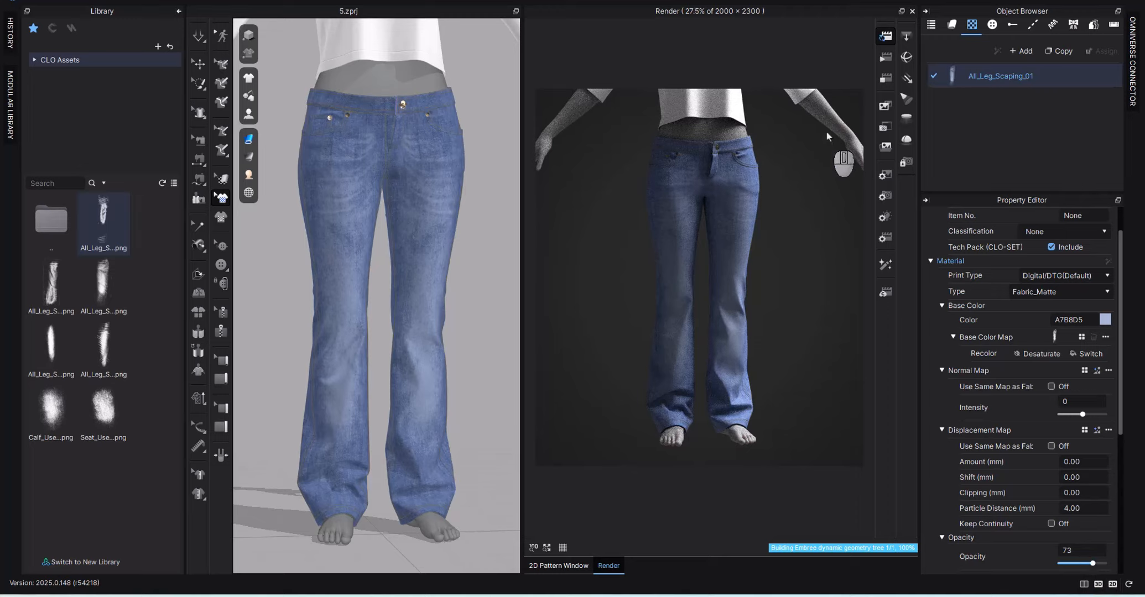
left_click(885, 78)
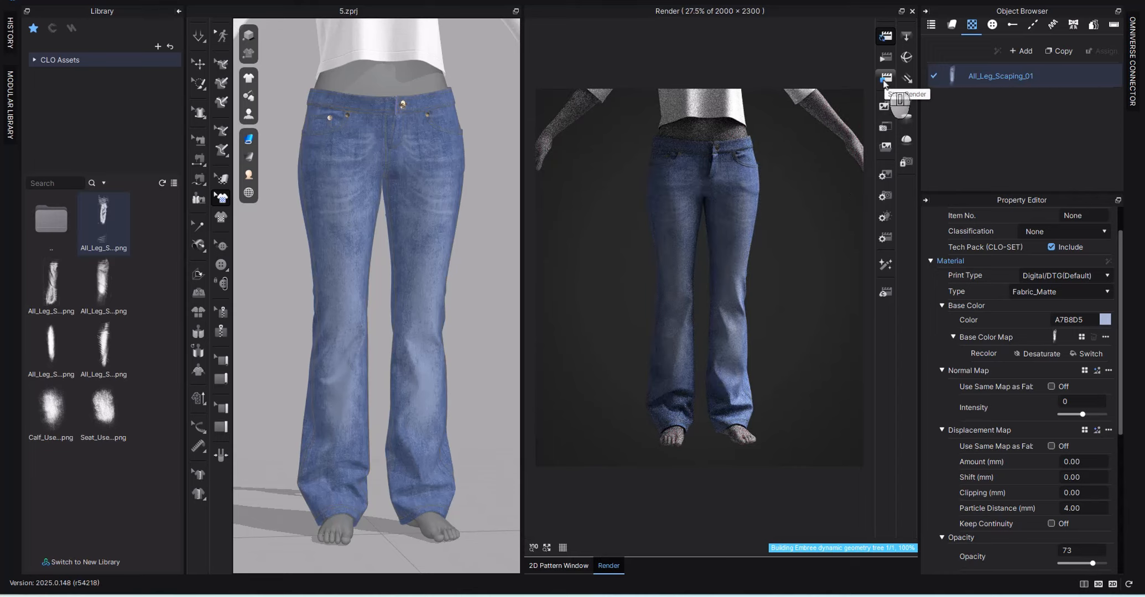
left_click(559, 566)
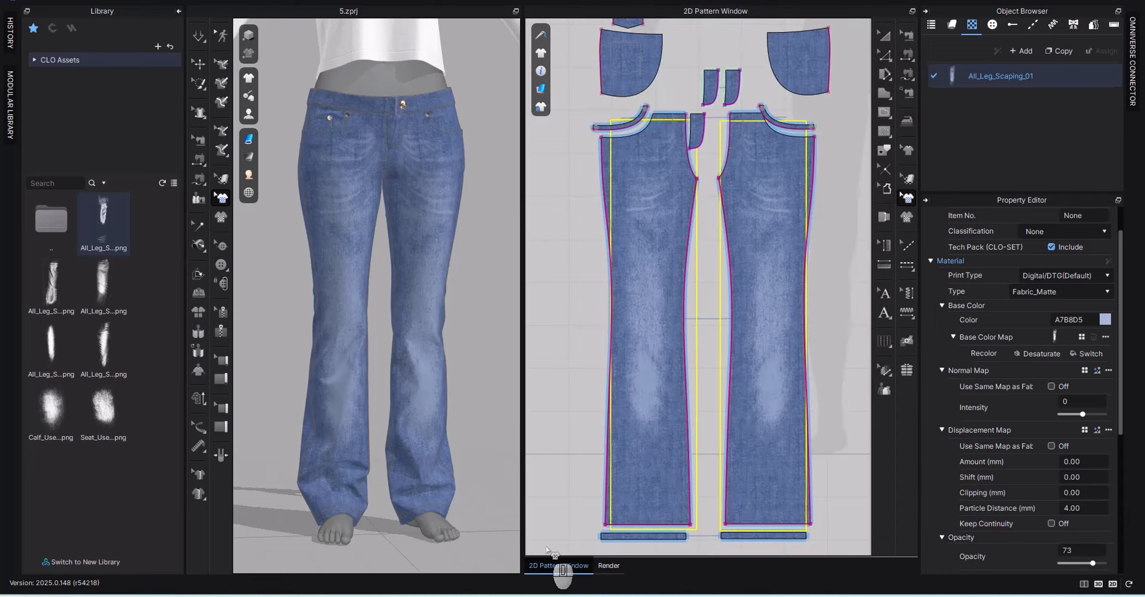
Add the Seat_Used texture as a graphic at its default size on the left-hand front pocket pattern piece
double_click(50, 421)
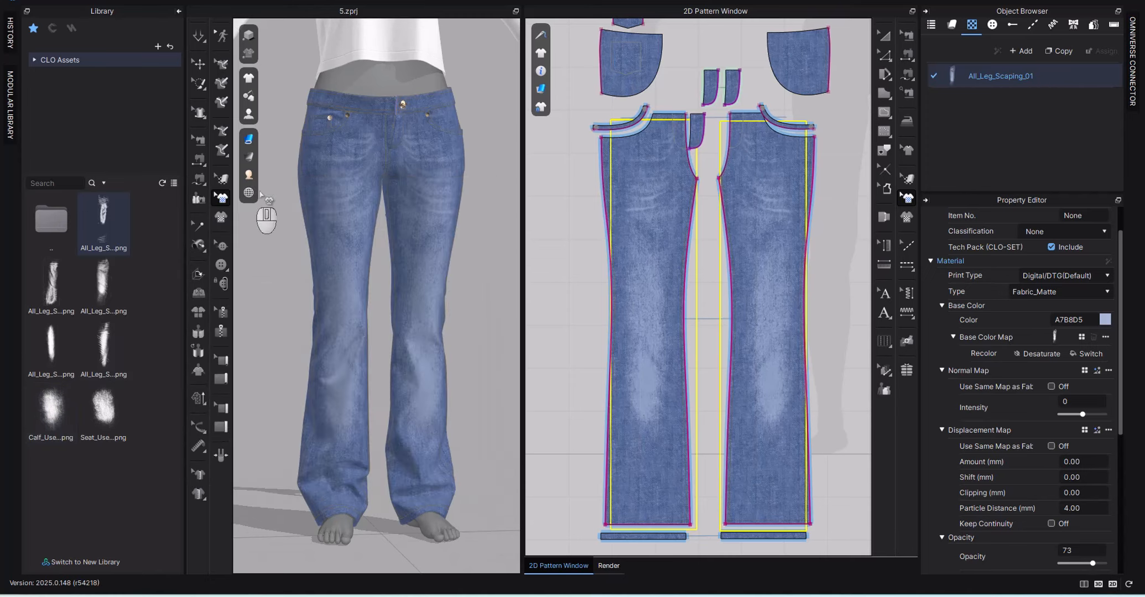
middle_click_drag(676, 99, 692, 159)
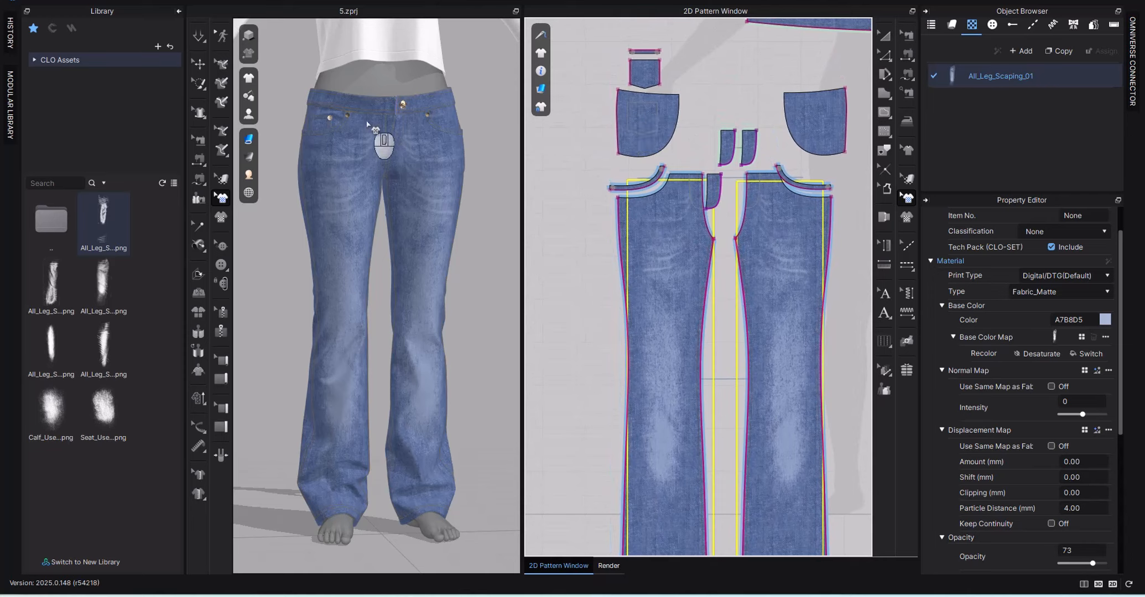
right_click_drag(376, 329, 440, 248)
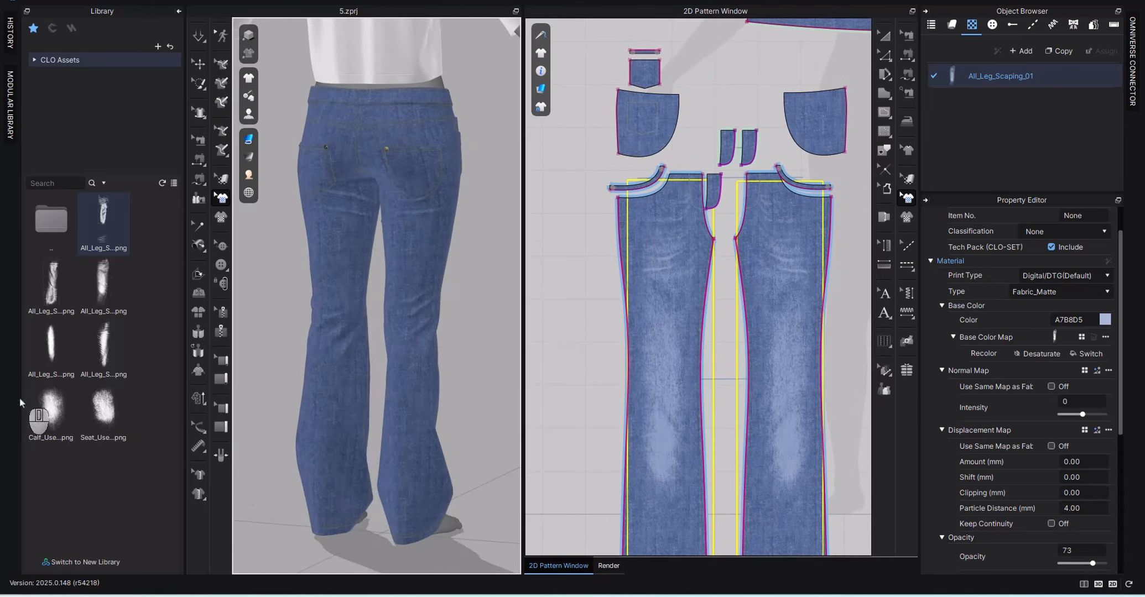
right_click_drag(411, 347, 208, 349)
right_click_drag(366, 357, 334, 360)
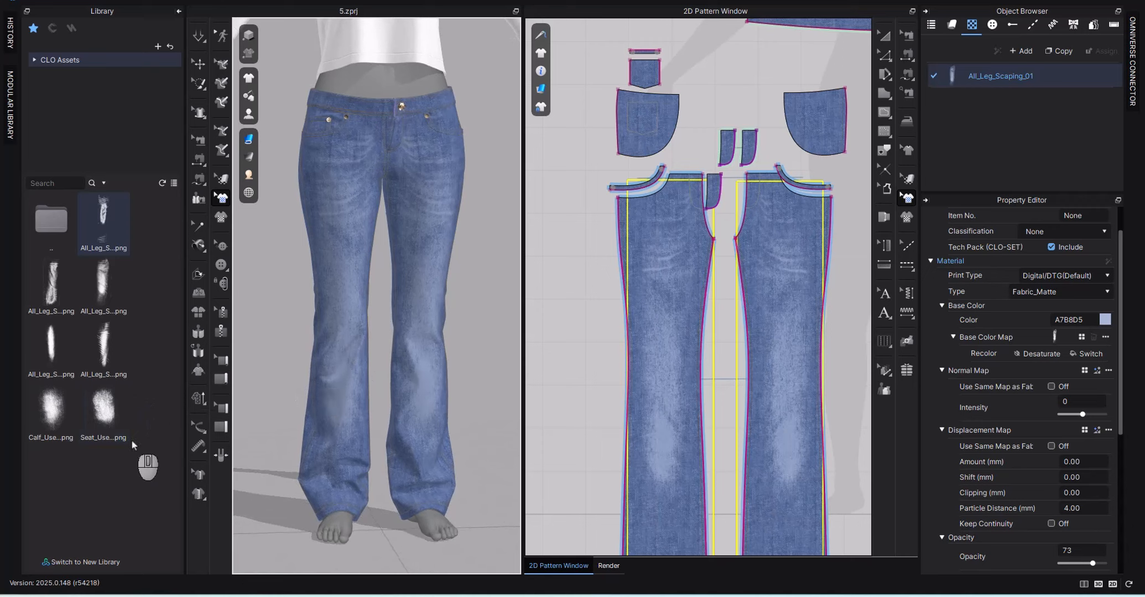
right_click(112, 410)
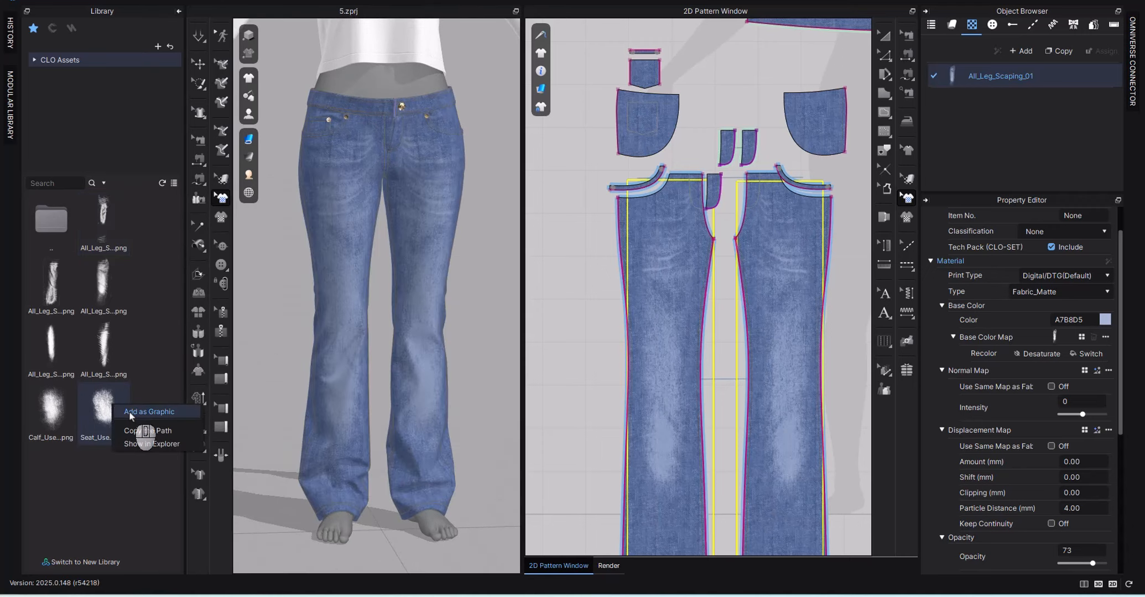
left_click(129, 411)
scroll(653, 182, "up", 3)
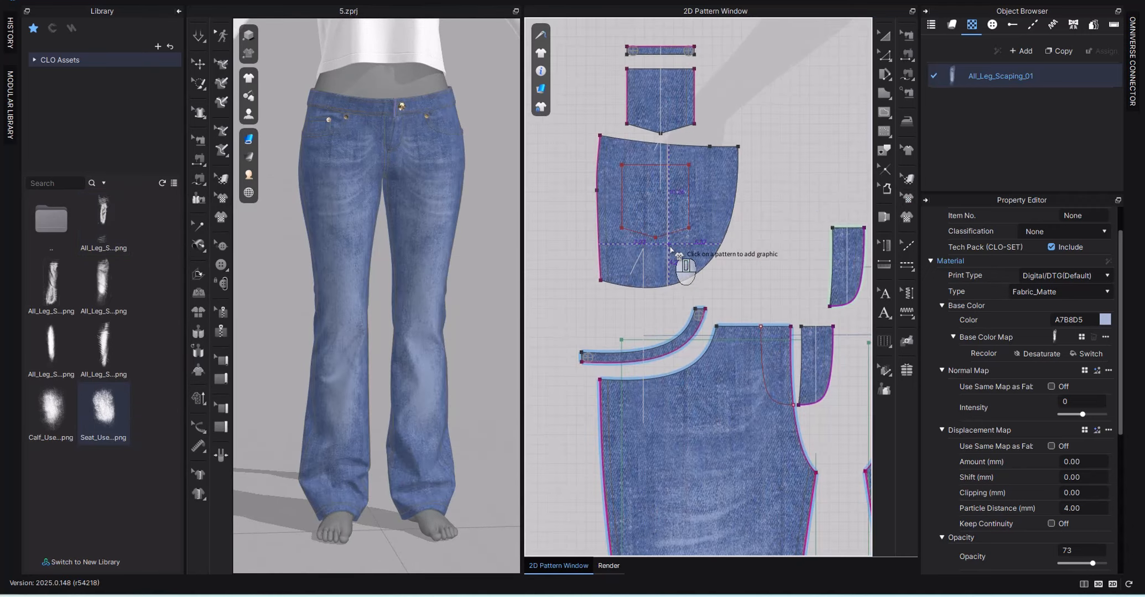
left_click(657, 207)
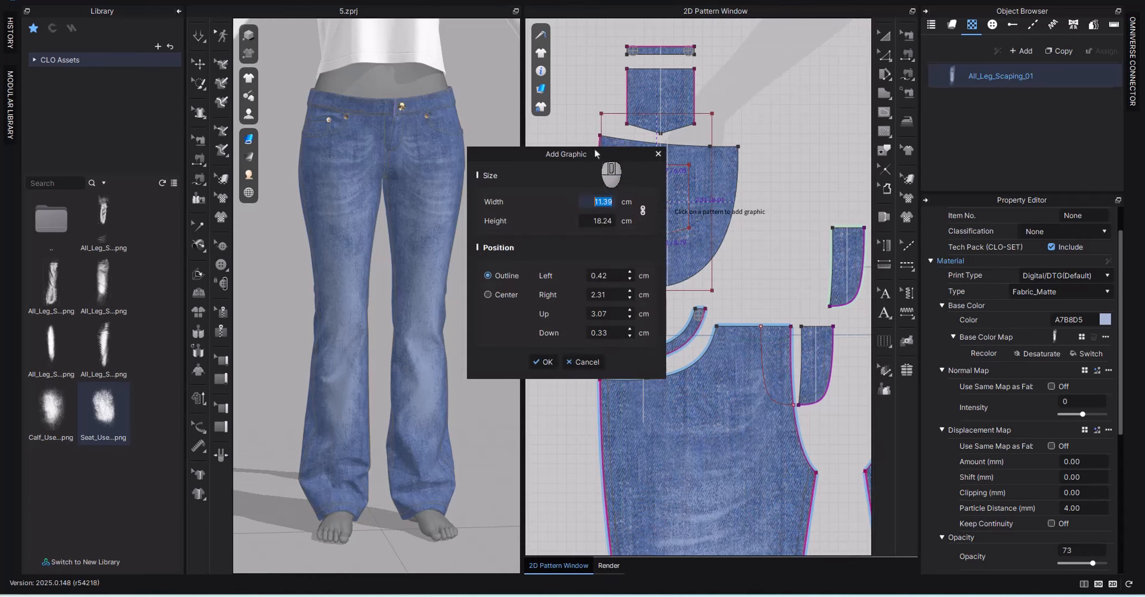
left_click_drag(594, 148, 550, 231)
left_click(500, 455)
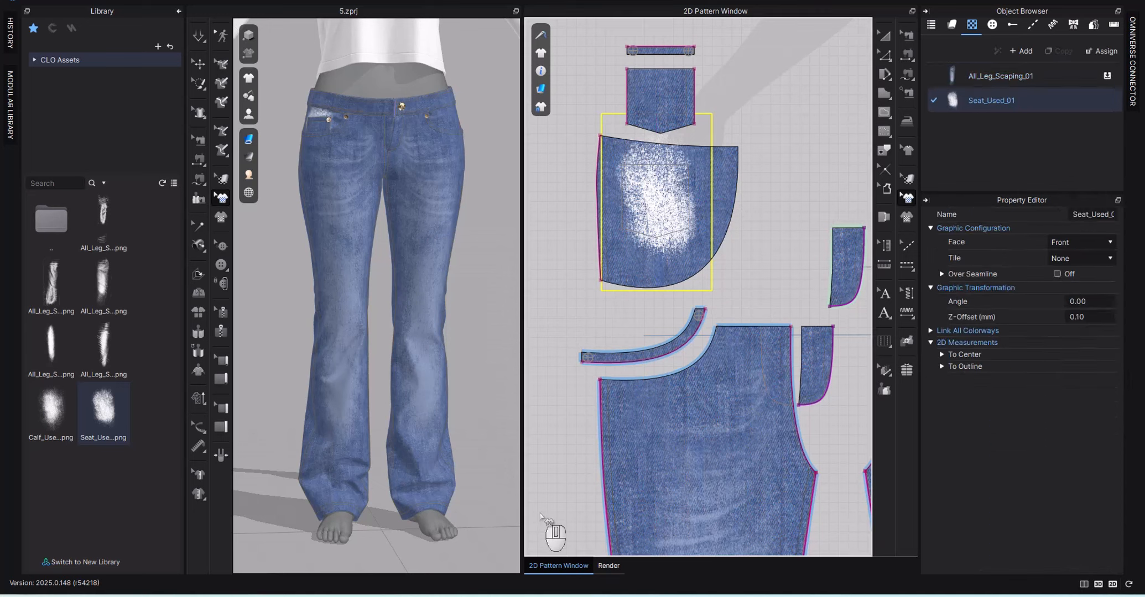
Rotate the Seat_Used_01 graphic on the pocket piece to an angle of about -16.88 degrees
scroll(340, 222, "up", 5)
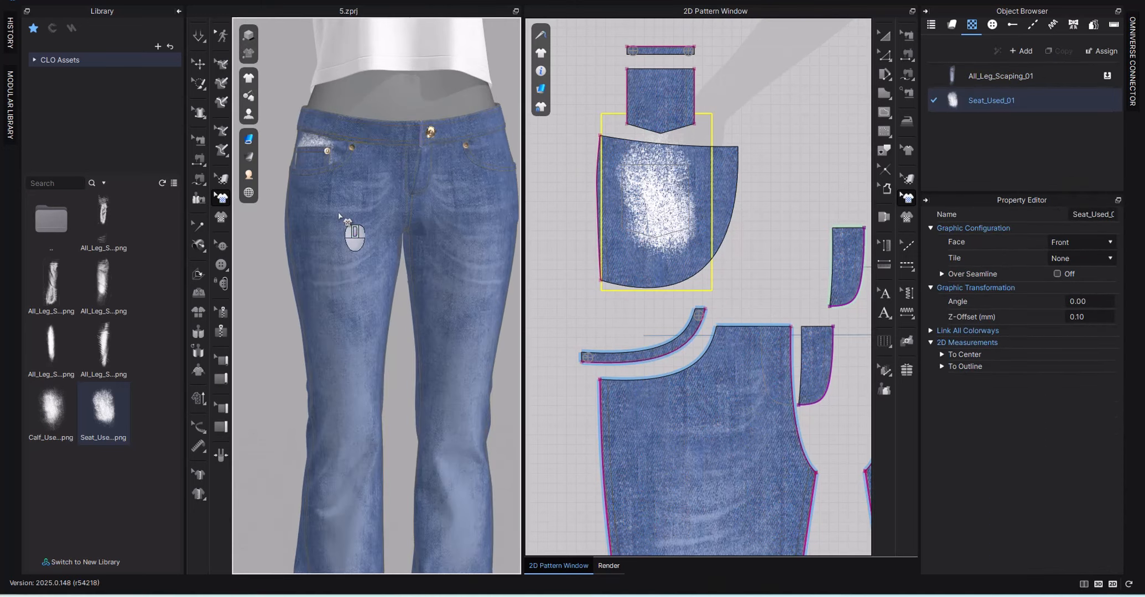
middle_click_drag(340, 216, 379, 265)
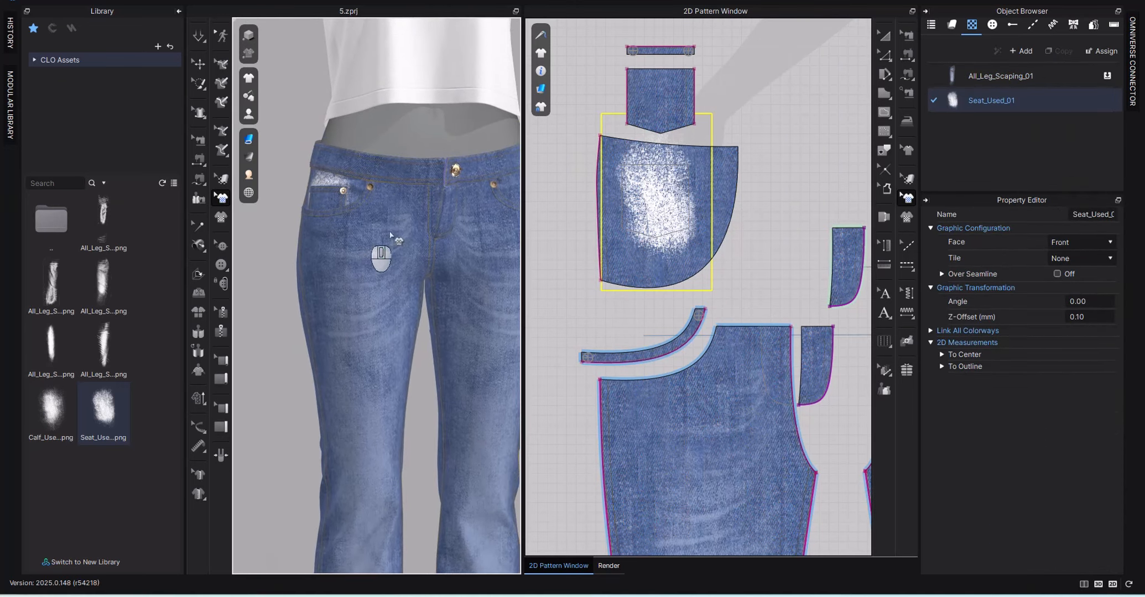
left_click(678, 180)
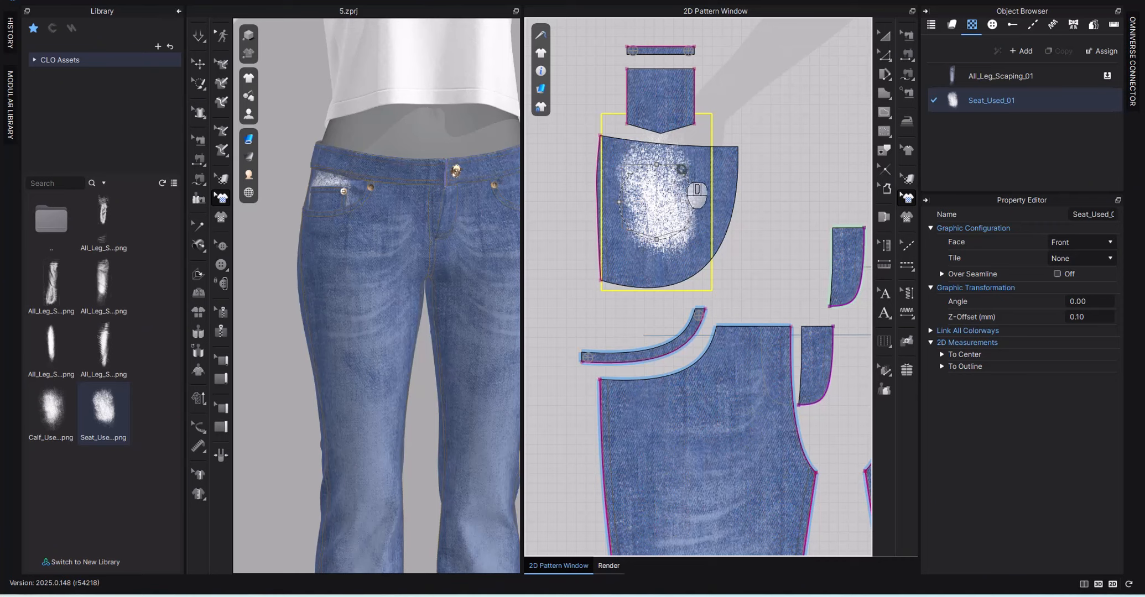
left_click_drag(682, 169, 692, 176)
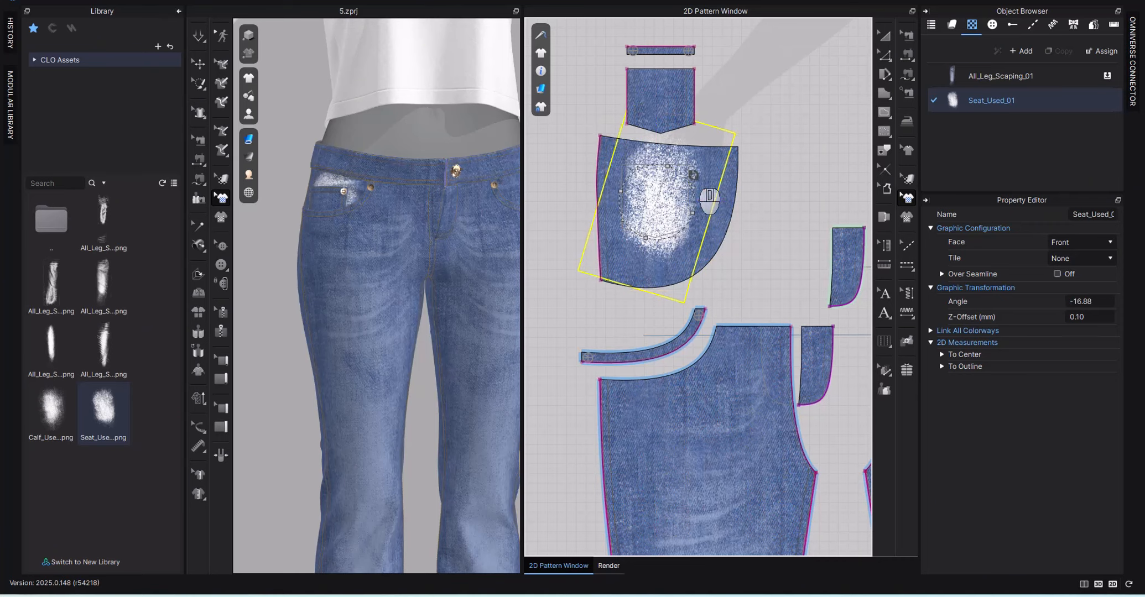
Recolor the Seat_Used_01 graphic with a shade sampled from the jeans, lightened to A2BBDA, and reduce its opacity to about 71
left_click(1000, 101)
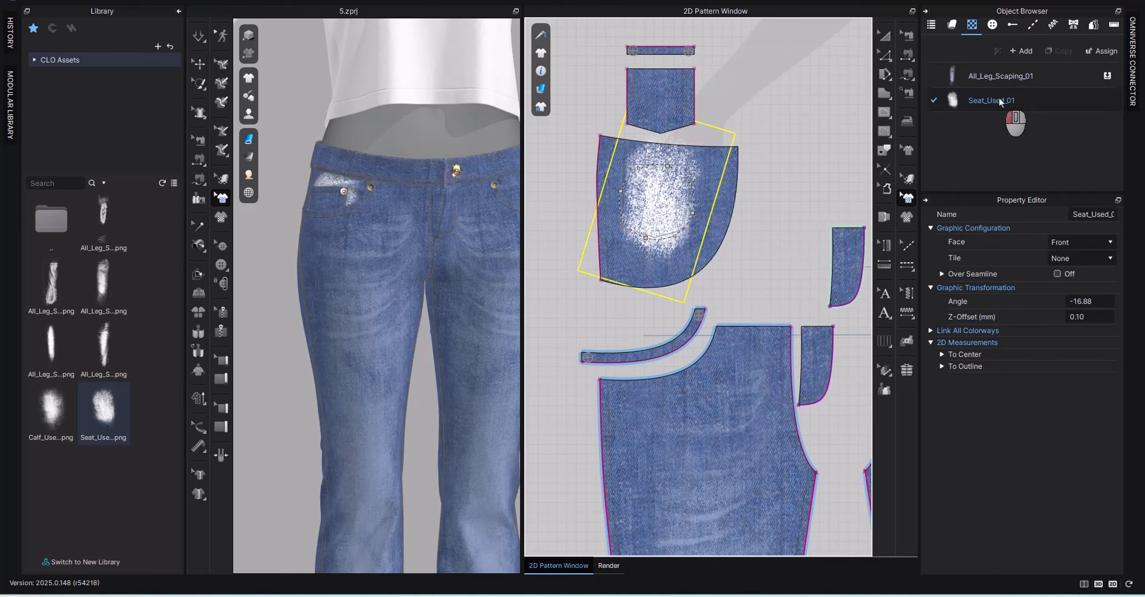
left_click(1105, 321)
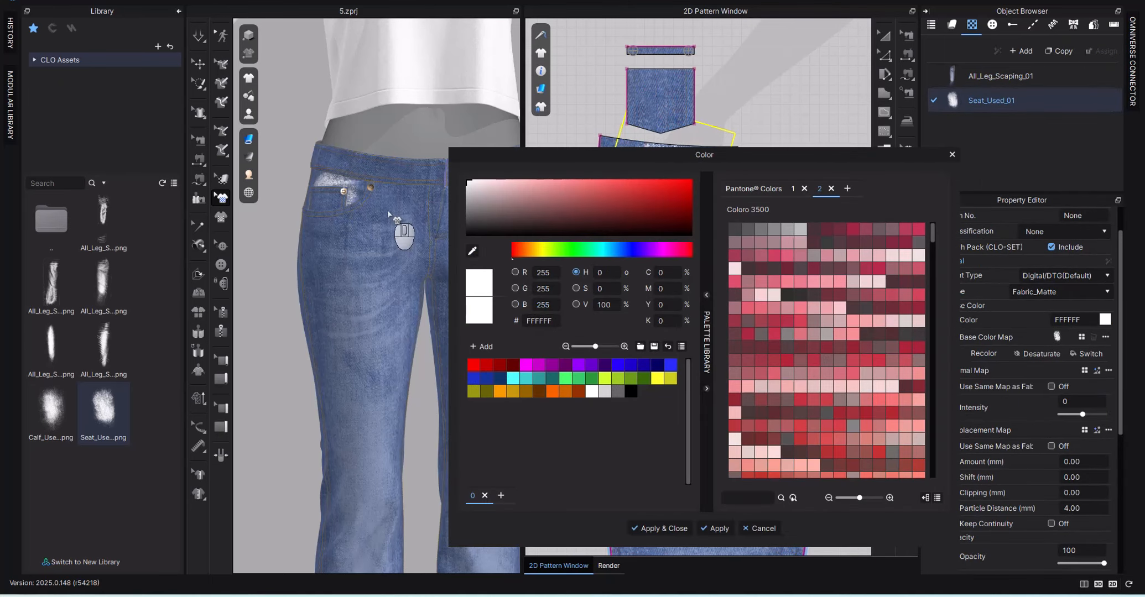
left_click(476, 253)
left_click(407, 204)
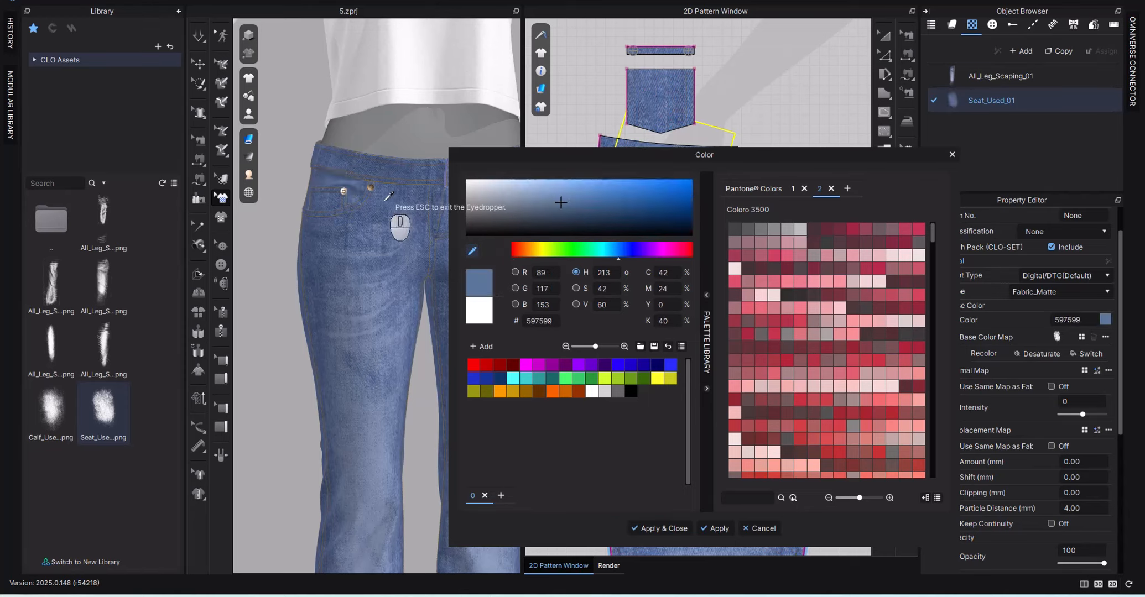
key("Escape")
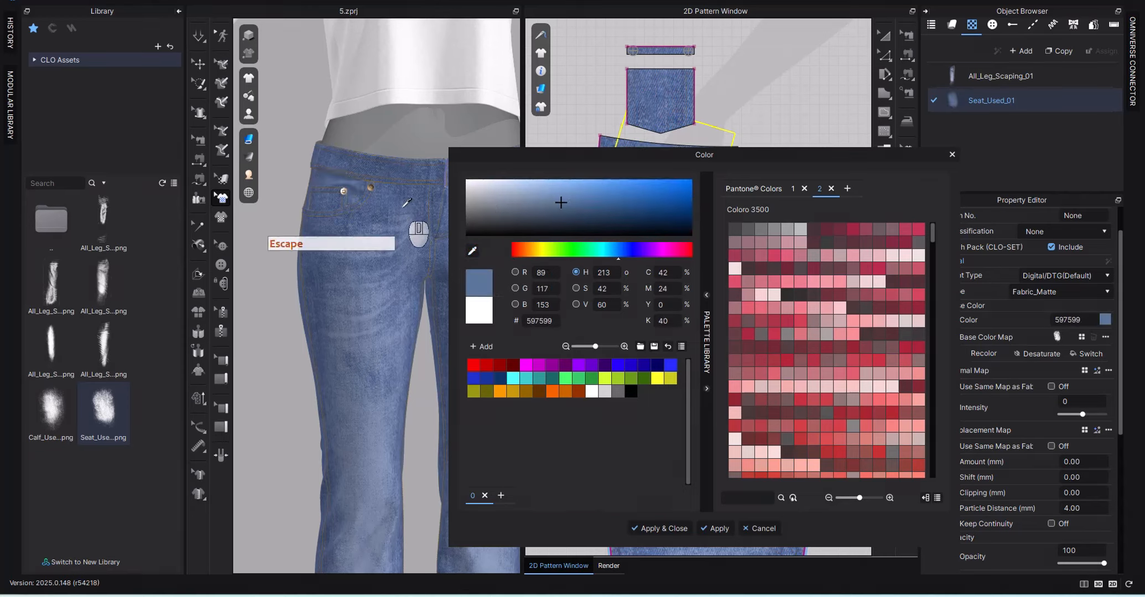
left_click_drag(532, 195, 524, 188)
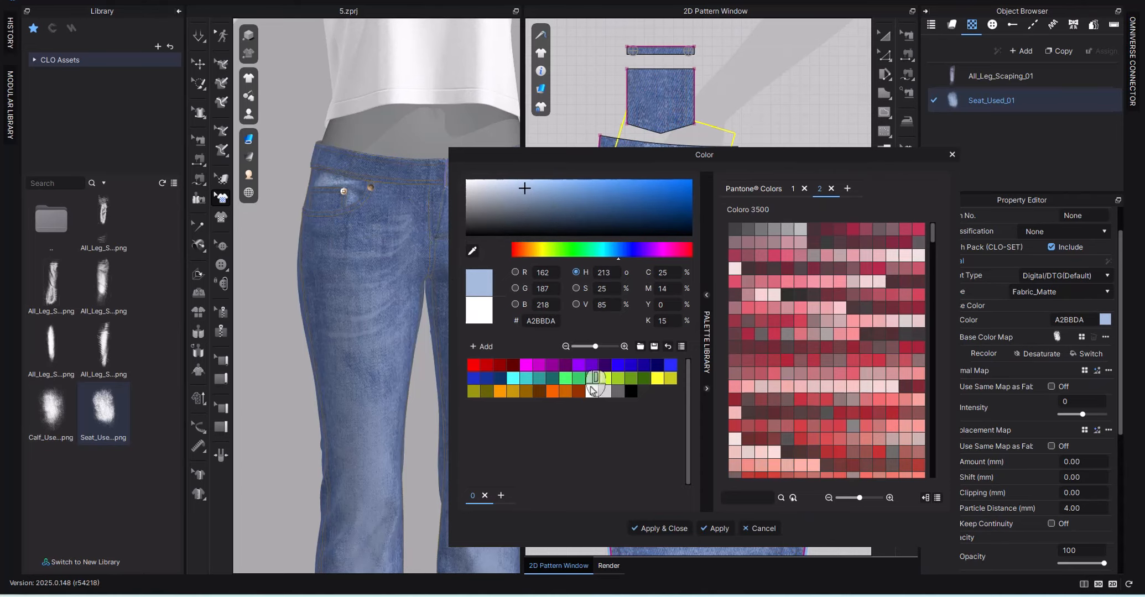
left_click(651, 527)
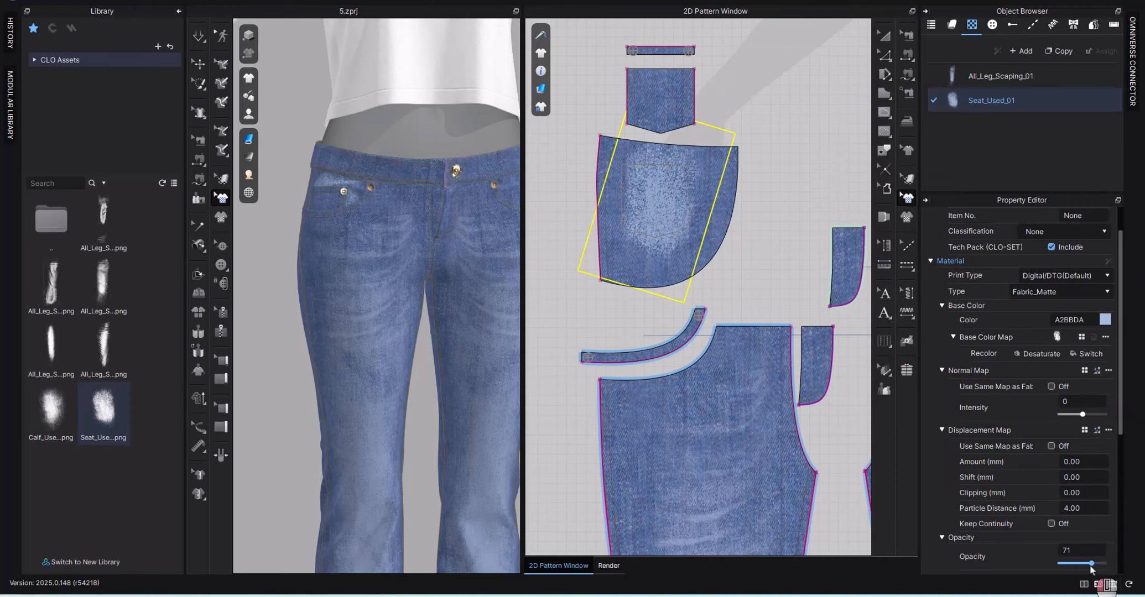
Copy the Seat_Used_01 graphic from the left-hand front pocket piece and paste it onto the opposite front pocket piece
left_click(658, 209)
right_click(658, 208)
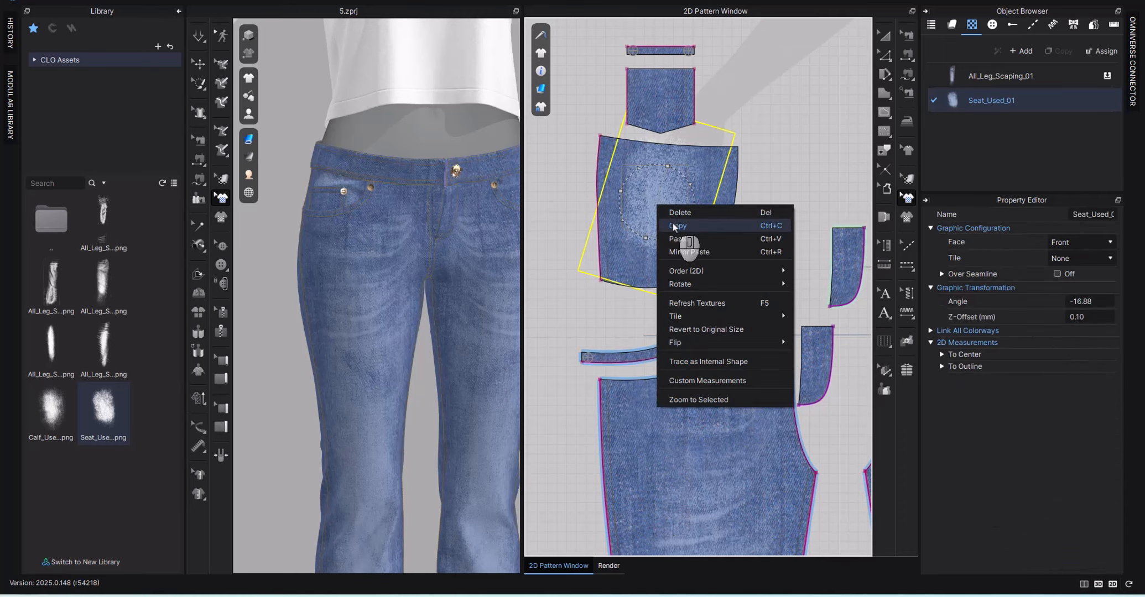
left_click(690, 233)
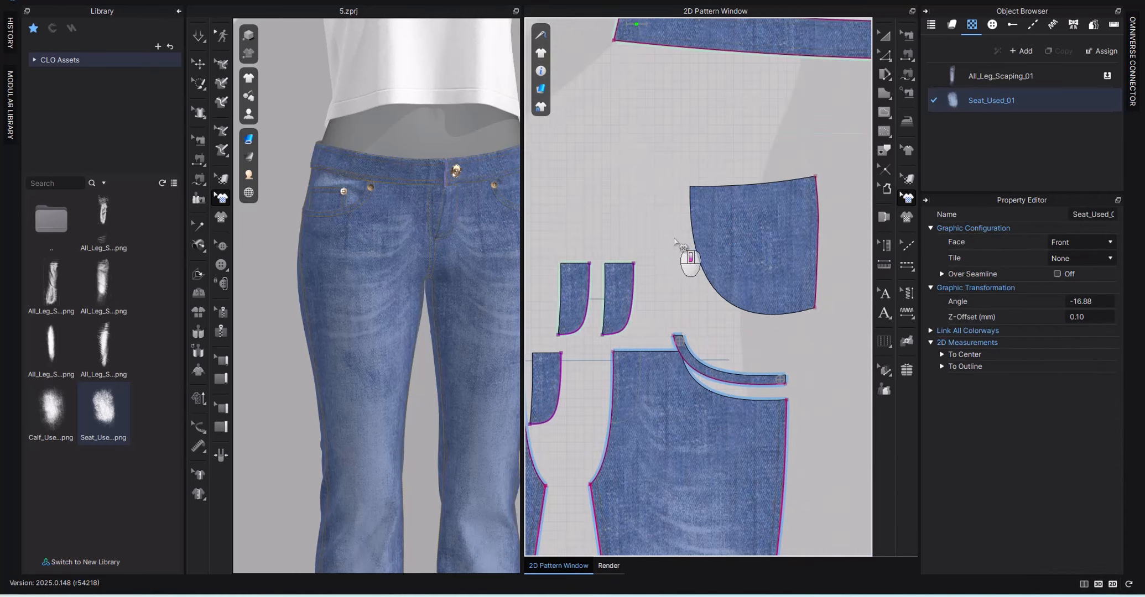
right_click(752, 245)
left_click(766, 260)
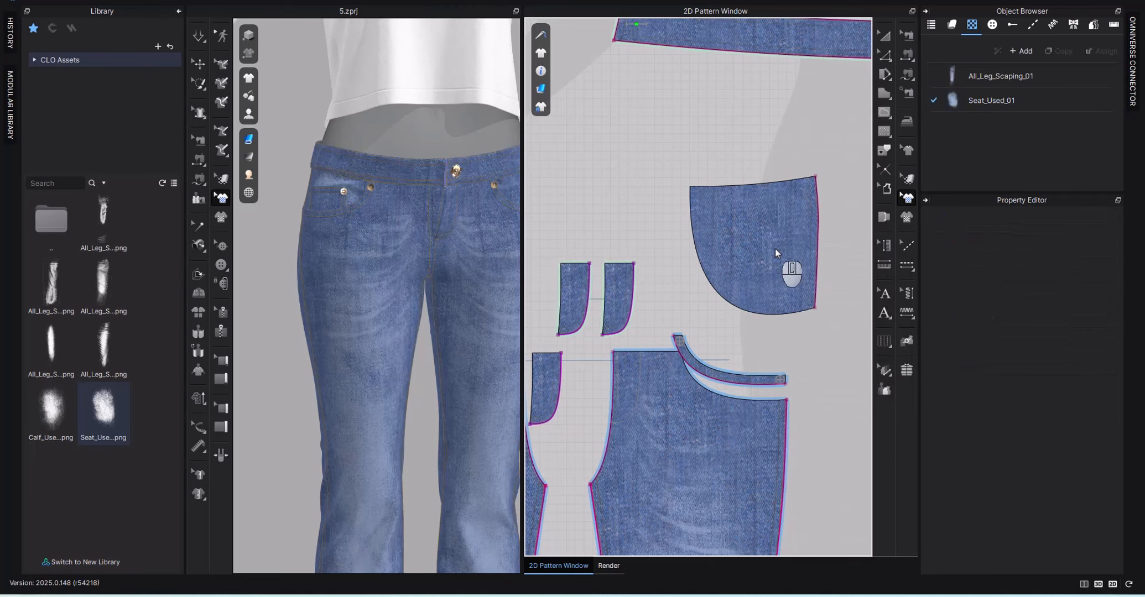
middle_click_drag(447, 254, 408, 276)
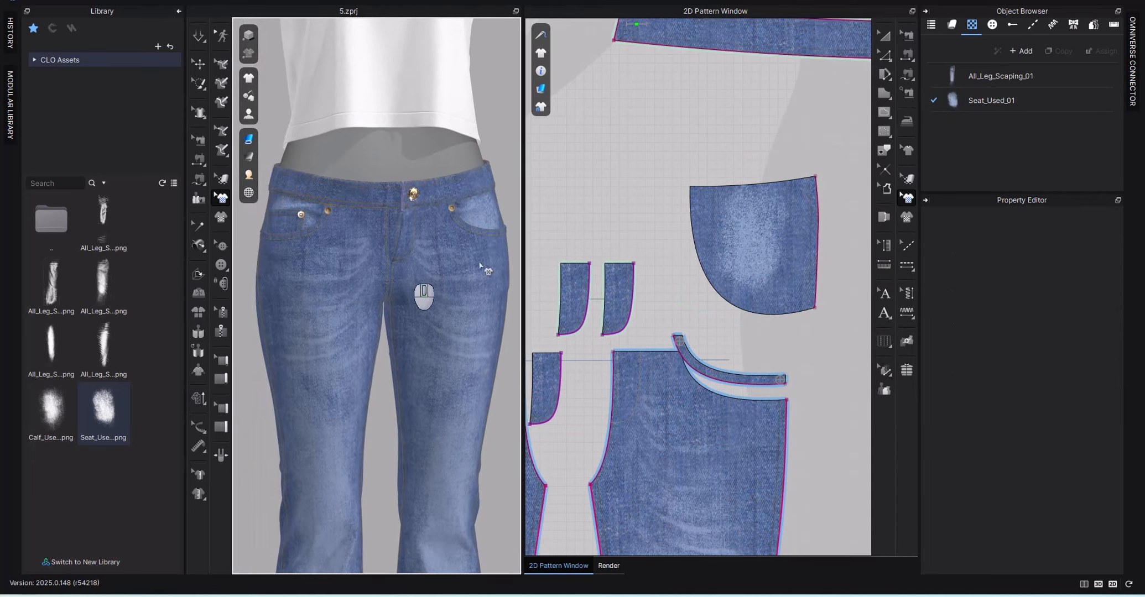
Shift the pasted Seat_Used_01 graphic toward the pocket's outer lower area and rotate it to an angle of about 19.52 degrees
left_click(765, 221)
left_click_drag(749, 206, 768, 248)
scroll(446, 242, "down", 2)
scroll(446, 242, "down", 1)
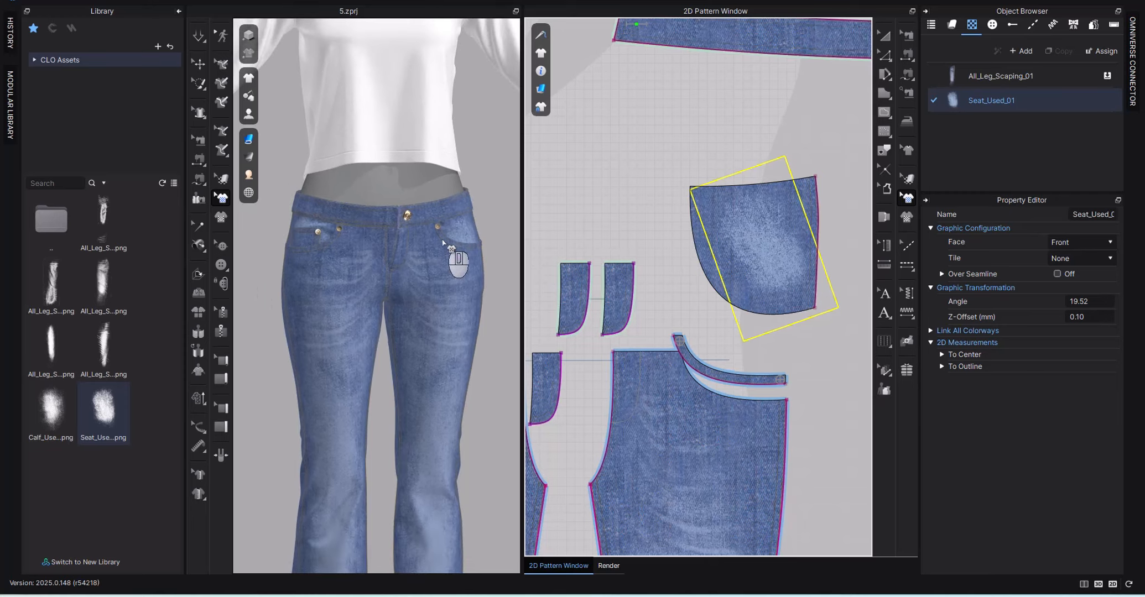
Add the Calf_Used_01 texture from the library as a graphic 20 cm wide on the left-hand back leg pattern piece
right_click_drag(446, 271, 319, 308)
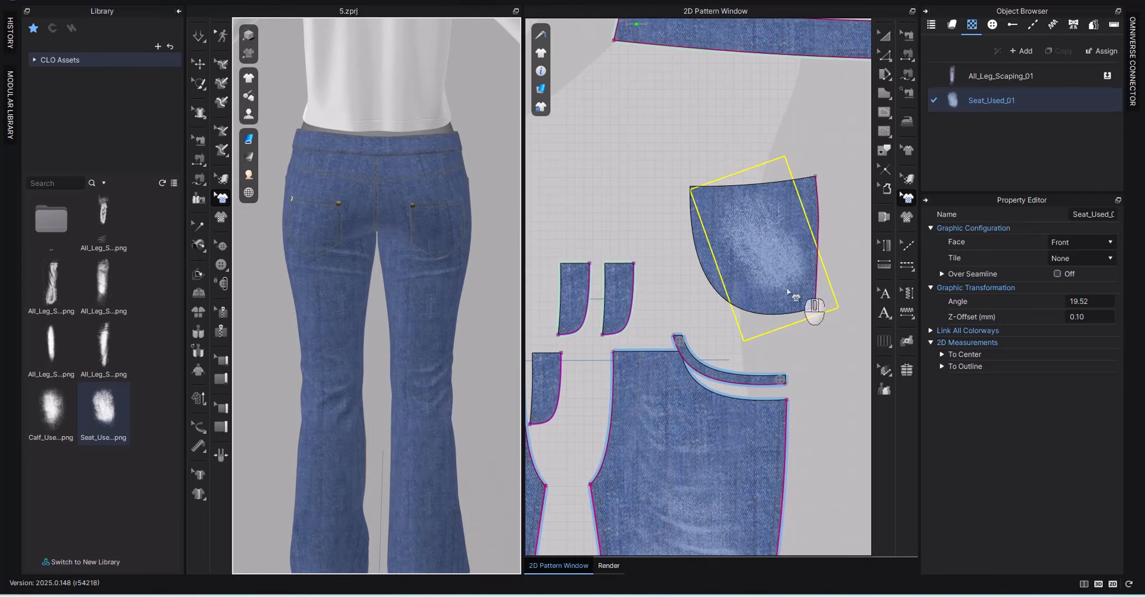
scroll(748, 308, "down", 3)
middle_click_drag(748, 307, 636, 198)
scroll(636, 198, "down", 2)
scroll(655, 264, "down", 1)
middle_click_drag(655, 264, 538, 276)
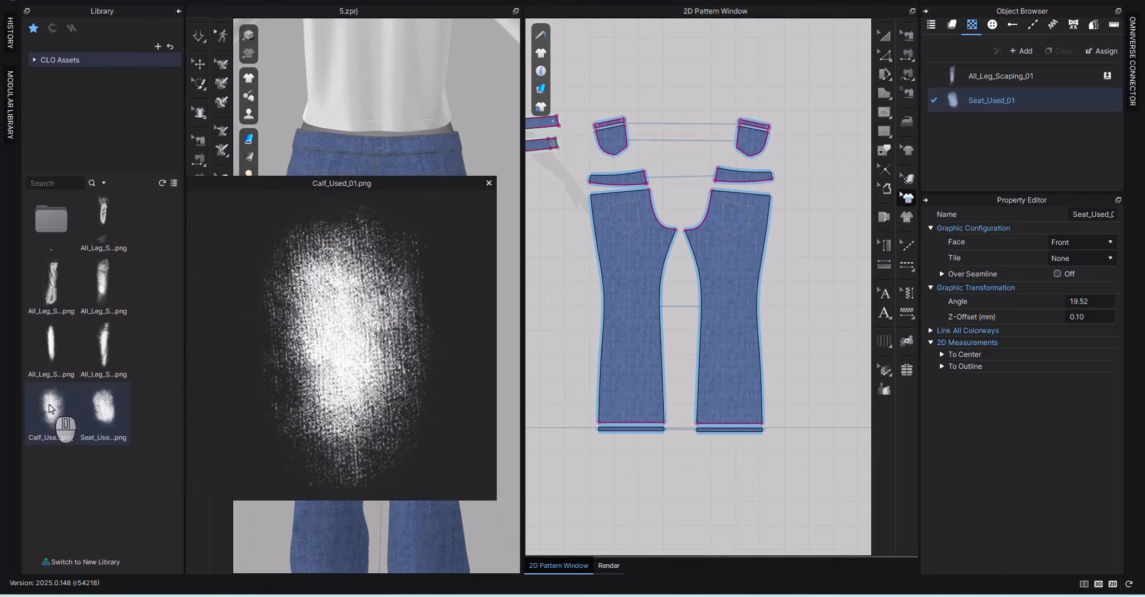
left_click(50, 409)
right_click(50, 407)
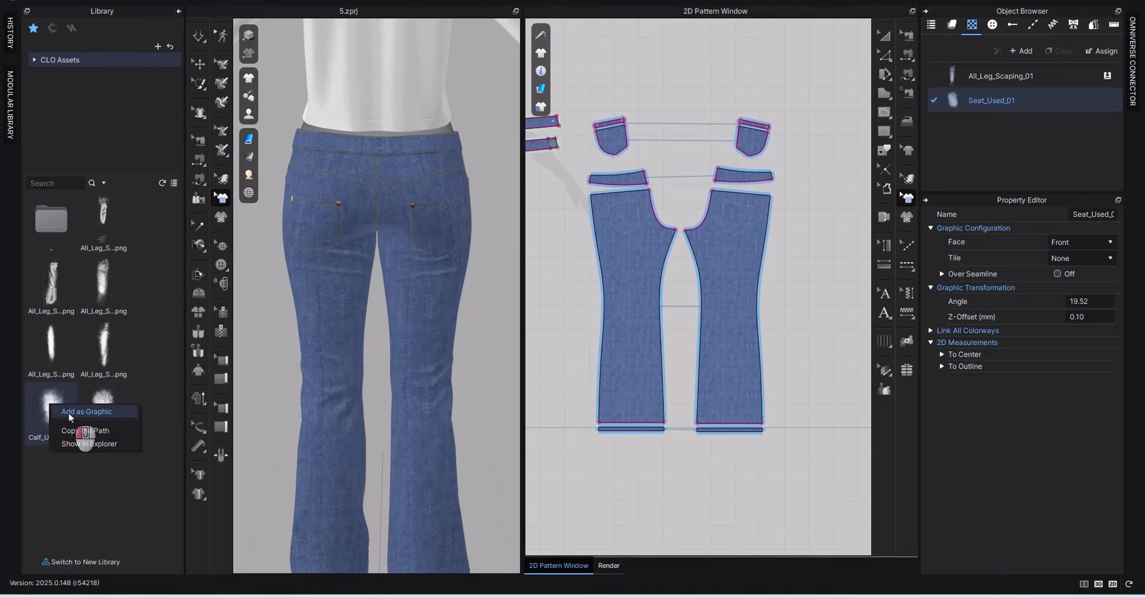
left_click(68, 413)
scroll(576, 350, "up", 3)
middle_click_drag(544, 342, 526, 348)
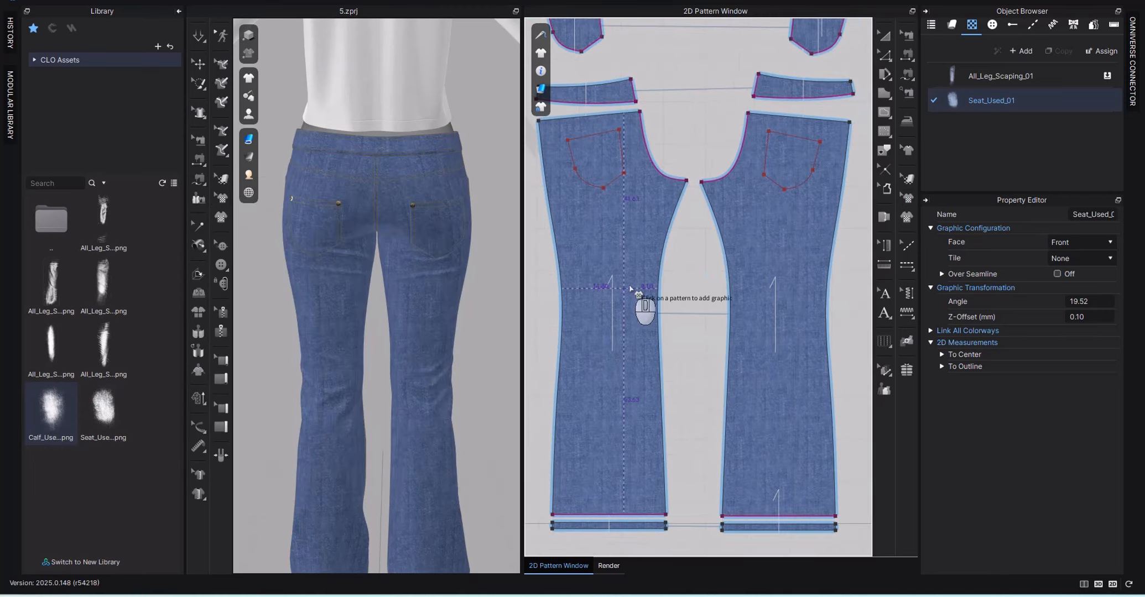
right_click(612, 270)
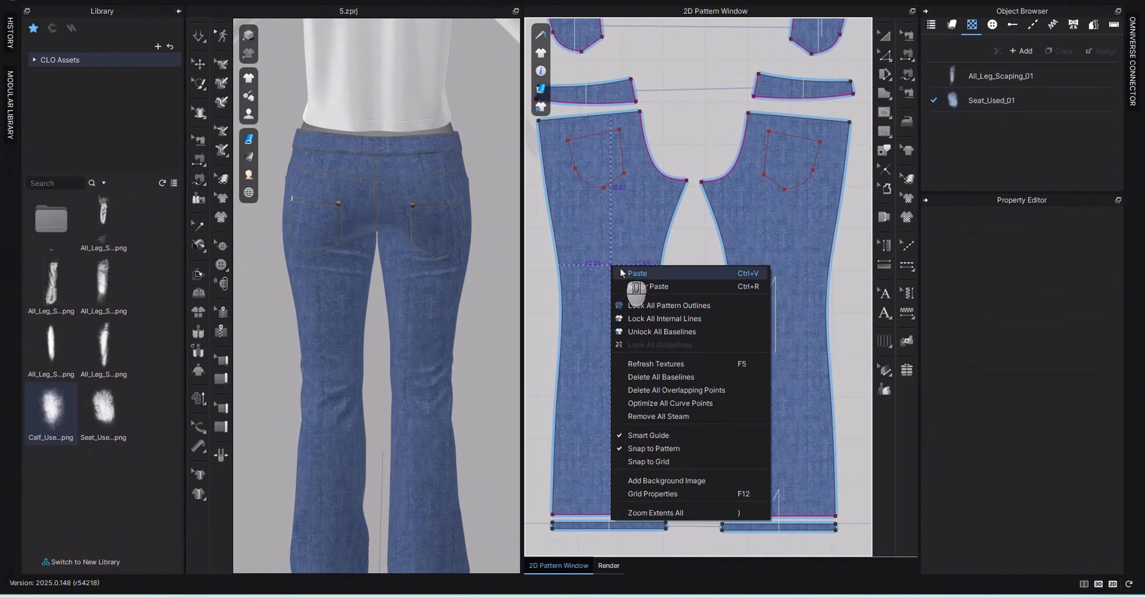
left_click(620, 270)
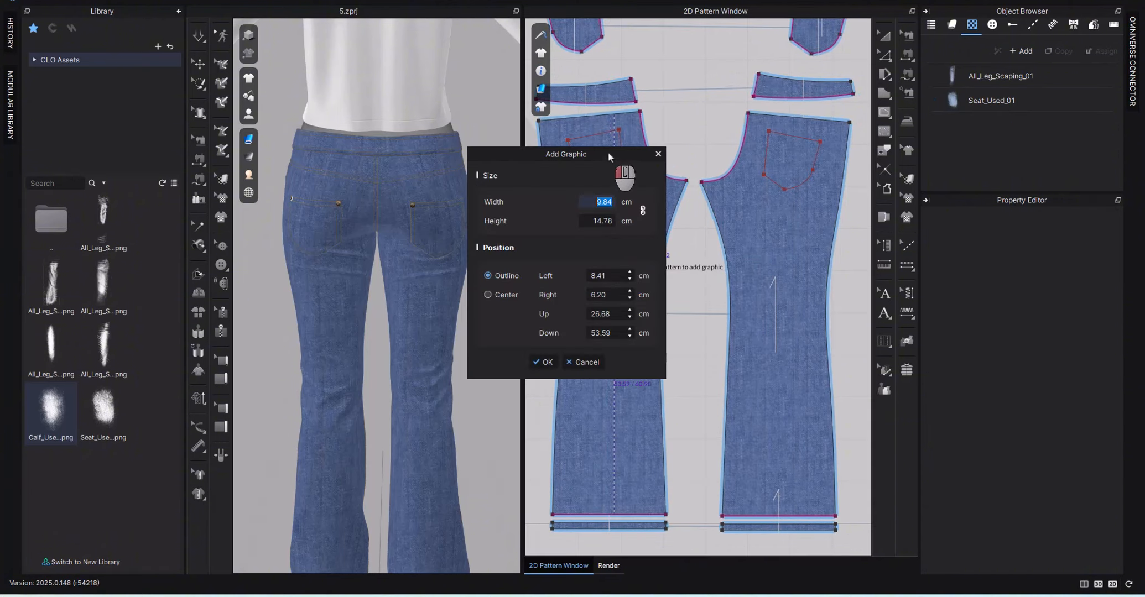
left_click_drag(608, 155, 458, 195)
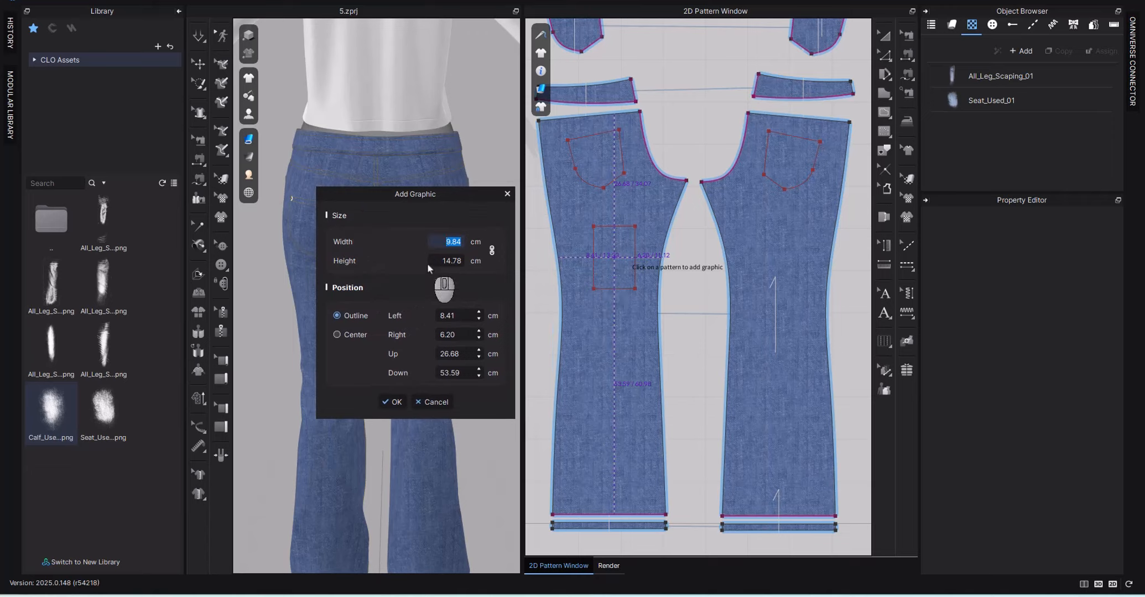
type("20")
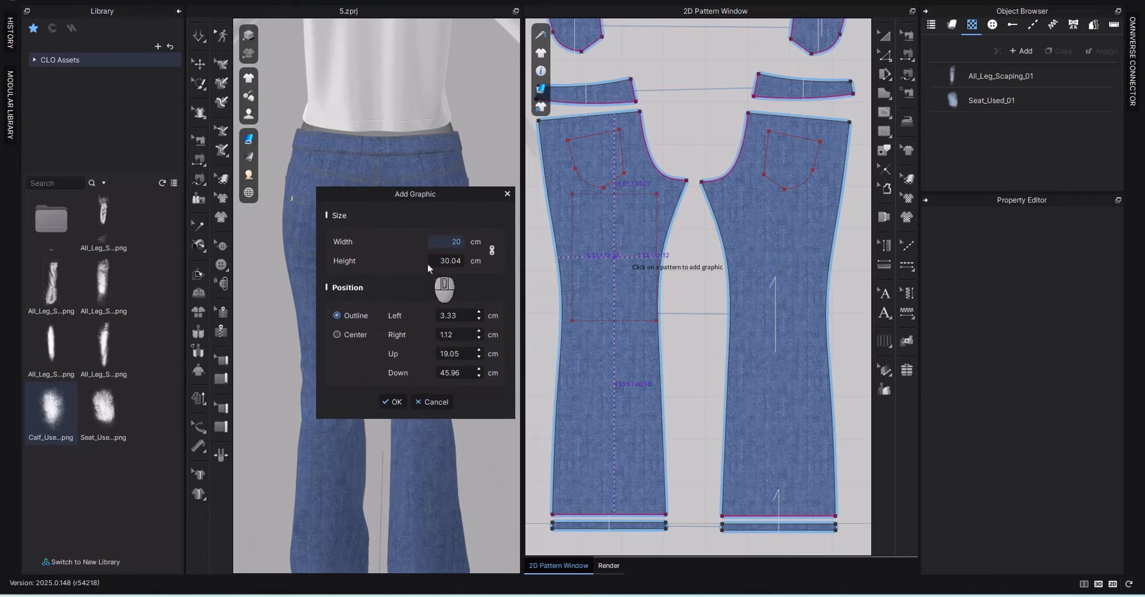
left_click(395, 402)
Rotate the Calf_Used_01 graphic to about -6.99 degrees and reposition it behind the knee area of the left-hand back leg piece
left_click(593, 269)
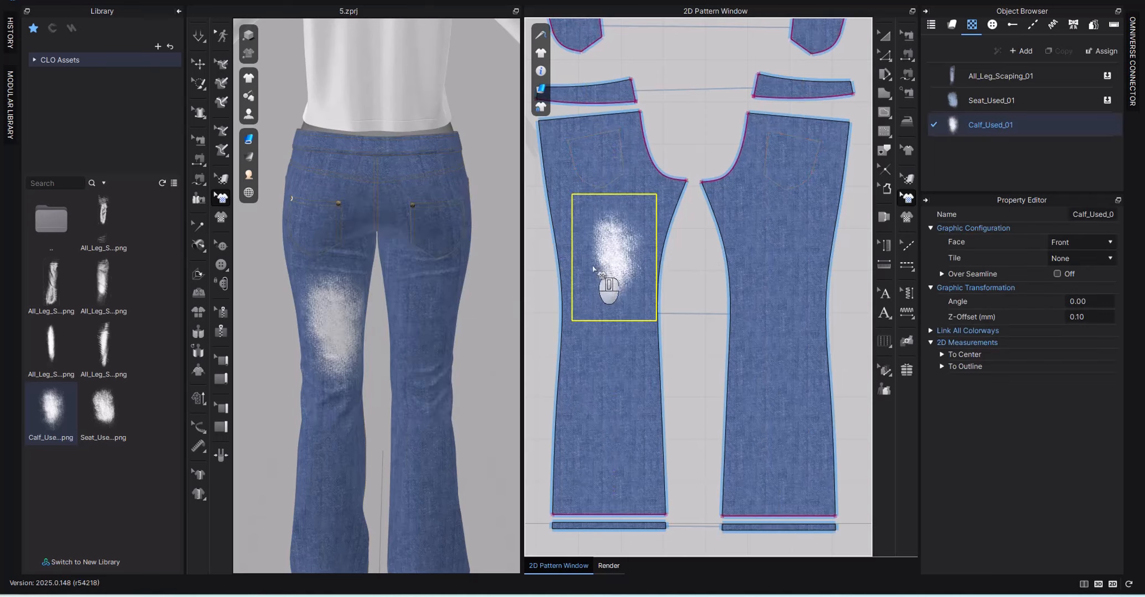
left_click_drag(606, 264, 631, 246)
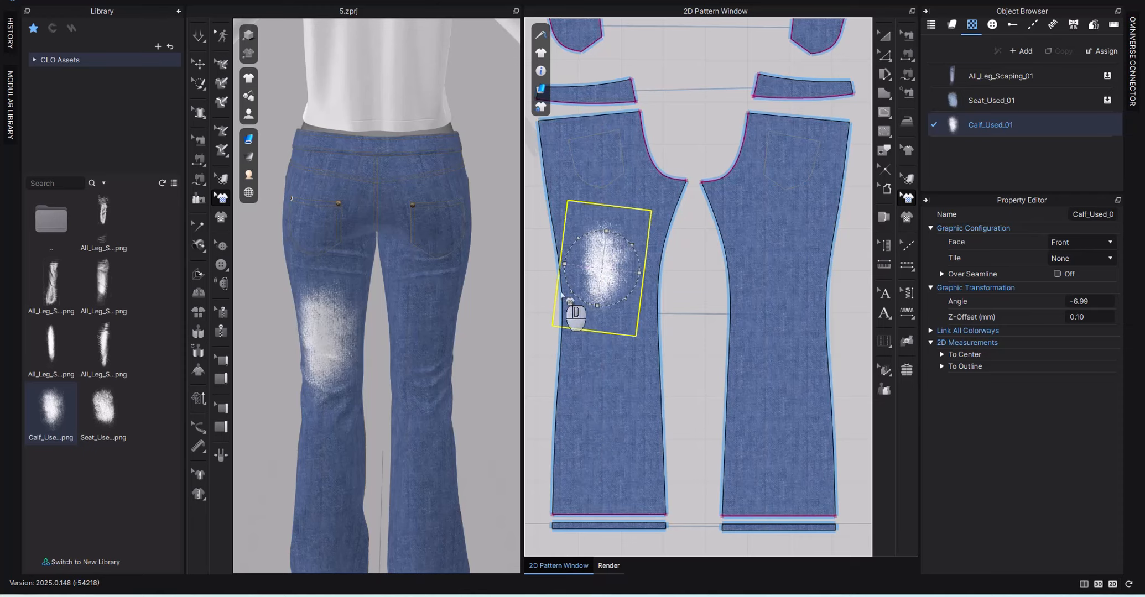
left_click_drag(607, 285, 606, 270)
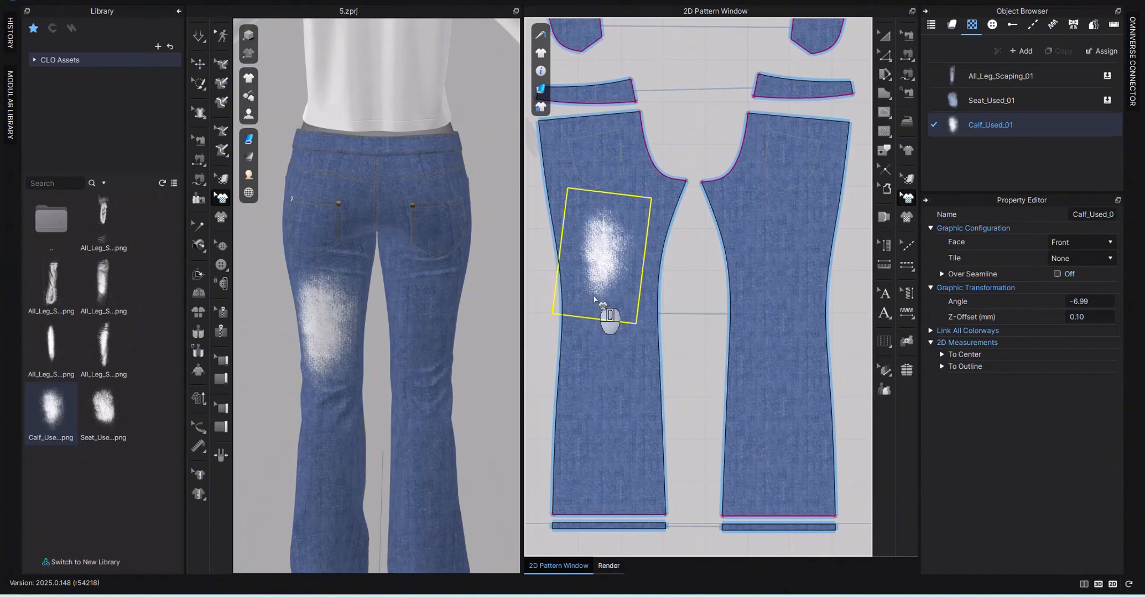
Recolor the Calf_Used_01 graphic with a shade sampled from the denim, lightened to B3C3DF, and reduce its opacity to about 73
left_click(994, 123)
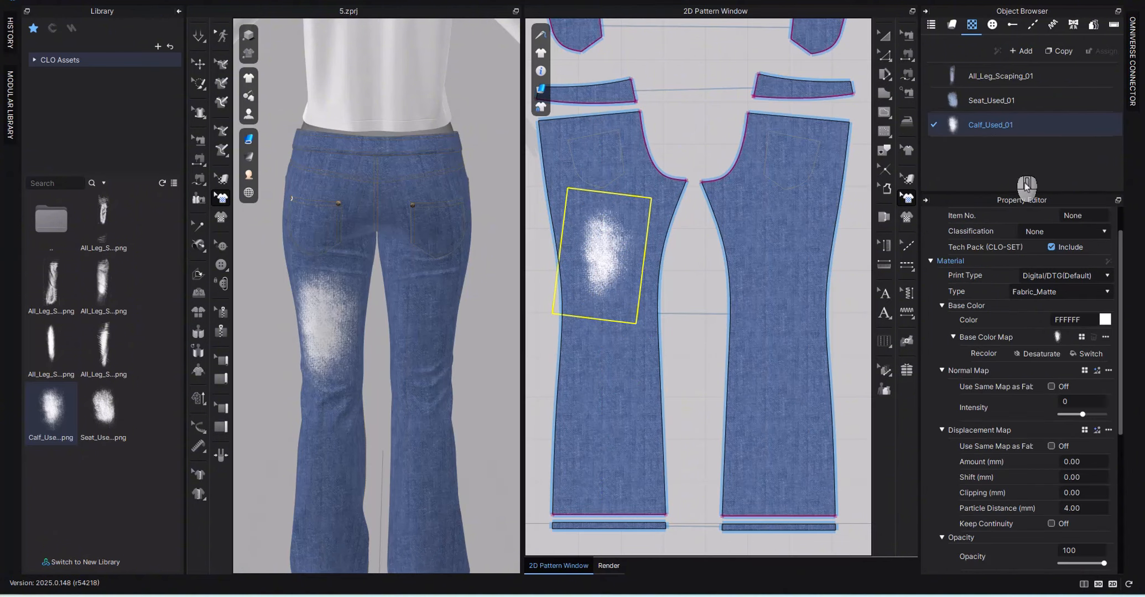
left_click(1105, 319)
left_click(473, 252)
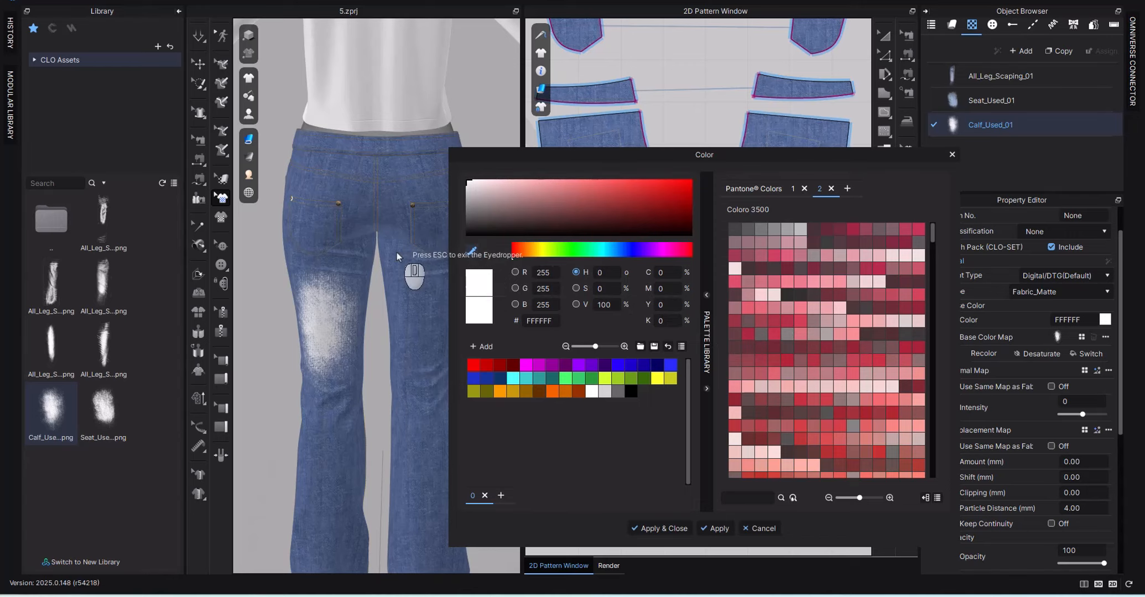
left_click(351, 390)
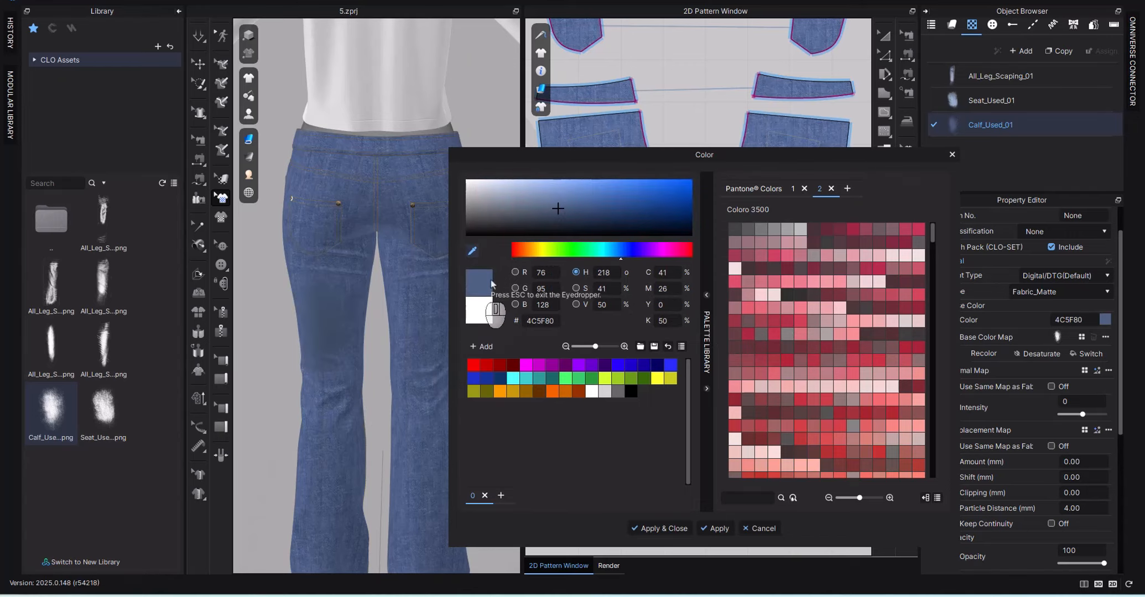
key("Escape")
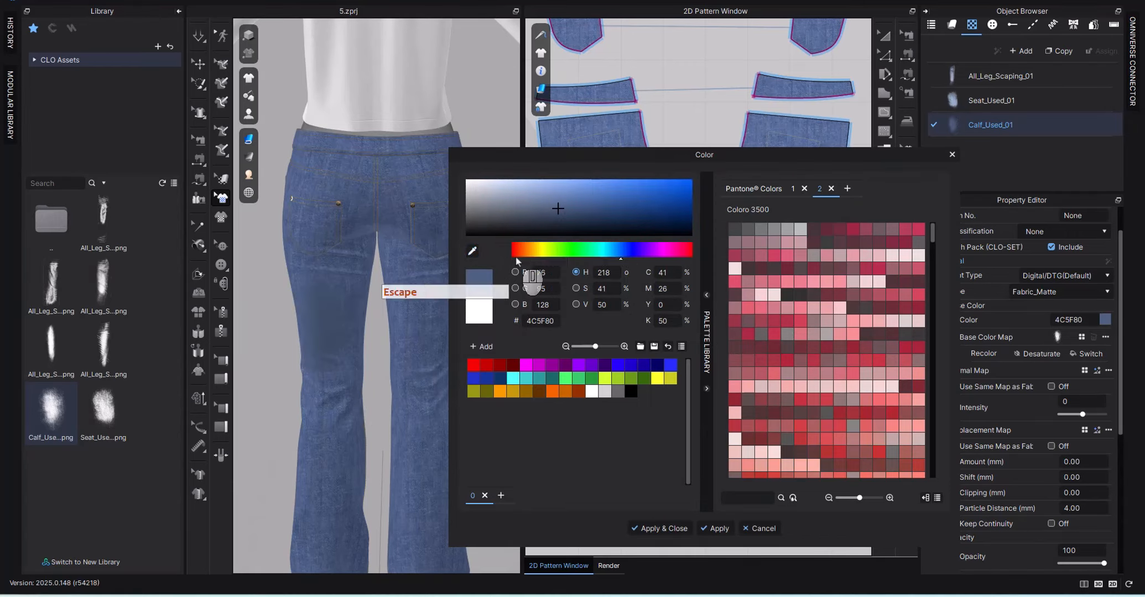
left_click(525, 197)
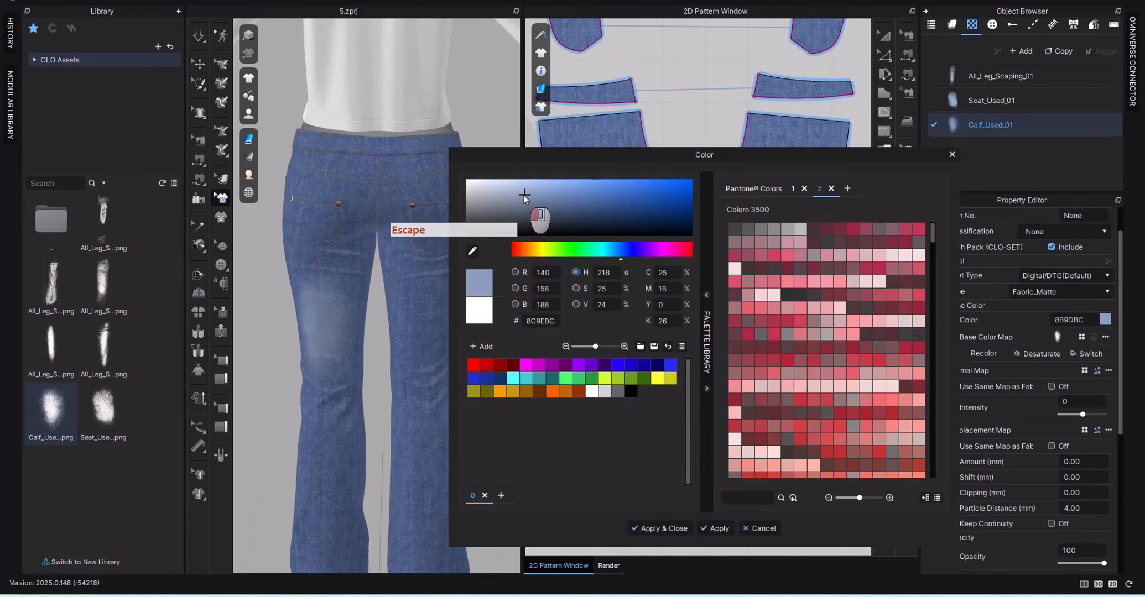
left_click_drag(524, 197, 511, 187)
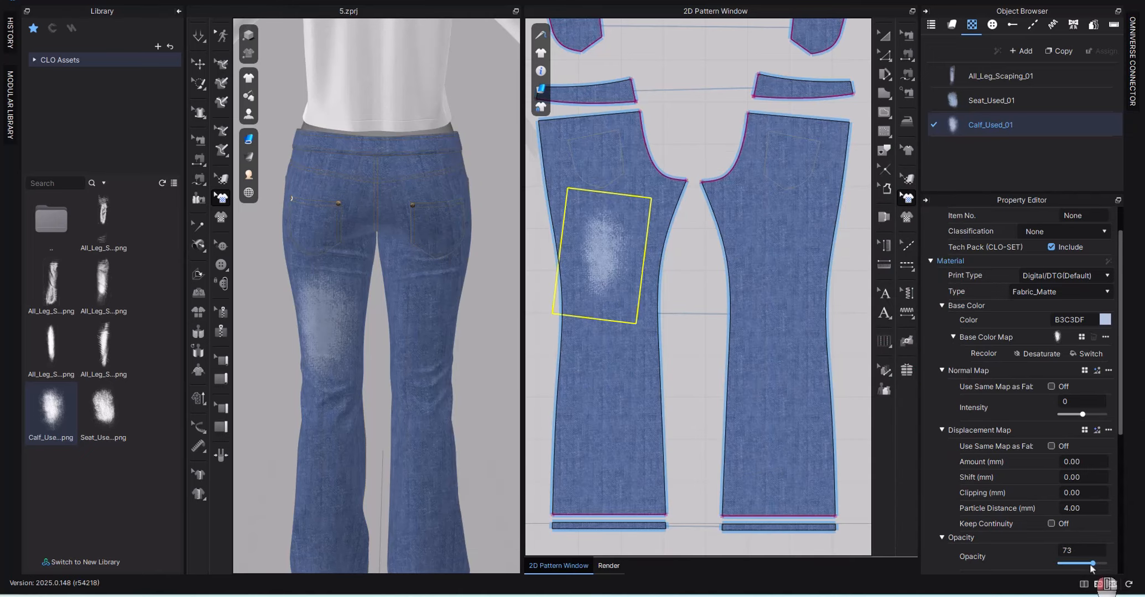
Copy the Calf_Used_01 graphic and paste it at the matching height on the right-hand back leg piece
left_click(598, 255)
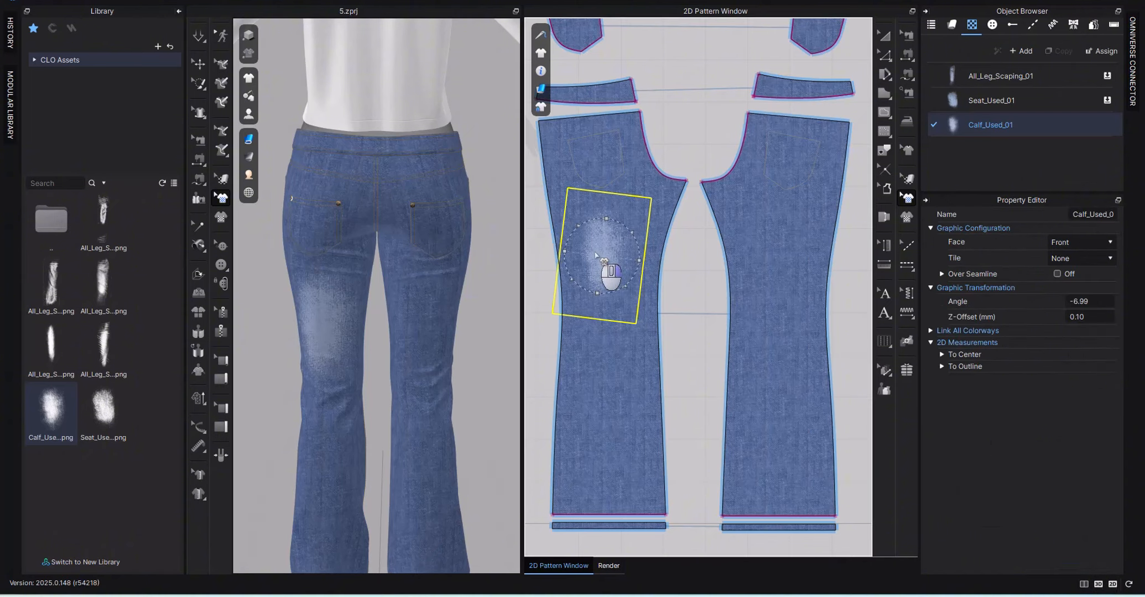
right_click(595, 253)
left_click(617, 272)
right_click(787, 259)
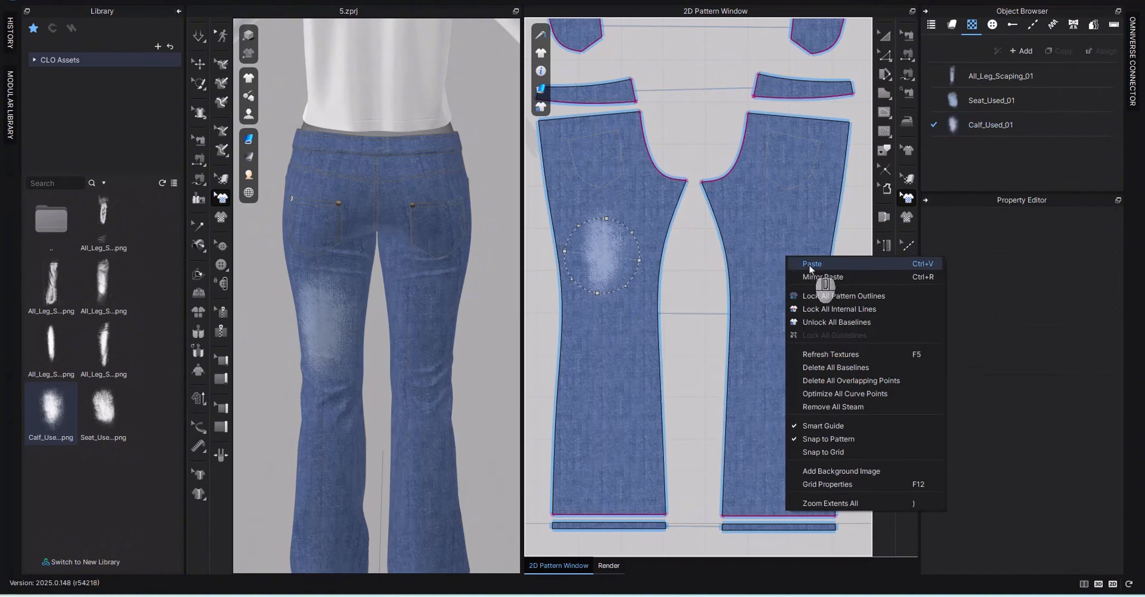
left_click(810, 265)
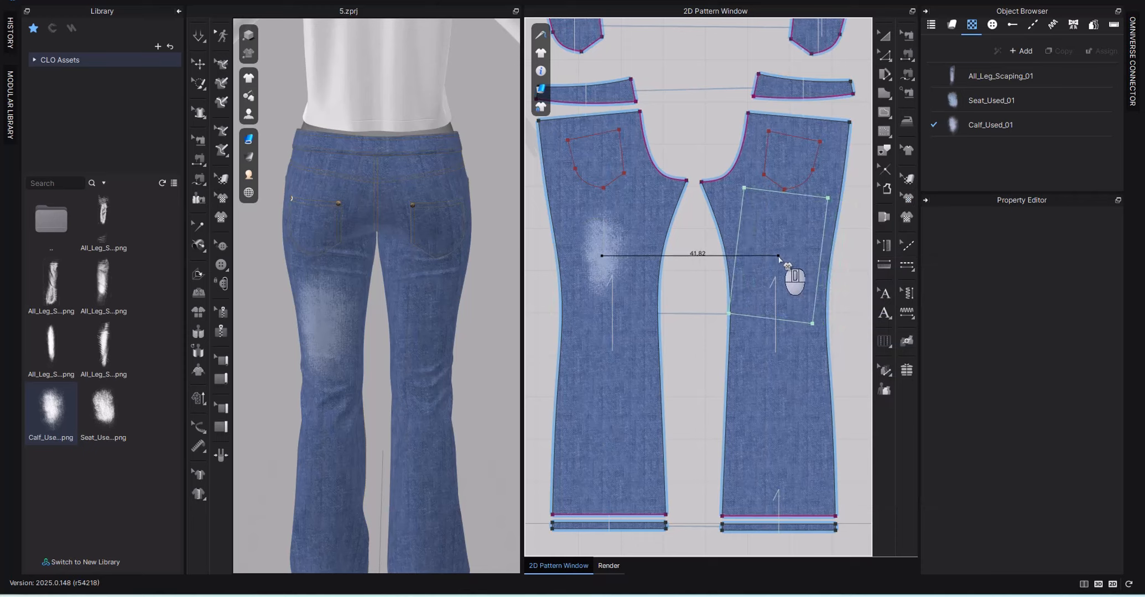
left_click(779, 258)
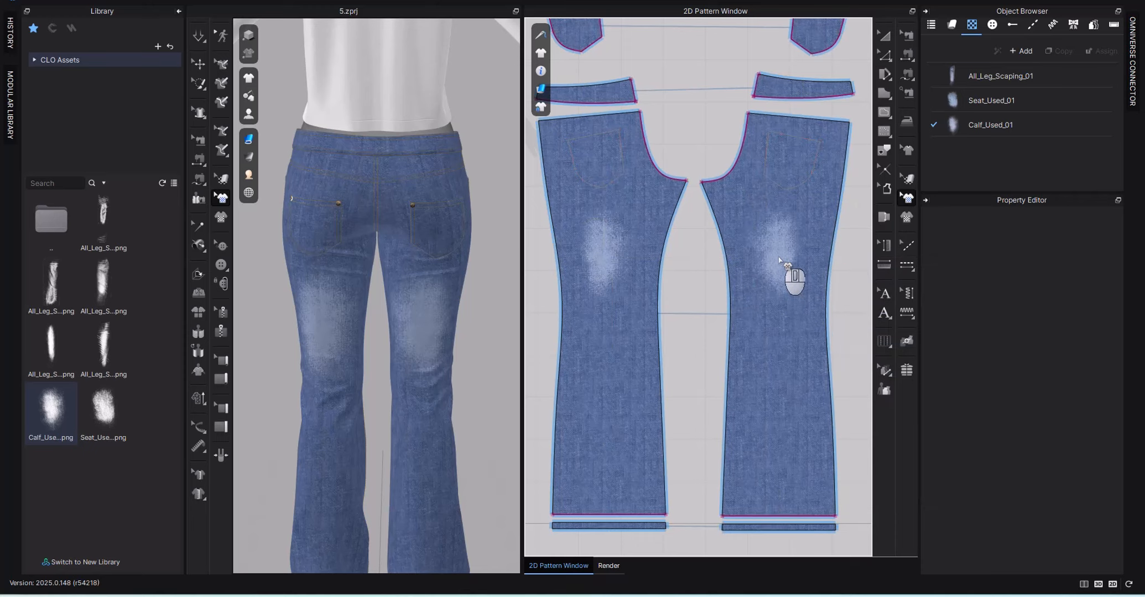
Lengthen the Calf_Used_01 graphics on both back leg pieces slightly and check the jeans from the front
left_click(779, 259)
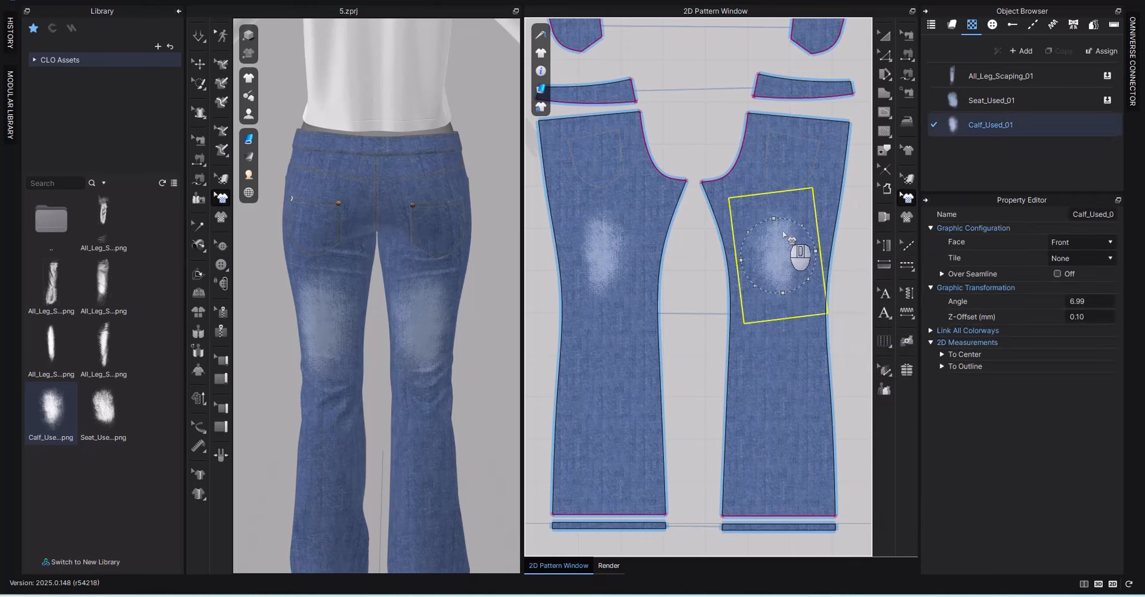
left_click_drag(774, 219, 773, 219)
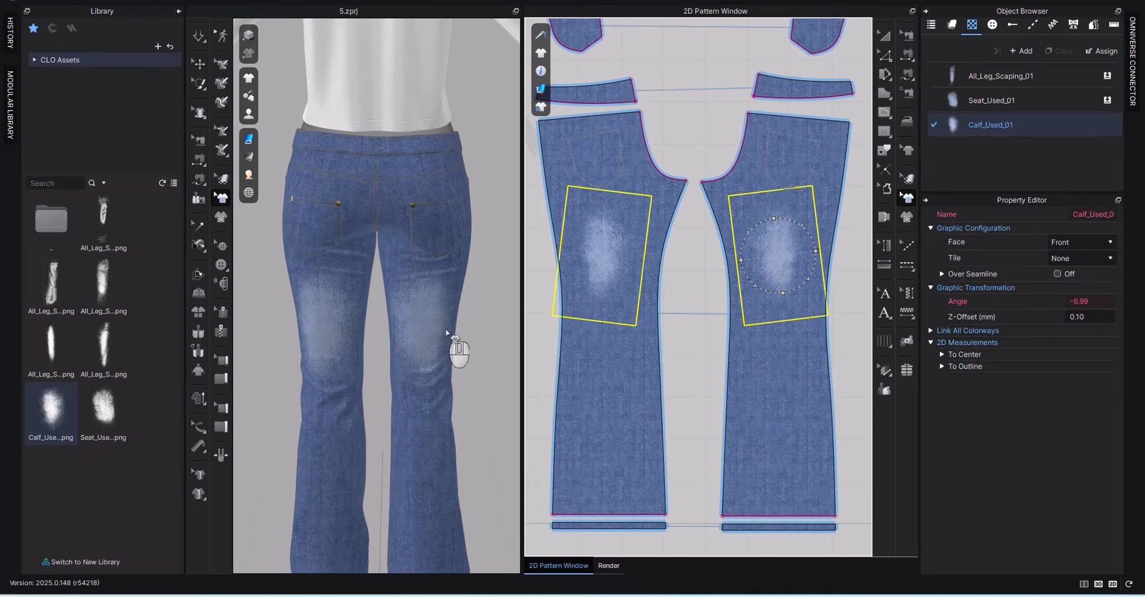
left_click(462, 338)
right_click_drag(462, 338, 748, 330)
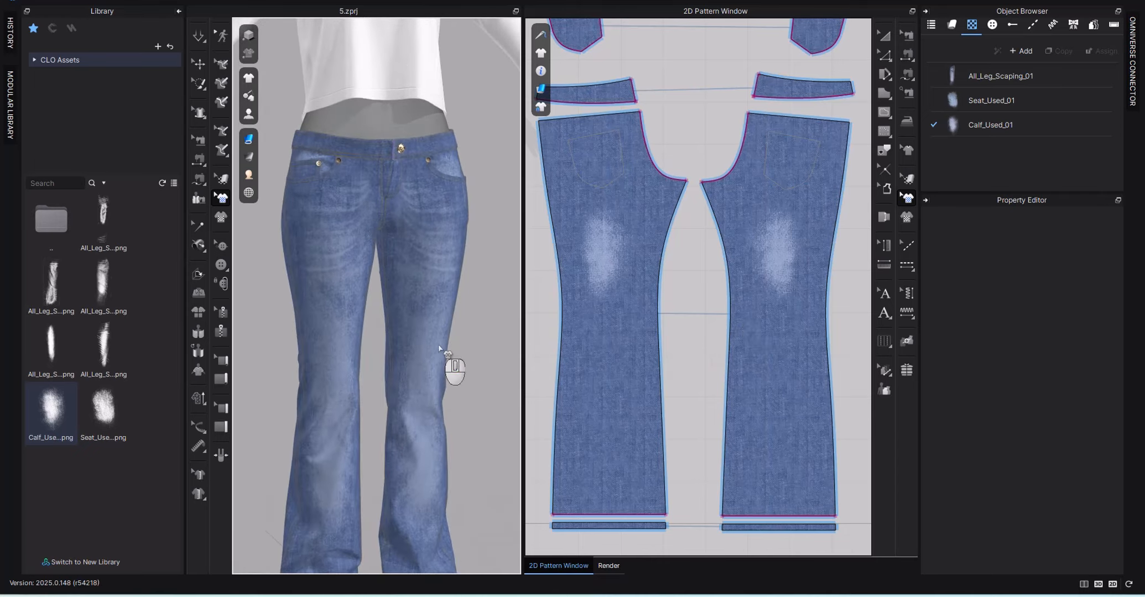
Compare the faded wash with the reference photo s-l1200.jpg and examine the jeans' outer side seam in 3D
scroll(465, 315, "up", 3)
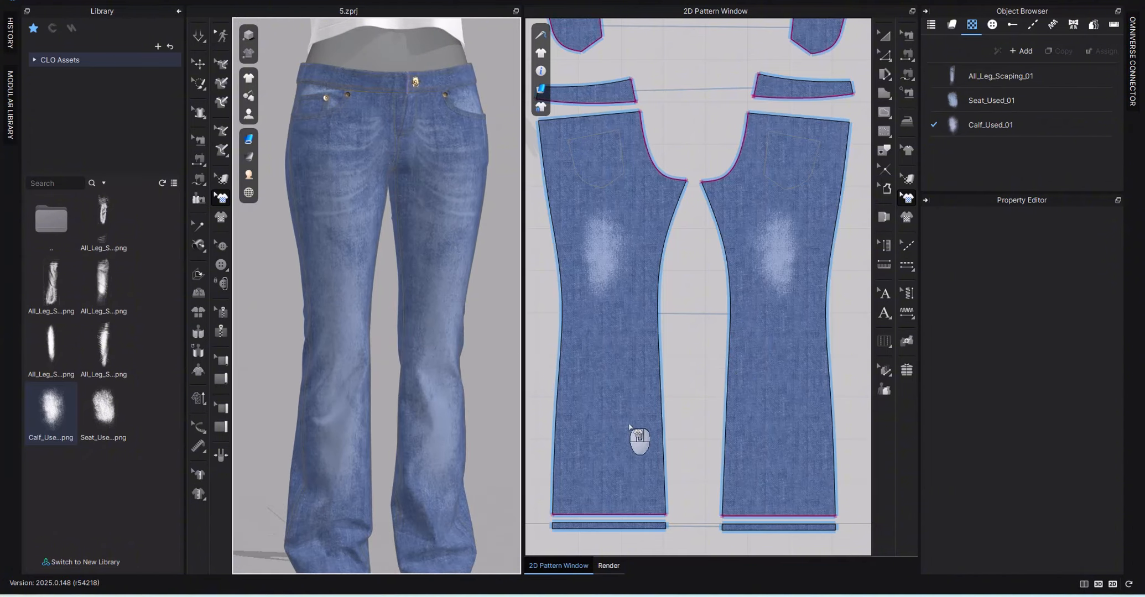
left_click(640, 595)
scroll(778, 253, "up", 3)
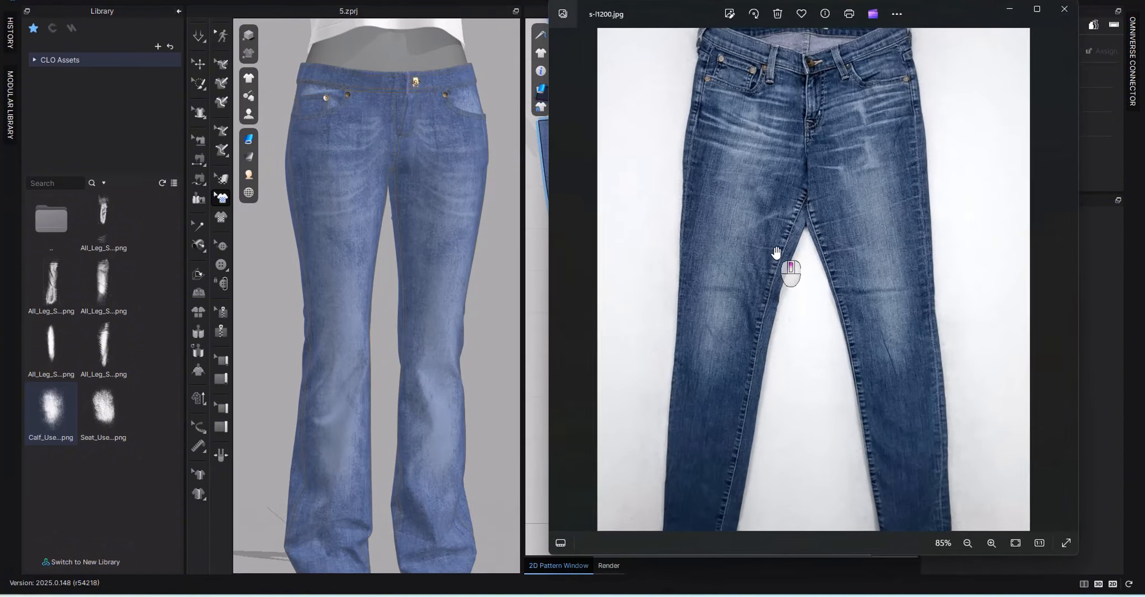
scroll(776, 253, "up", 3)
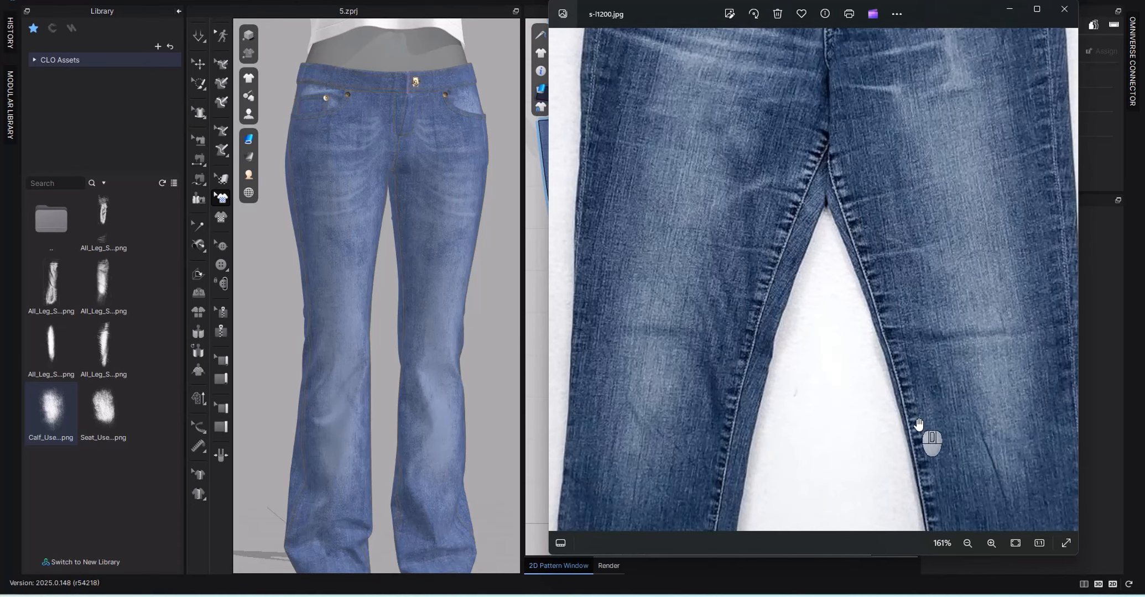
left_click(1010, 15)
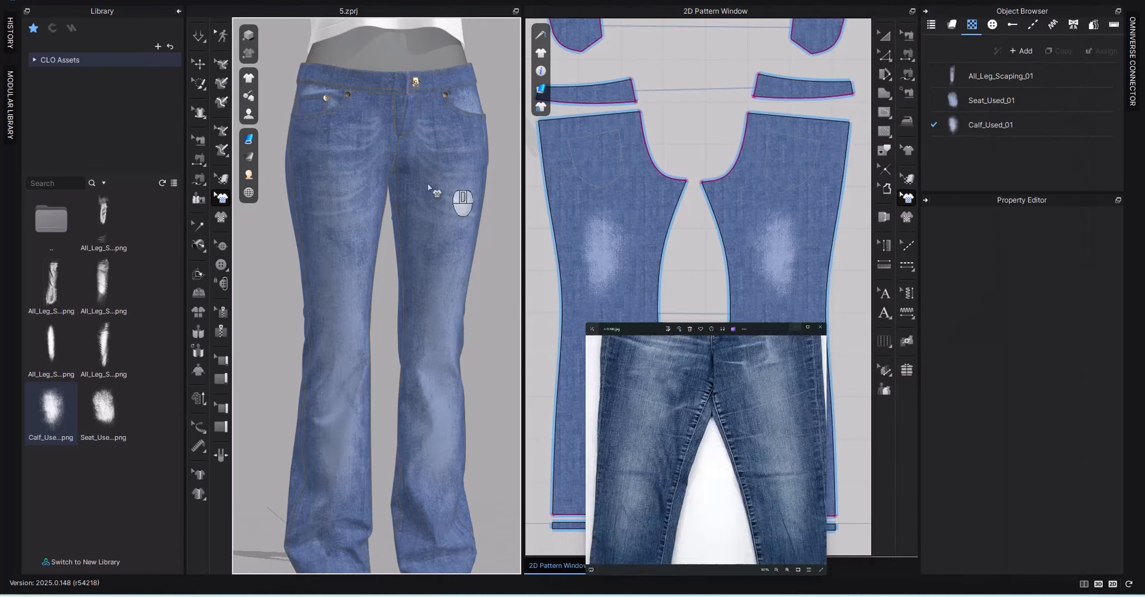
scroll(387, 238, "up", 4)
right_click_drag(407, 261, 488, 281)
middle_click_drag(381, 230, 382, 324)
scroll(380, 318, "up", 3)
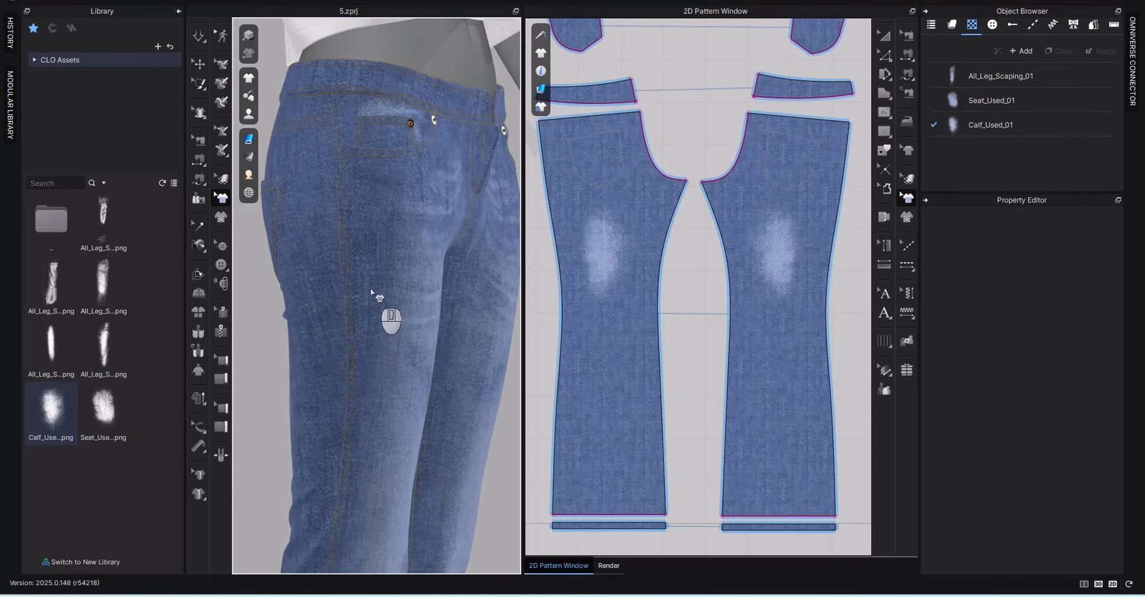
right_click_drag(372, 295, 387, 295)
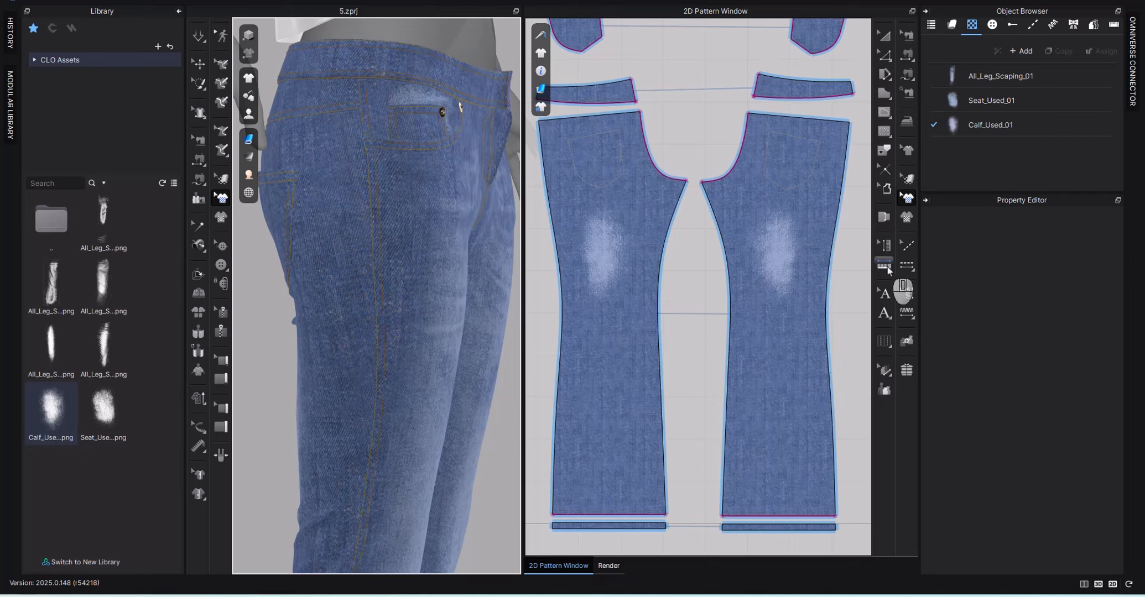
Apply Default Puckering with Segment Puckering along the outer side edge of the left-hand front leg piece and check the seam in 3D
left_click(908, 314)
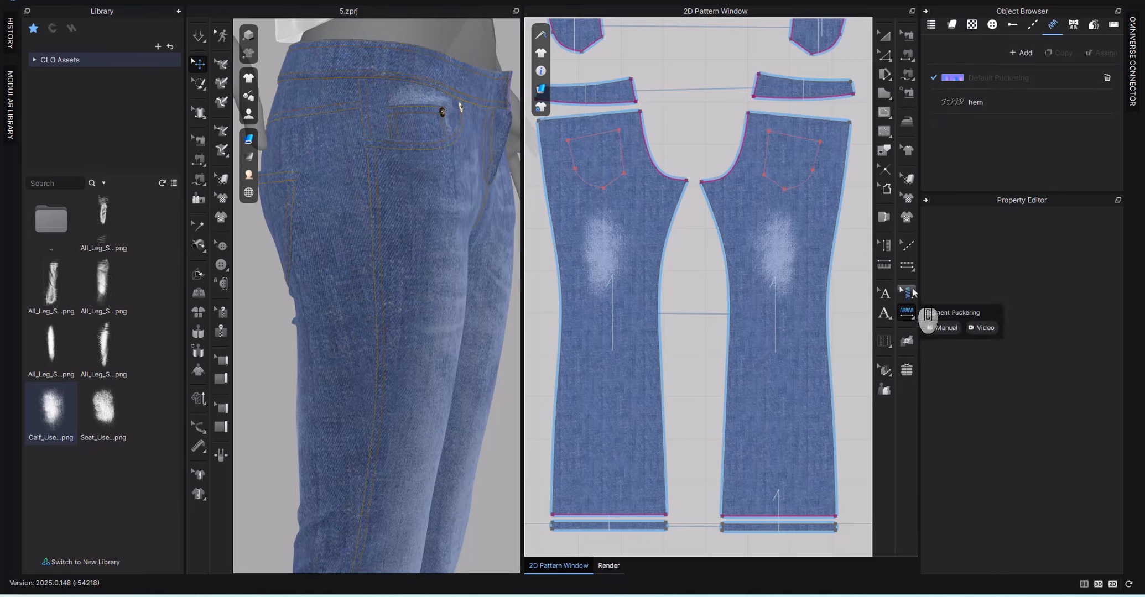
left_click(977, 78)
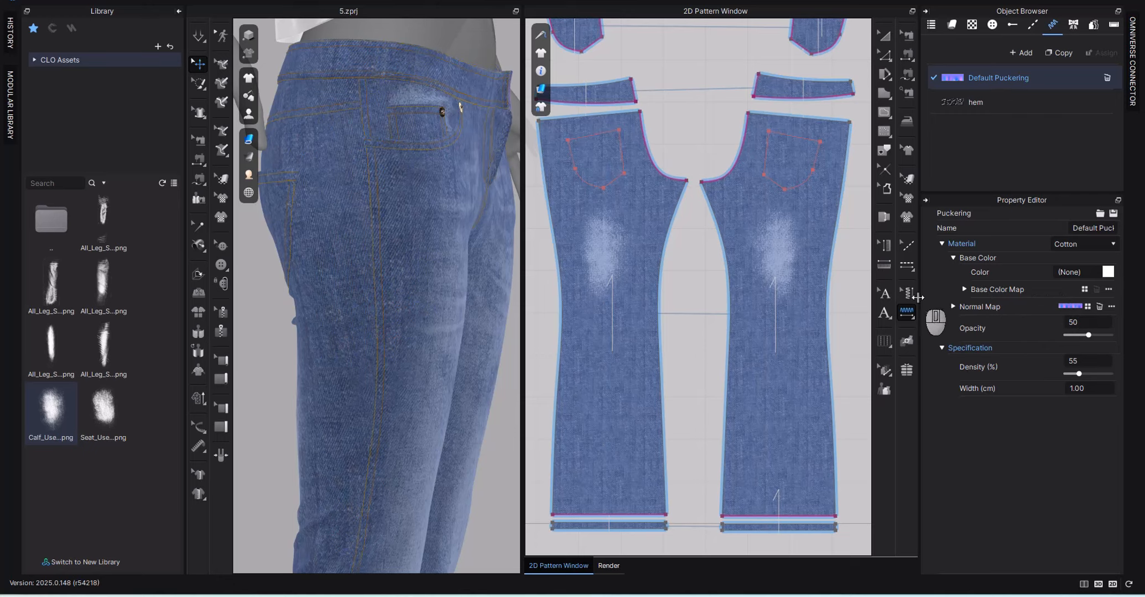
left_click(910, 313)
middle_click_drag(642, 303, 885, 301)
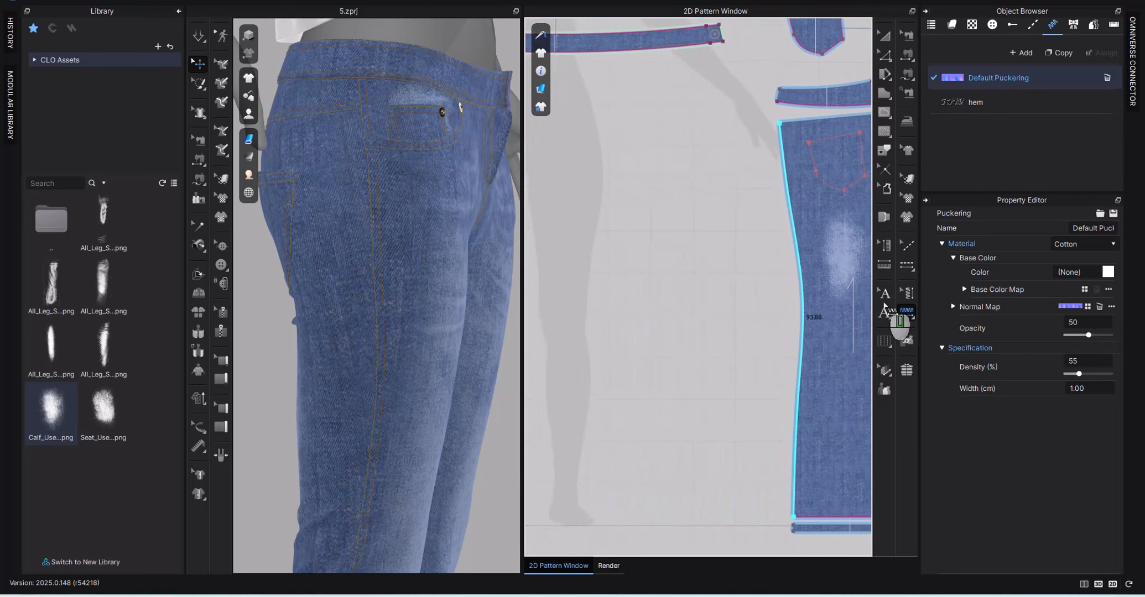
middle_click_drag(687, 342, 918, 376)
middle_click_drag(685, 396, 857, 334)
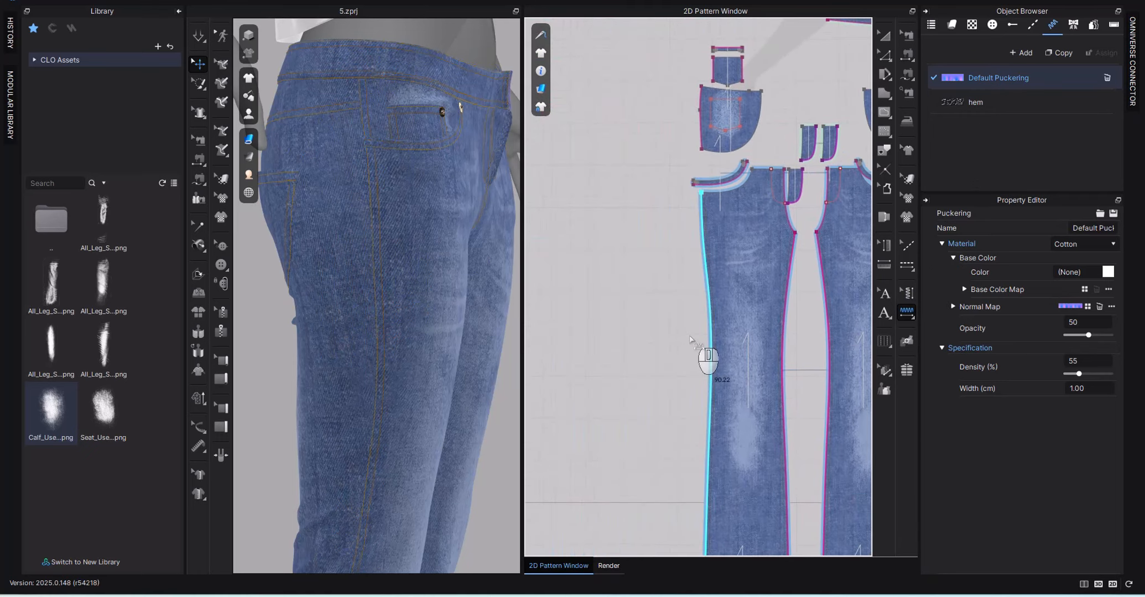
scroll(717, 339, "up", 3)
scroll(716, 339, "up", 2)
middle_click_drag(717, 339, 657, 341)
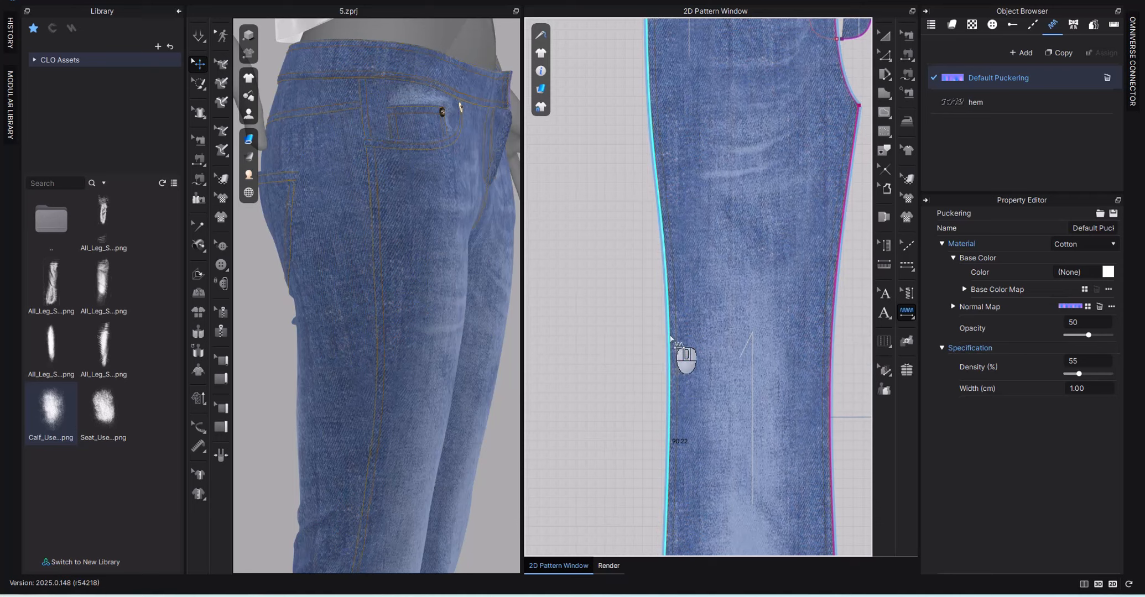
left_click(671, 338)
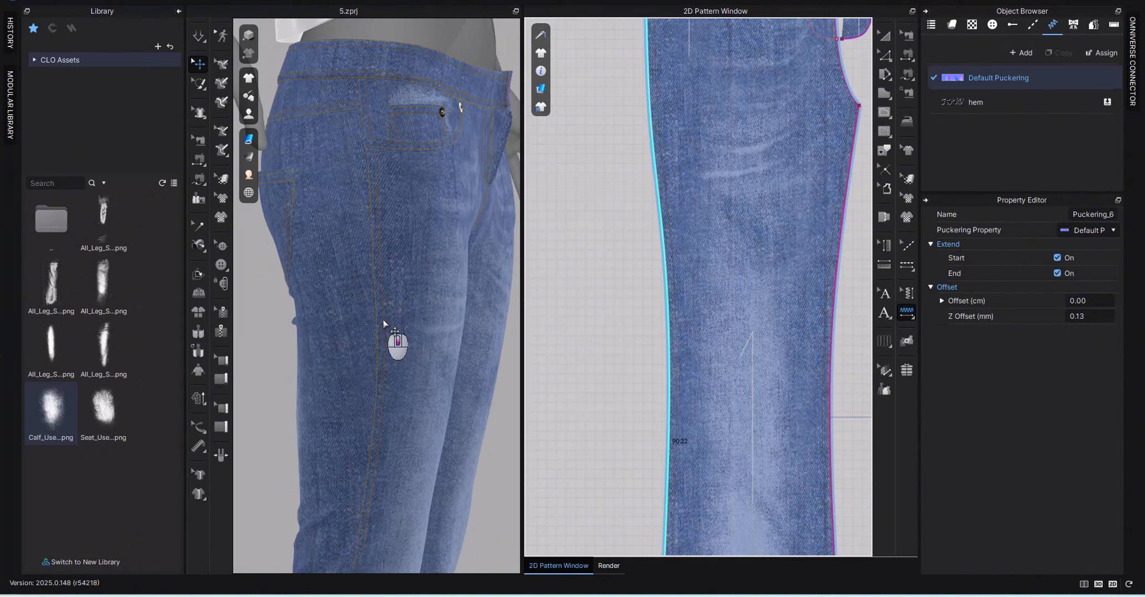
scroll(384, 324, "up", 5)
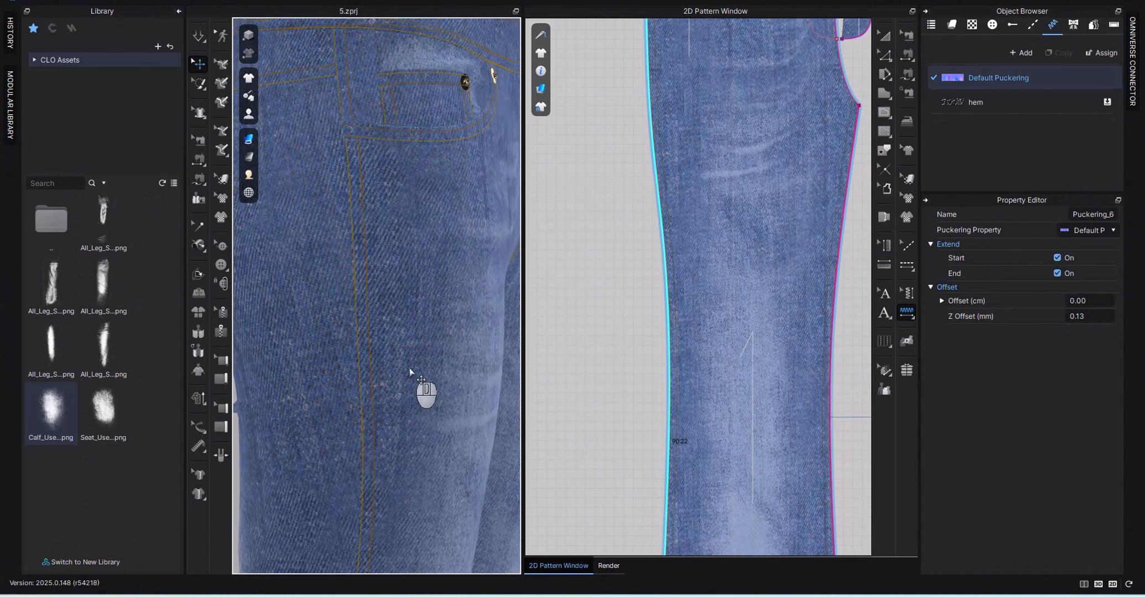
scroll(414, 365, "down", 3)
scroll(642, 327, "down", 3)
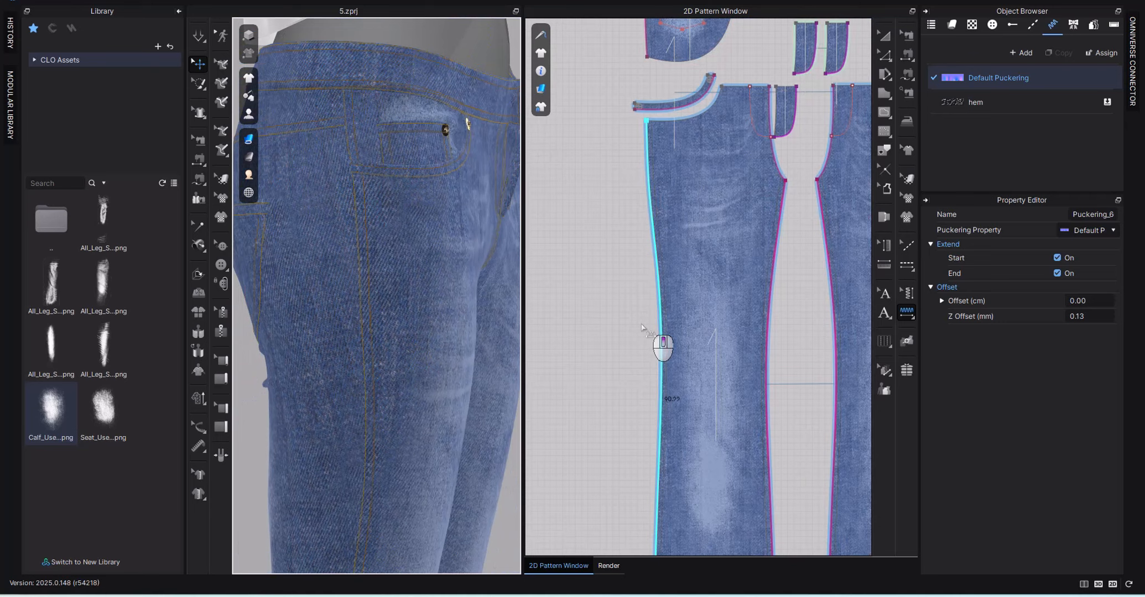
Raise the Default Puckering density to 200% and inspect the side seam up close
left_click(978, 86)
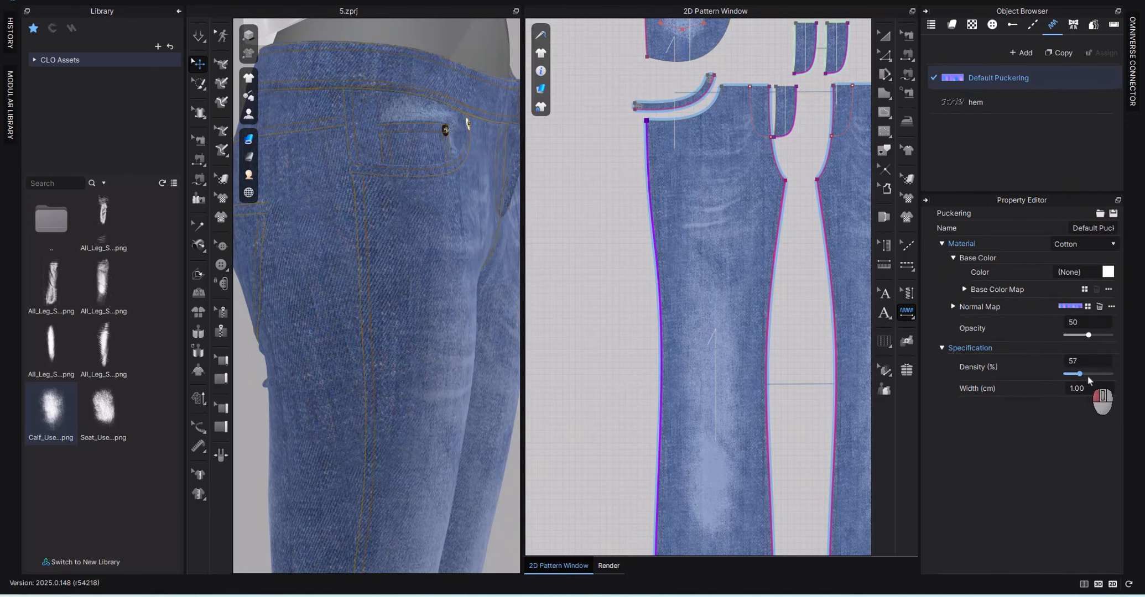
left_click_drag(1088, 381, 1112, 378)
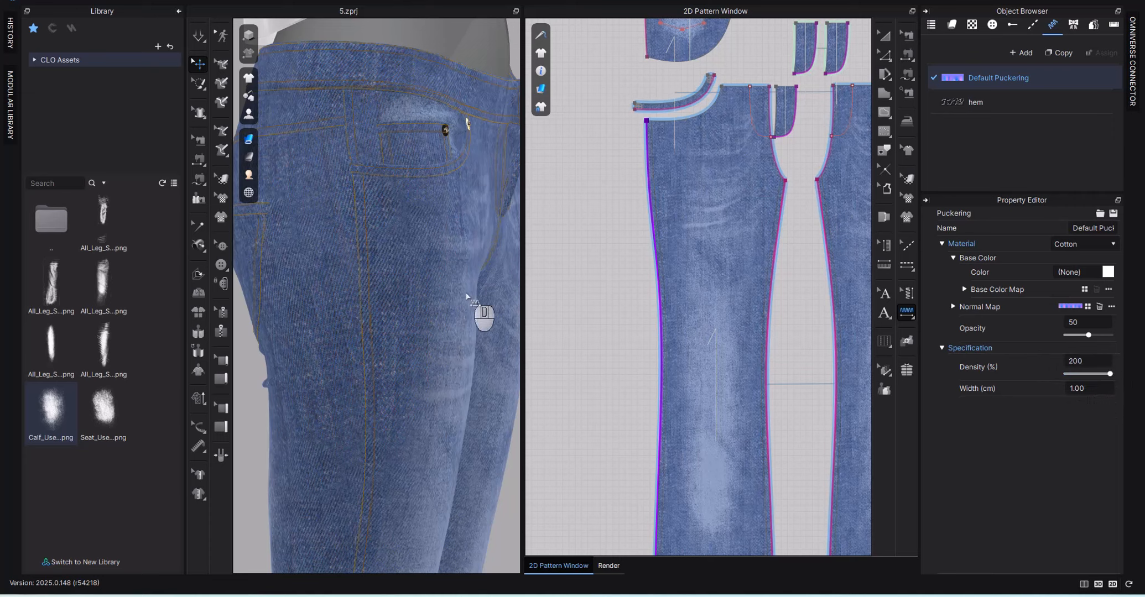
scroll(387, 279, "up", 10)
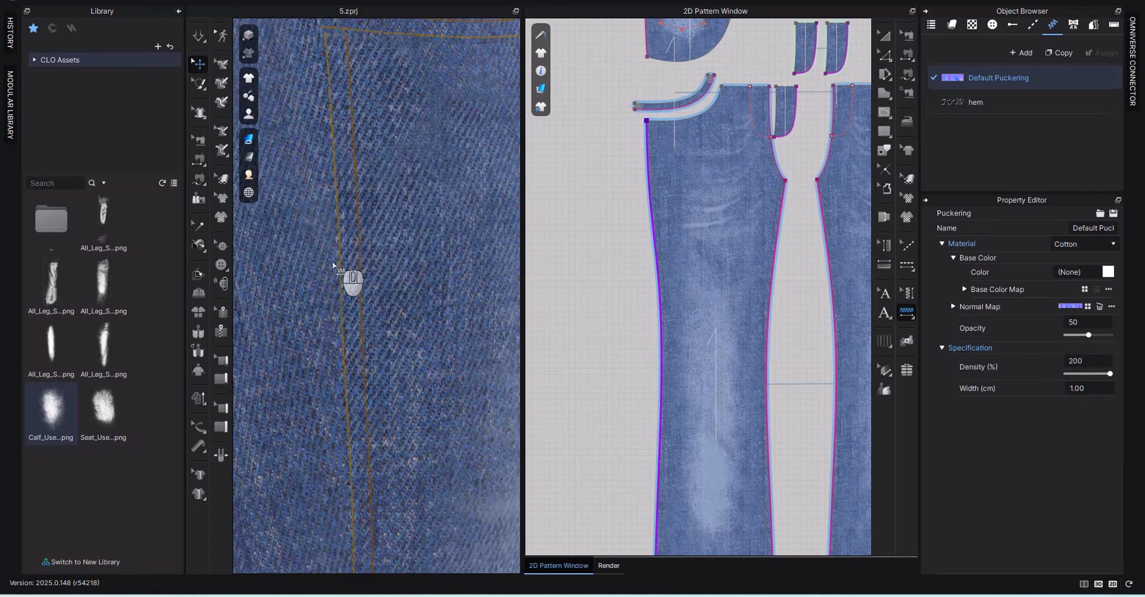
Load the Bottom Hem-Twill Tex image from the Desktop as the Default Puckering's base color map
left_click(1085, 291)
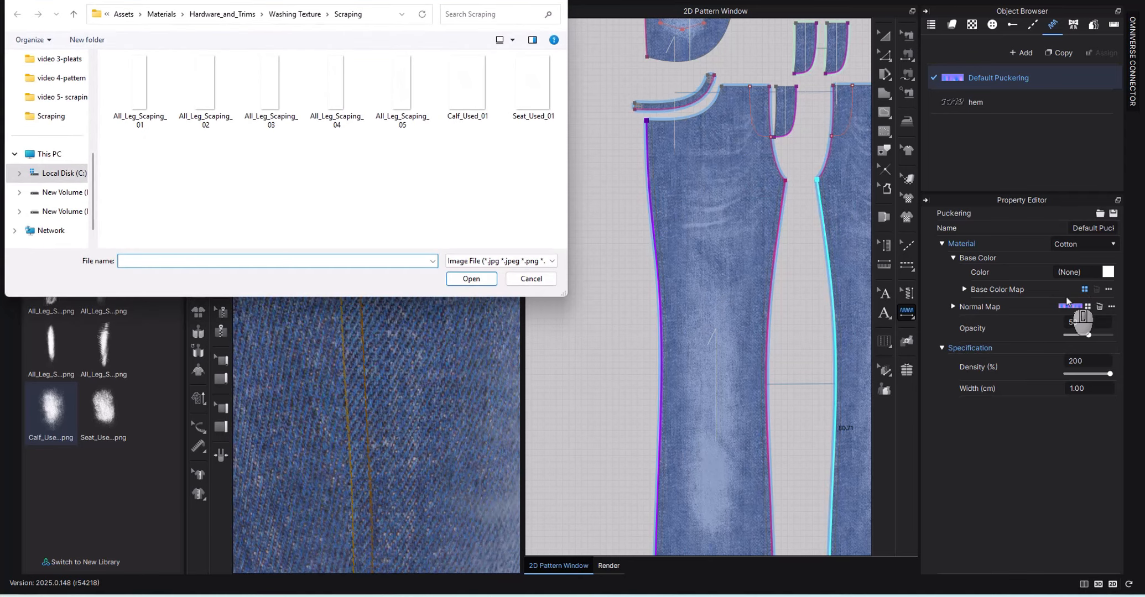
scroll(55, 115, "up", 4)
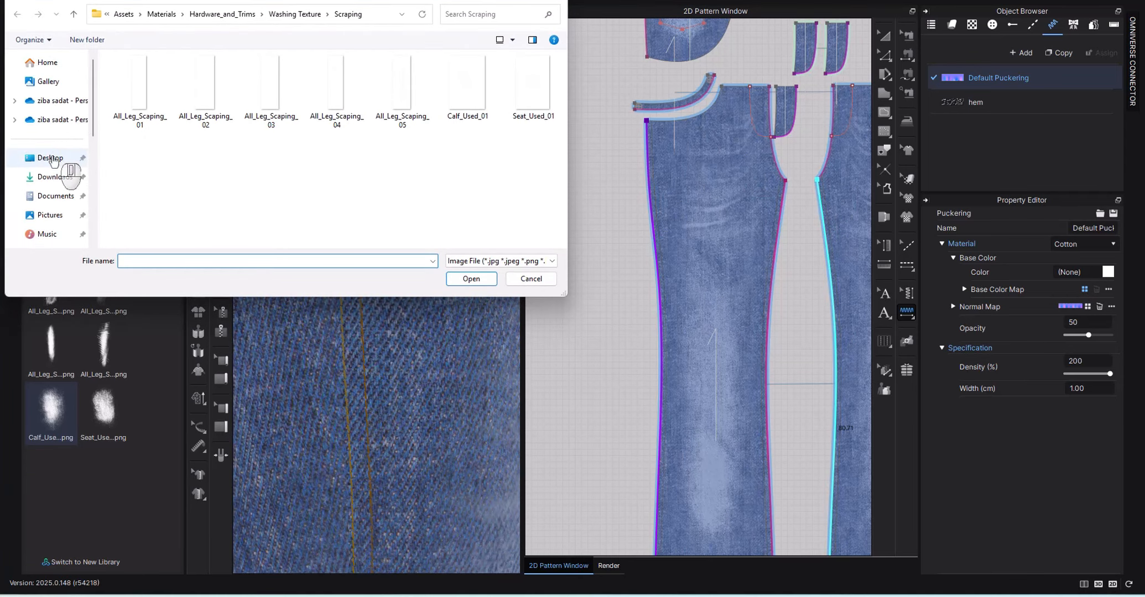
left_click(51, 158)
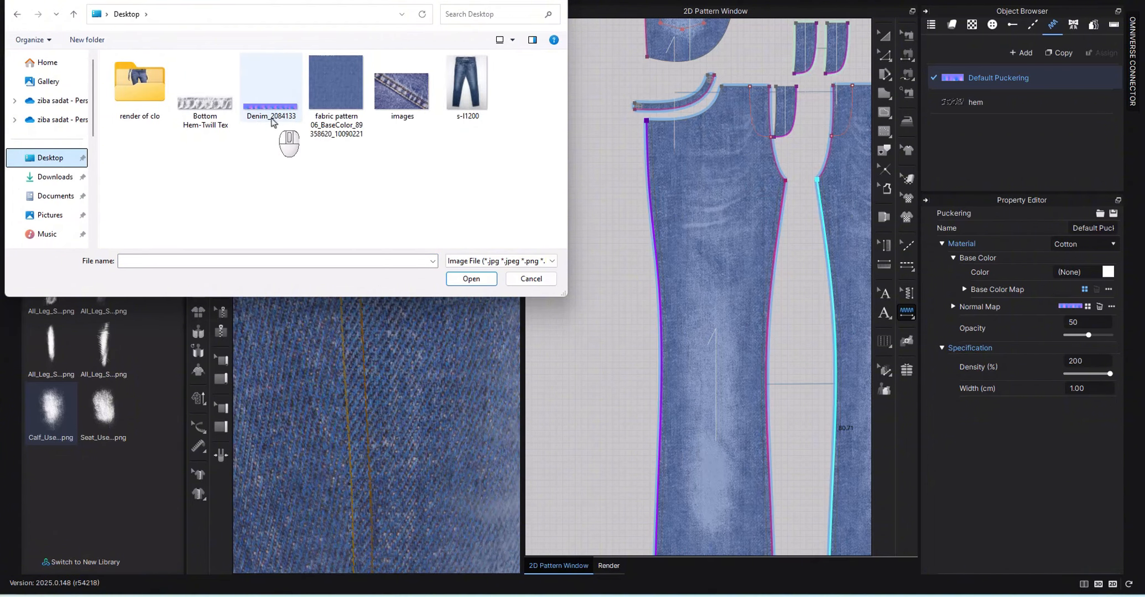
left_click(201, 113)
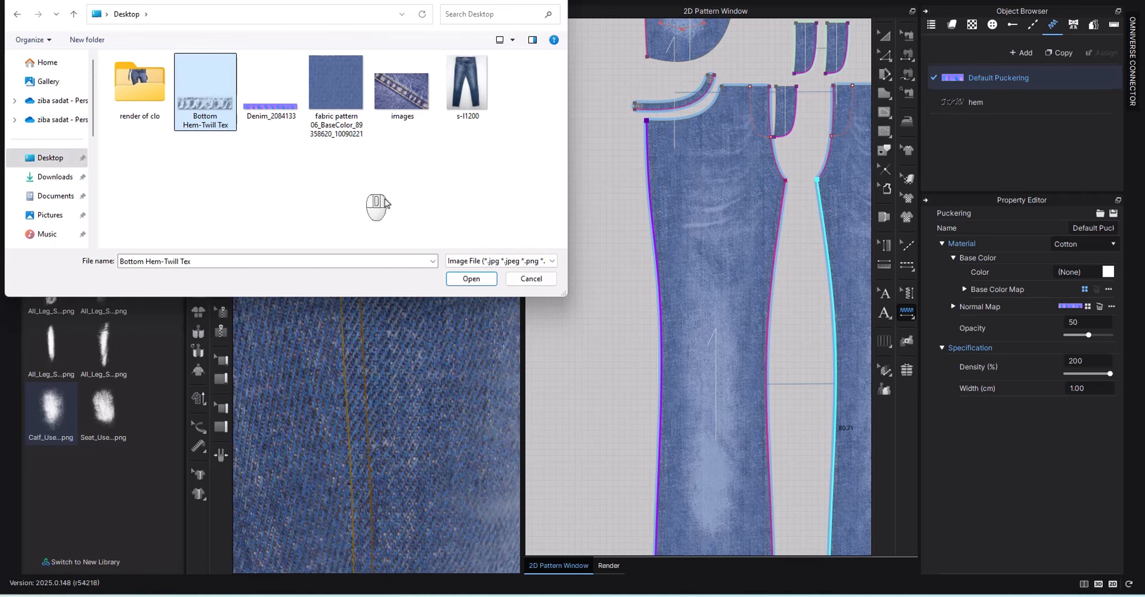
left_click(470, 279)
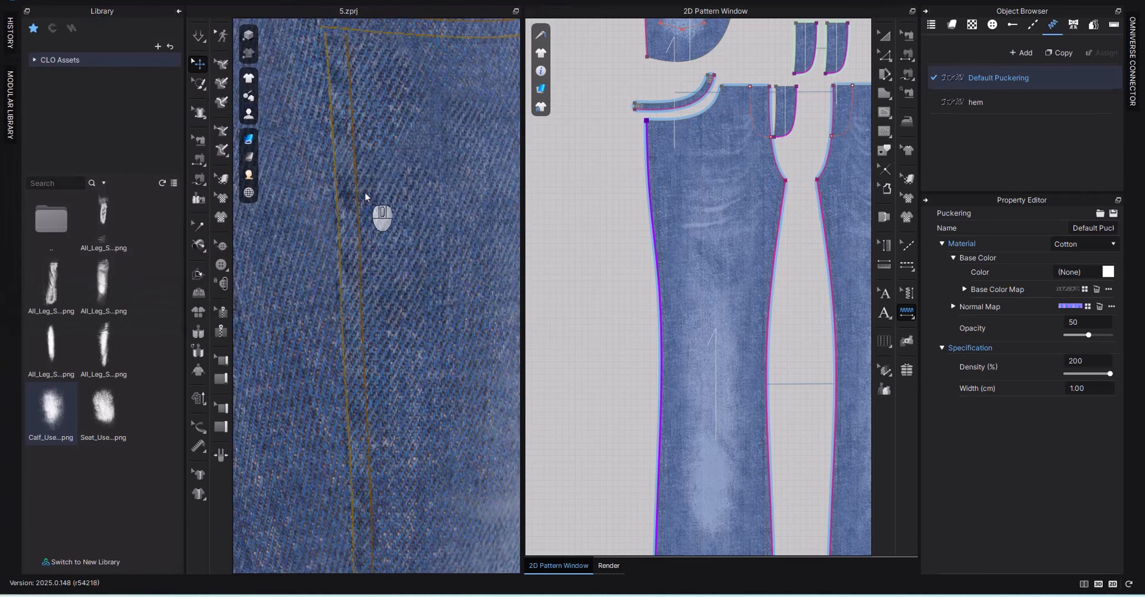
scroll(364, 235, "down", 5)
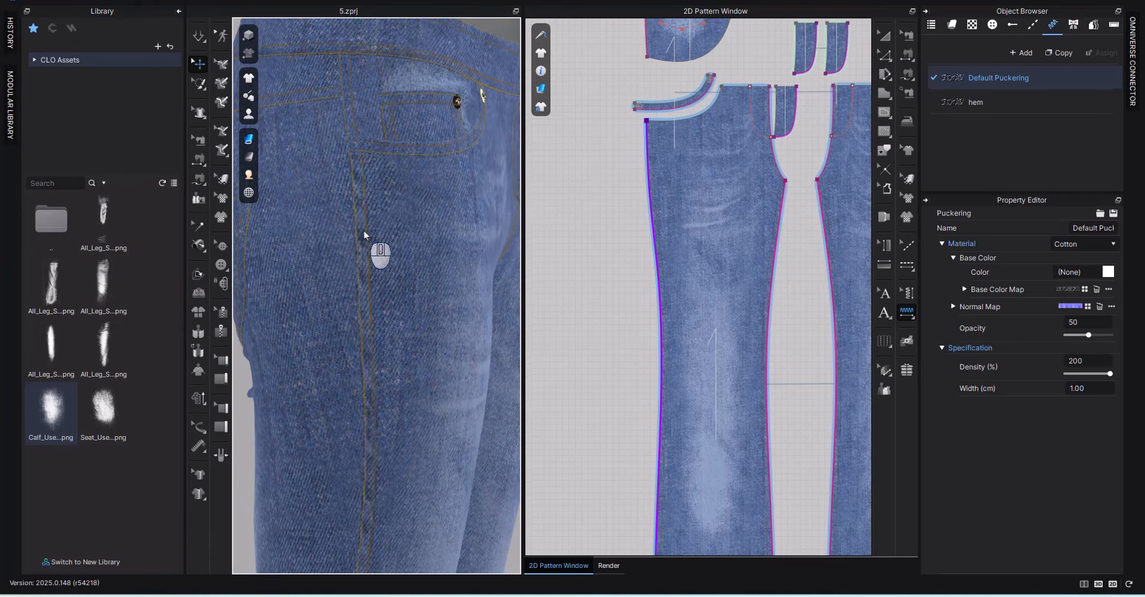
scroll(366, 239, "down", 5)
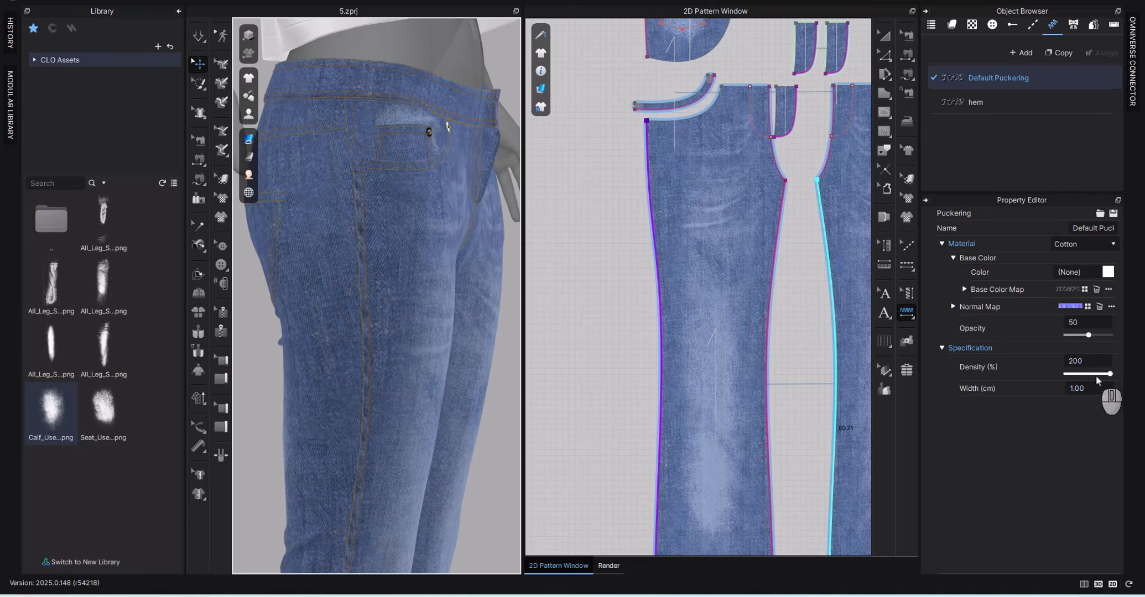
Set the Default Puckering to 49 opacity, 120% density and 2.00 cm width, and check the side seam in 3D
left_click_drag(1112, 377, 1093, 374)
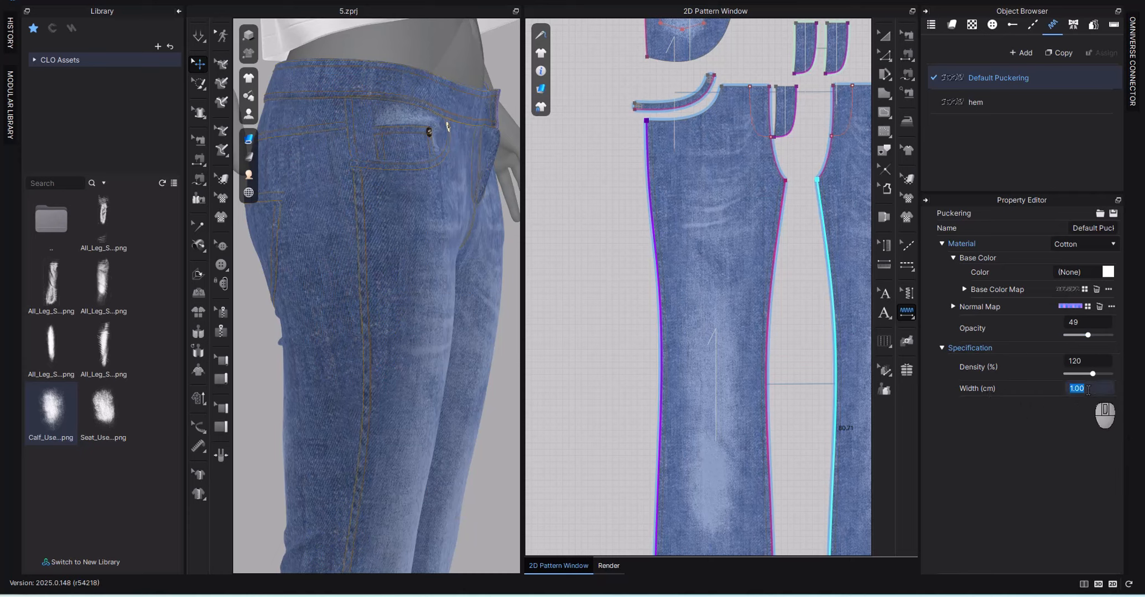
key("Return")
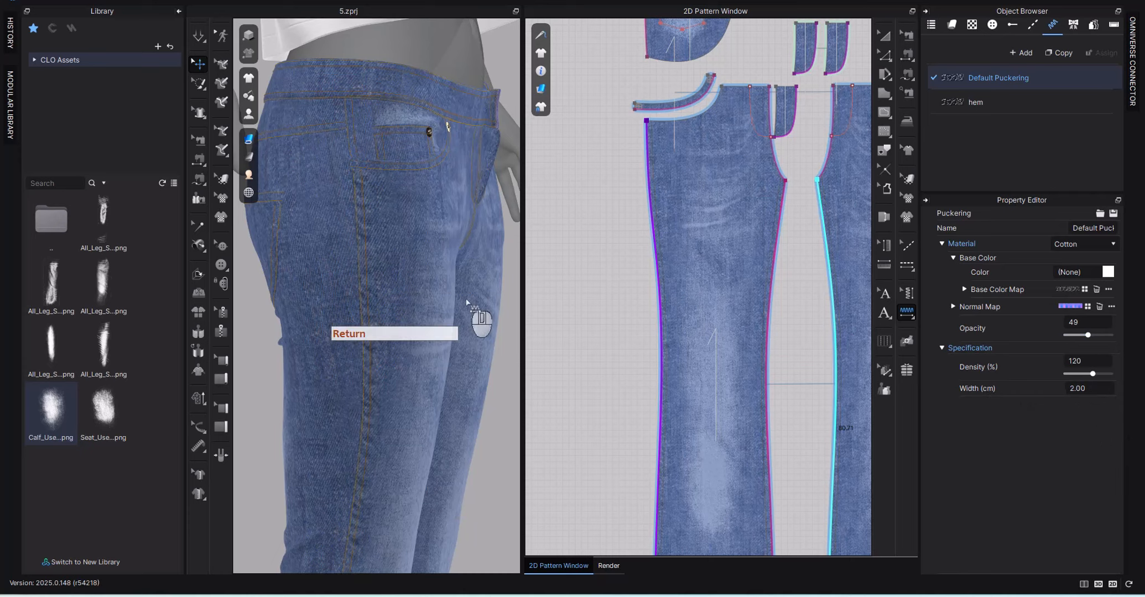
scroll(410, 306, "up", 2)
scroll(410, 304, "down", 1)
right_click_drag(401, 304, 419, 196)
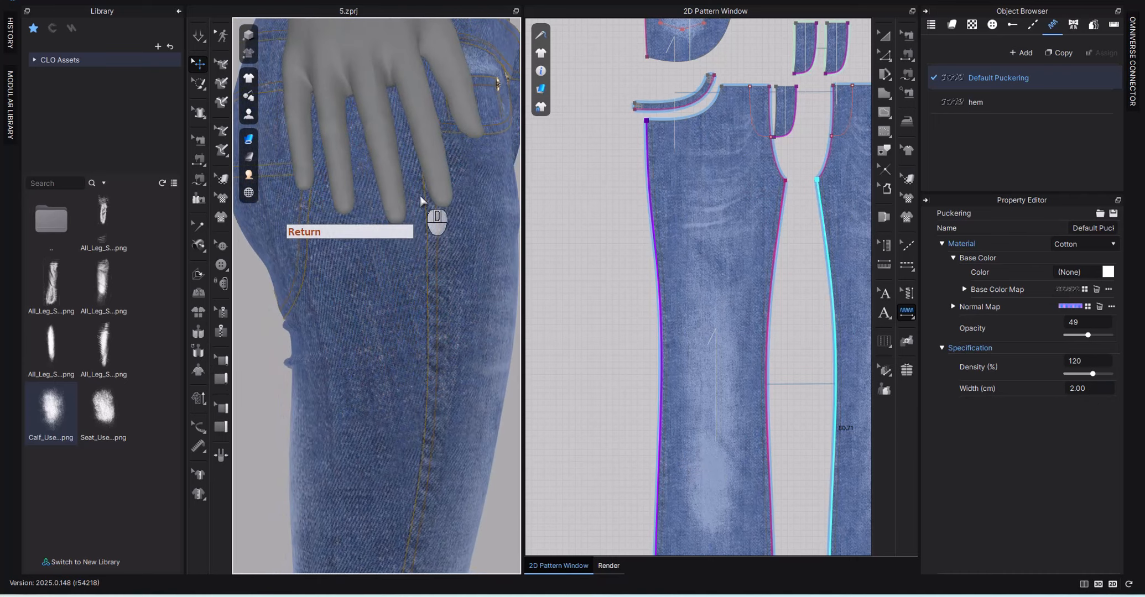
right_click_drag(399, 277, 387, 203)
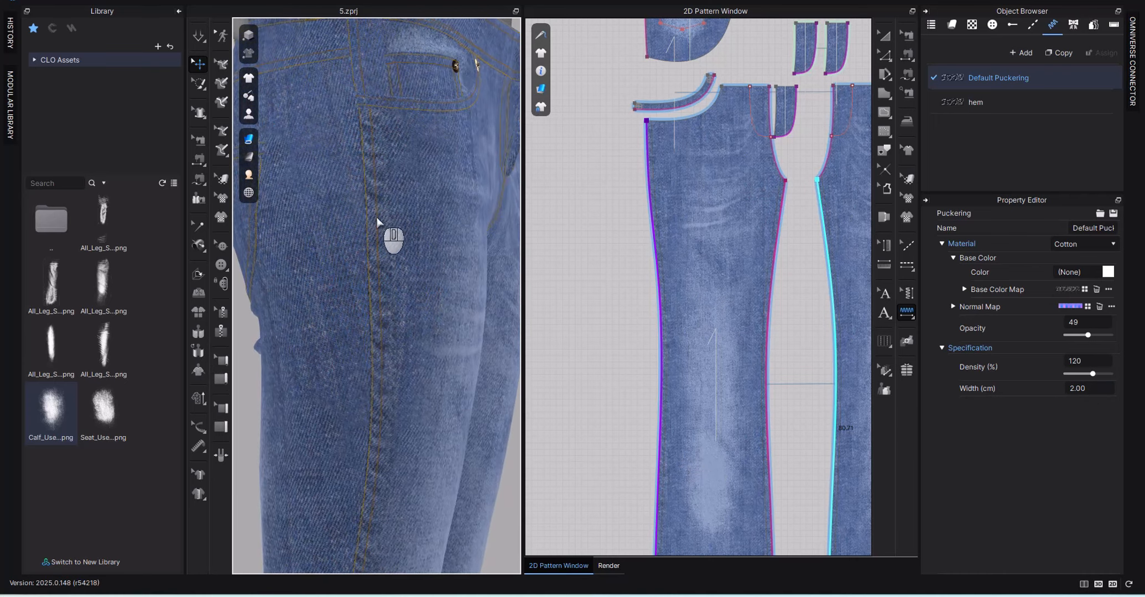
Reduce the Default Puckering width to 1.5 cm and check the side seam and front pocket in 3D
left_click(1094, 389)
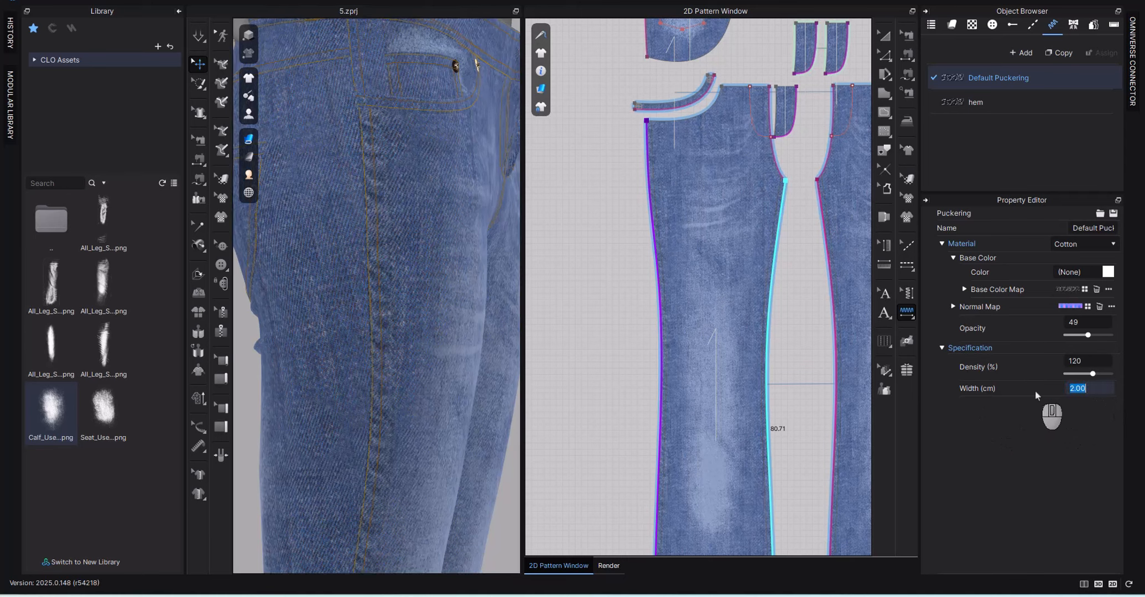
type("1.5")
key("Return")
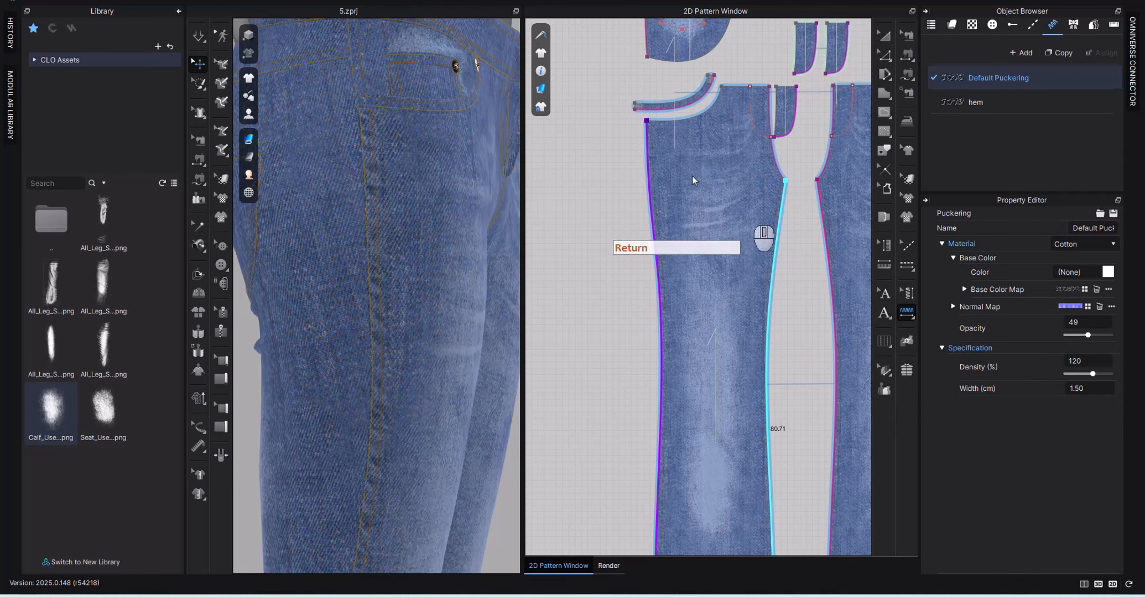
middle_click_drag(446, 299, 412, 212)
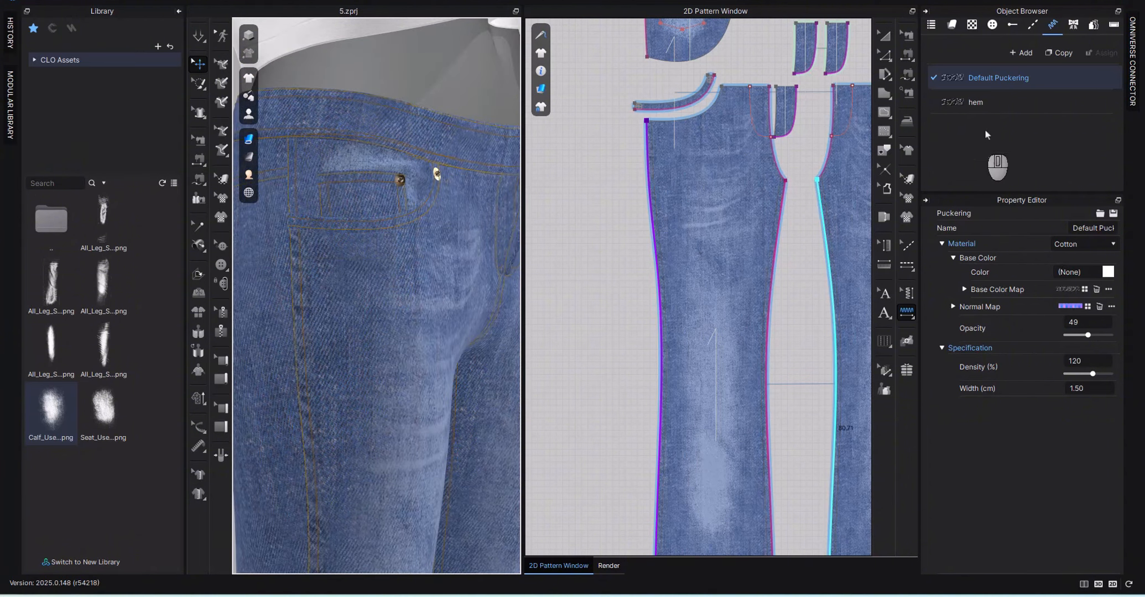
Duplicate the Default Puckering style and set the copy's width to 1 cm
left_click(1058, 53)
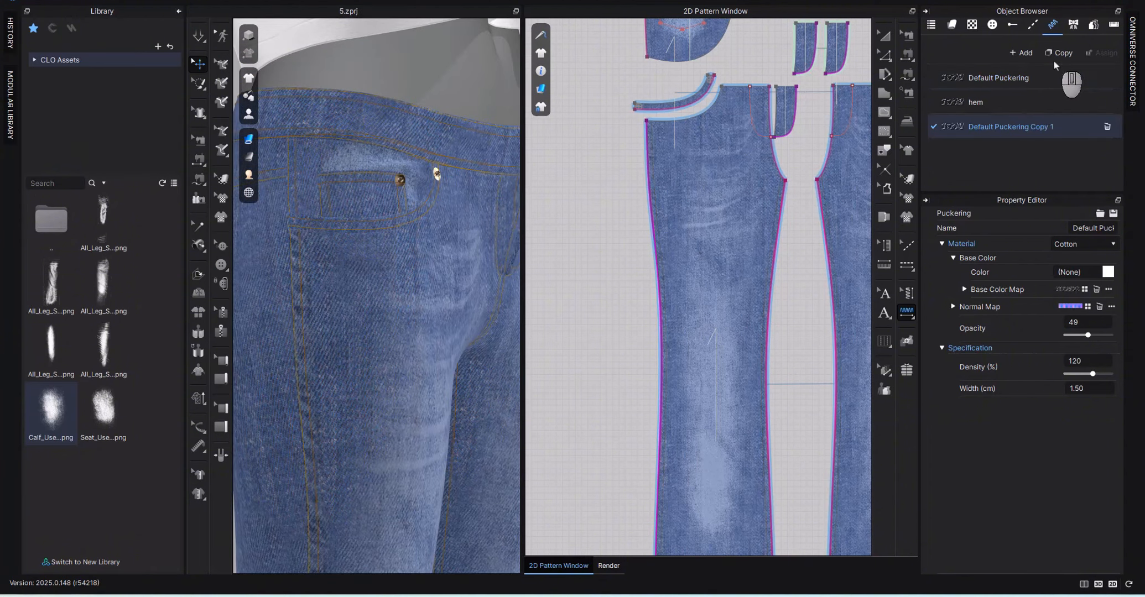
left_click(1092, 389)
type("1")
key("Return")
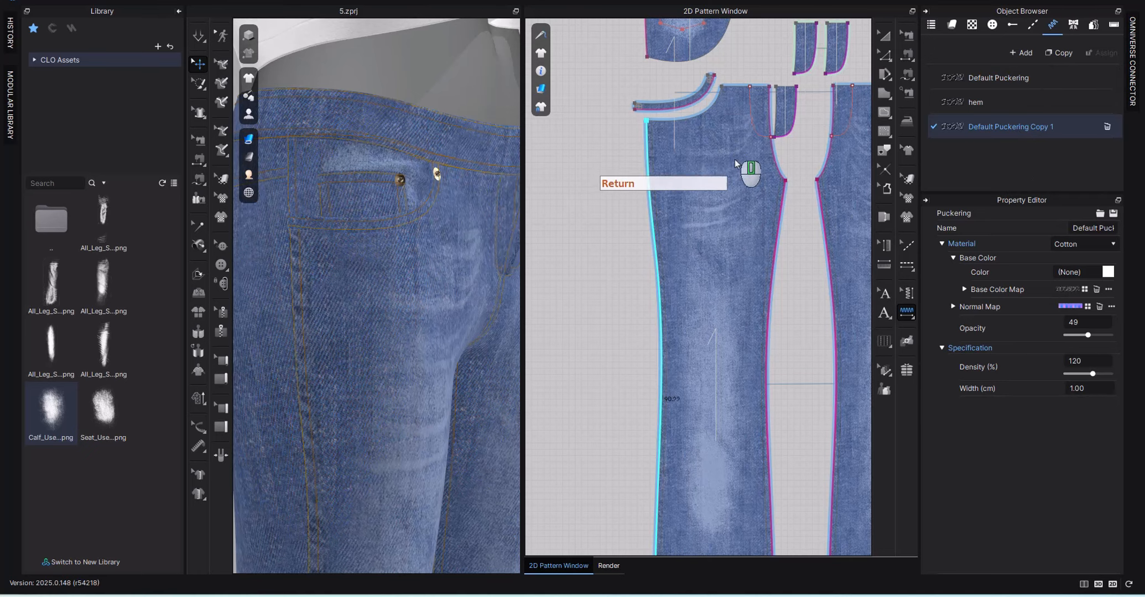
Apply Default Puckering Copy 1 to the upper curved edge of the narrow pocket-opening strip above the left-hand front leg piece
middle_click_drag(738, 150, 758, 256)
scroll(694, 193, "down", 4)
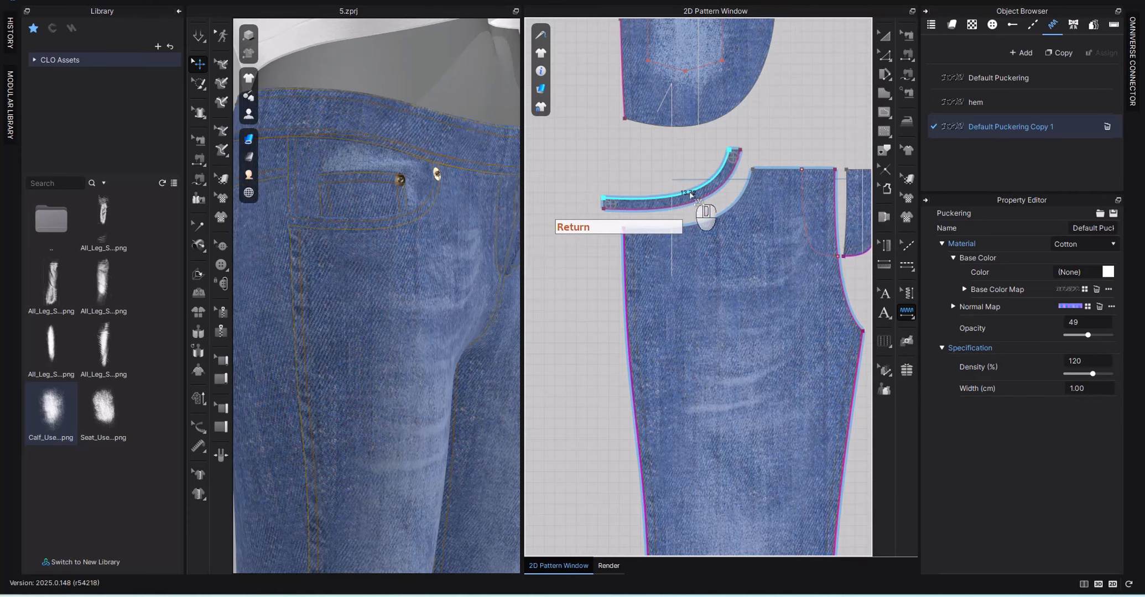
left_click(692, 194)
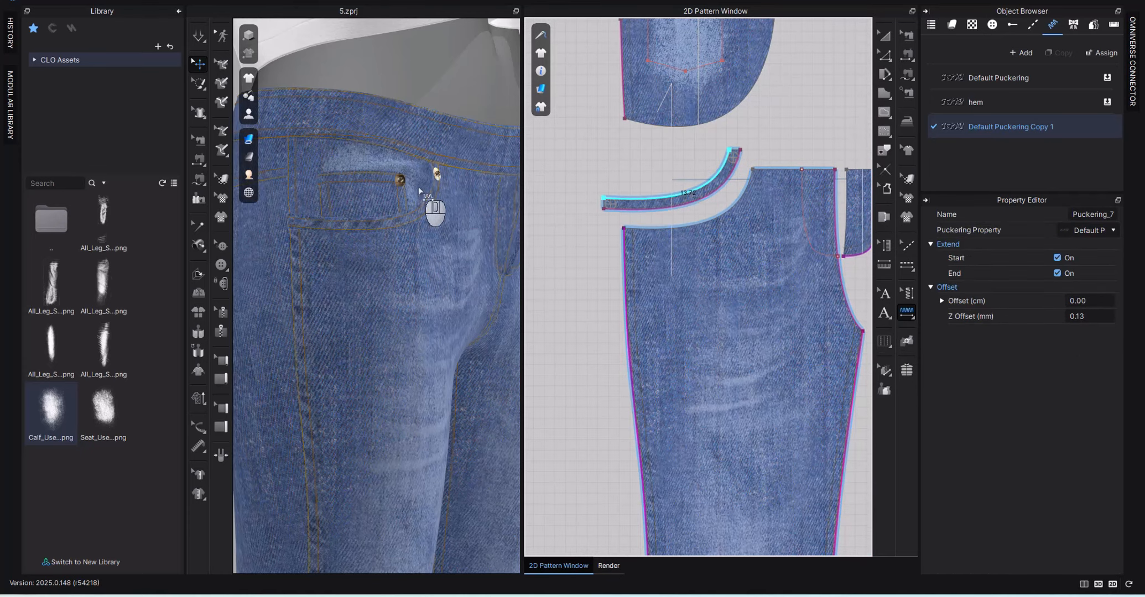
Apply Default Puckering Copy 1 to the top edge of the coin-pocket strip and the upper straight side edge of the faded pocket piece beneath
scroll(723, 221, "down", 3)
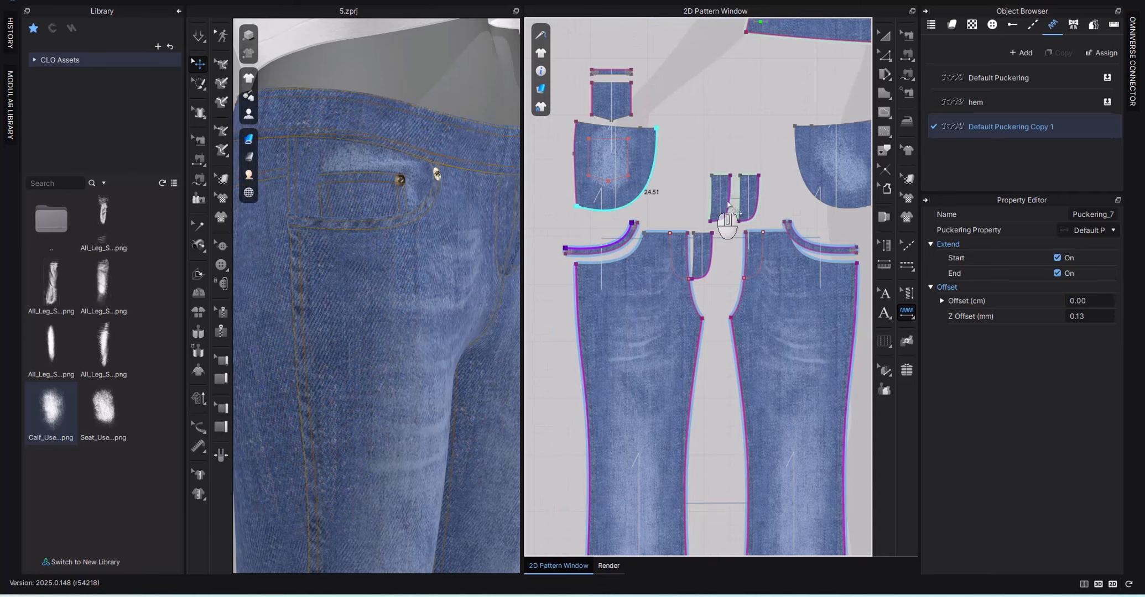
scroll(714, 211, "up", 4)
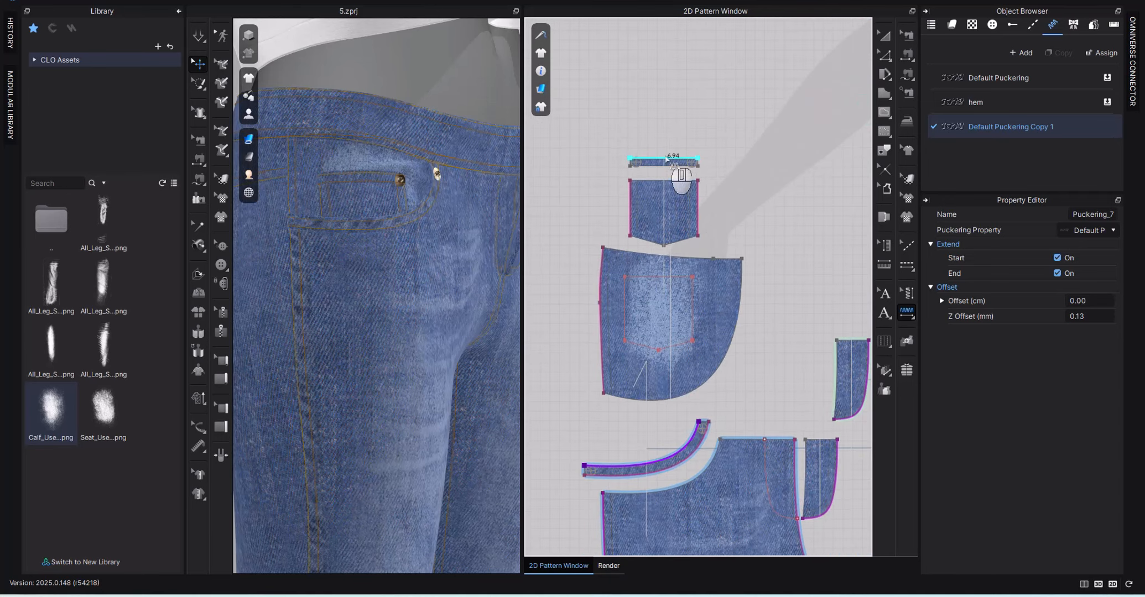
left_click(667, 160)
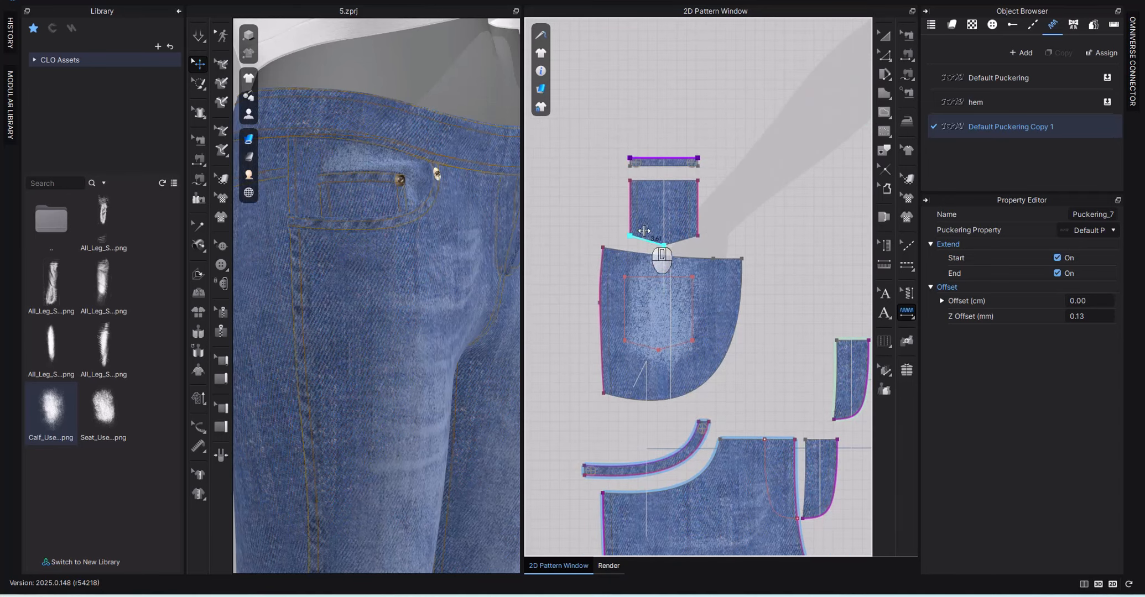
right_click_drag(381, 228, 416, 243)
scroll(346, 225, "down", 10)
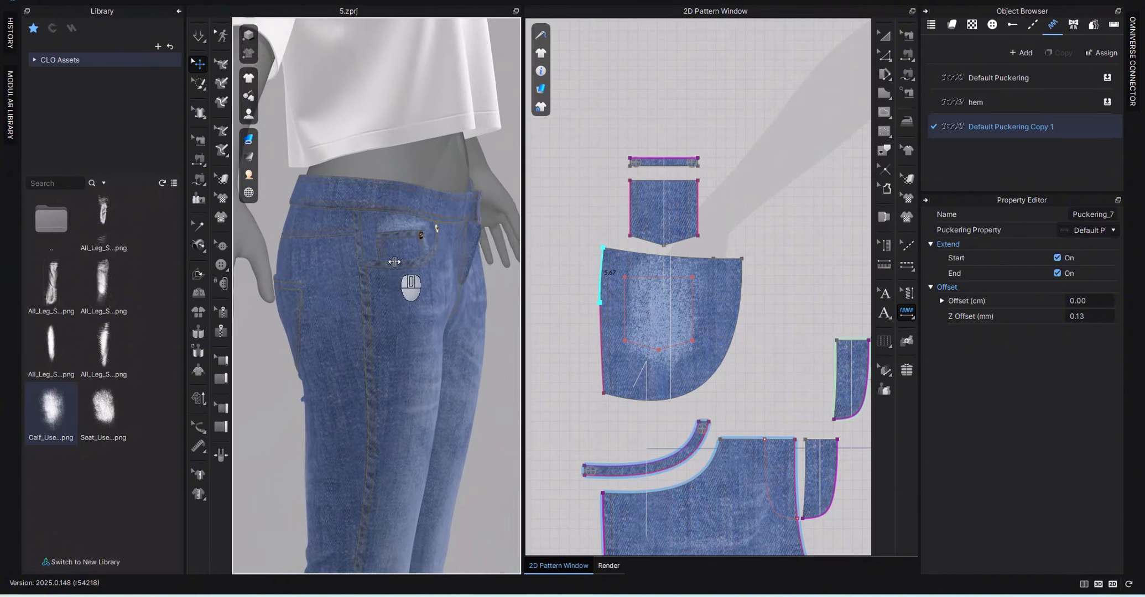
middle_click_drag(399, 226, 416, 69)
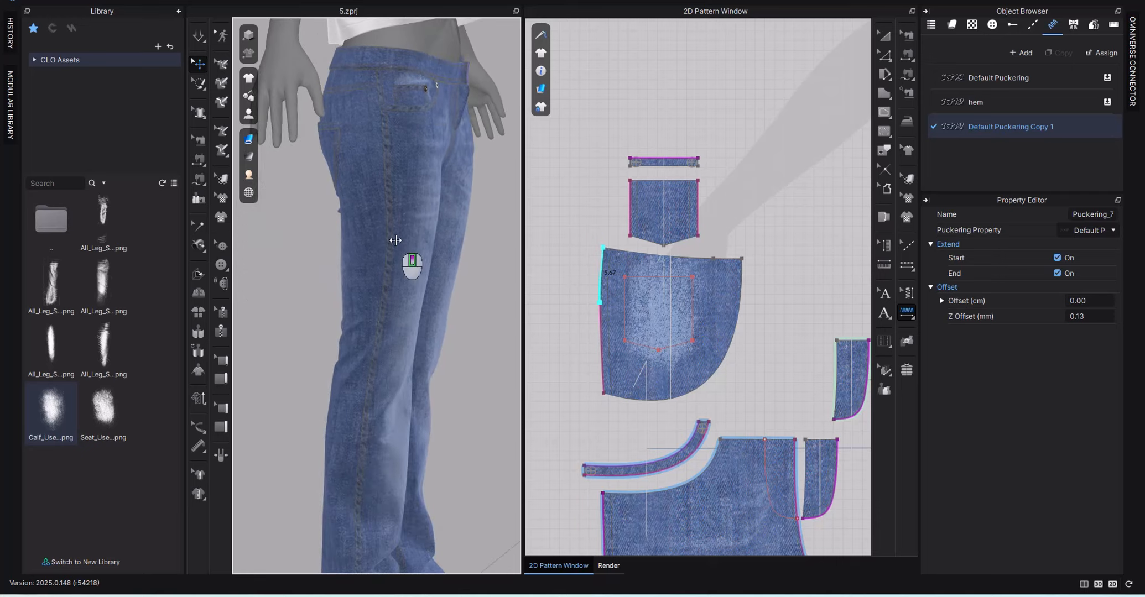
scroll(393, 240, "down", 2)
right_click_drag(390, 420, 337, 406)
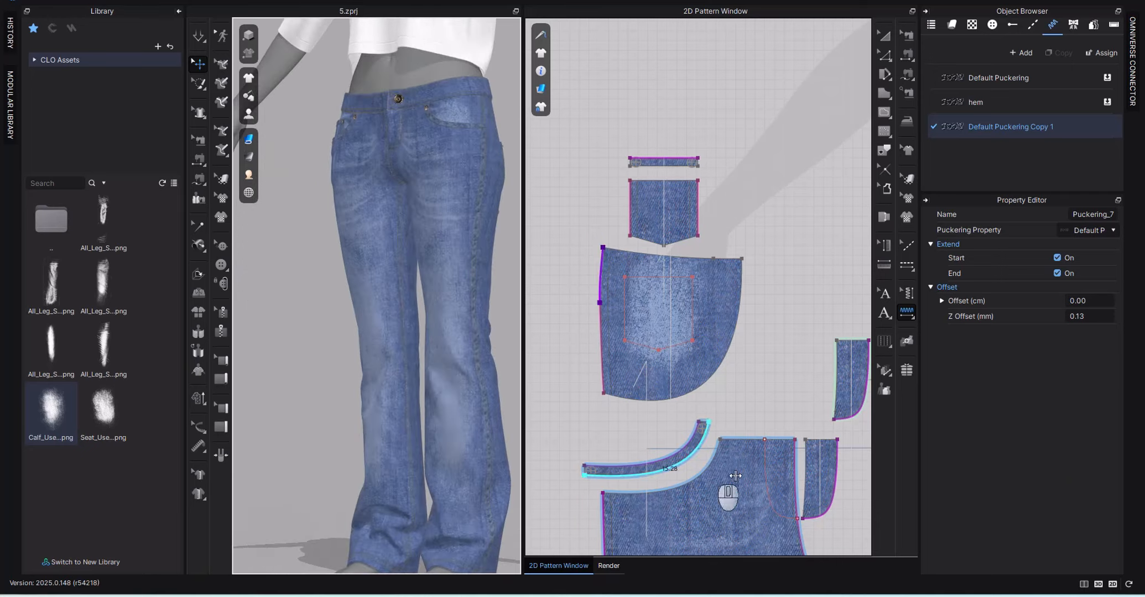
Apply Default Puckering Copy 1 to the inseam edge of the left-hand front leg piece and check the whole jeans in 3D
middle_click_drag(762, 468, 699, 166)
scroll(714, 221, "down", 2)
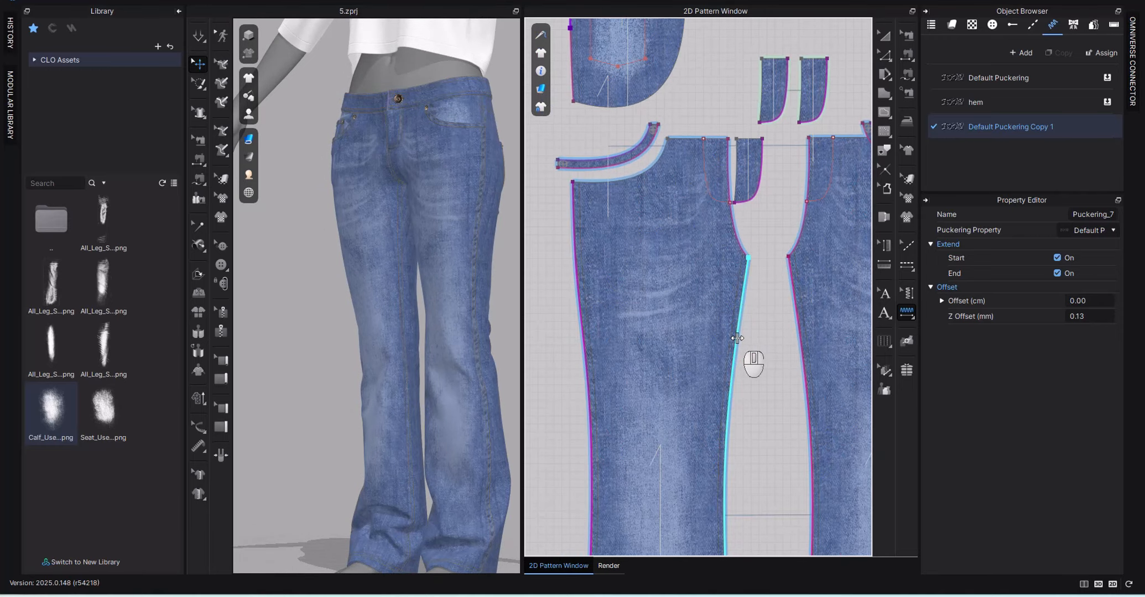
right_click_drag(418, 307, 466, 319)
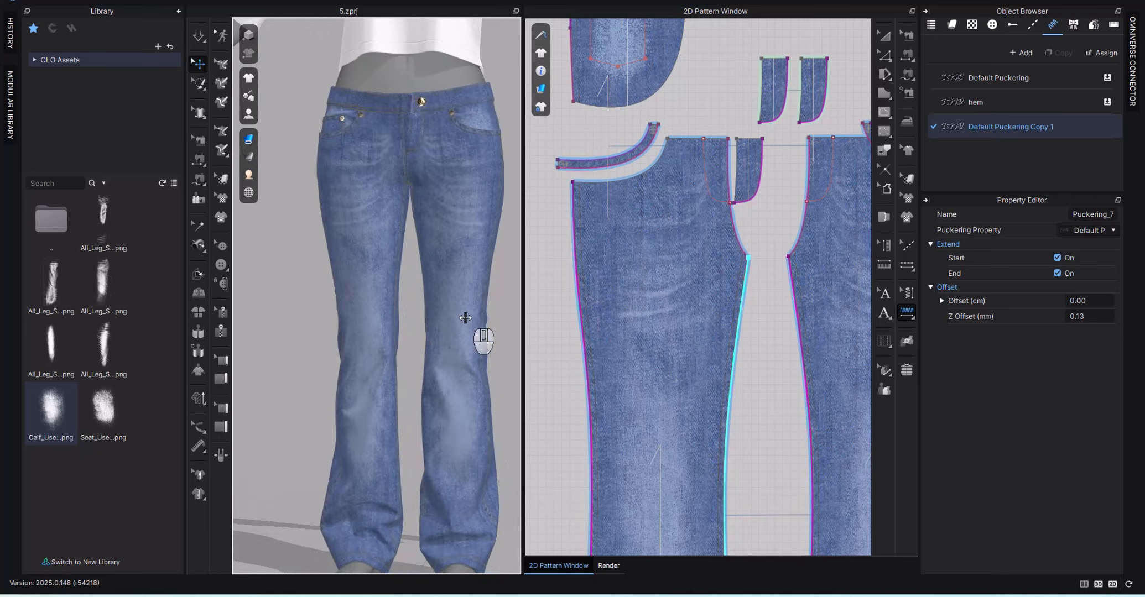
scroll(447, 329, "down", 5)
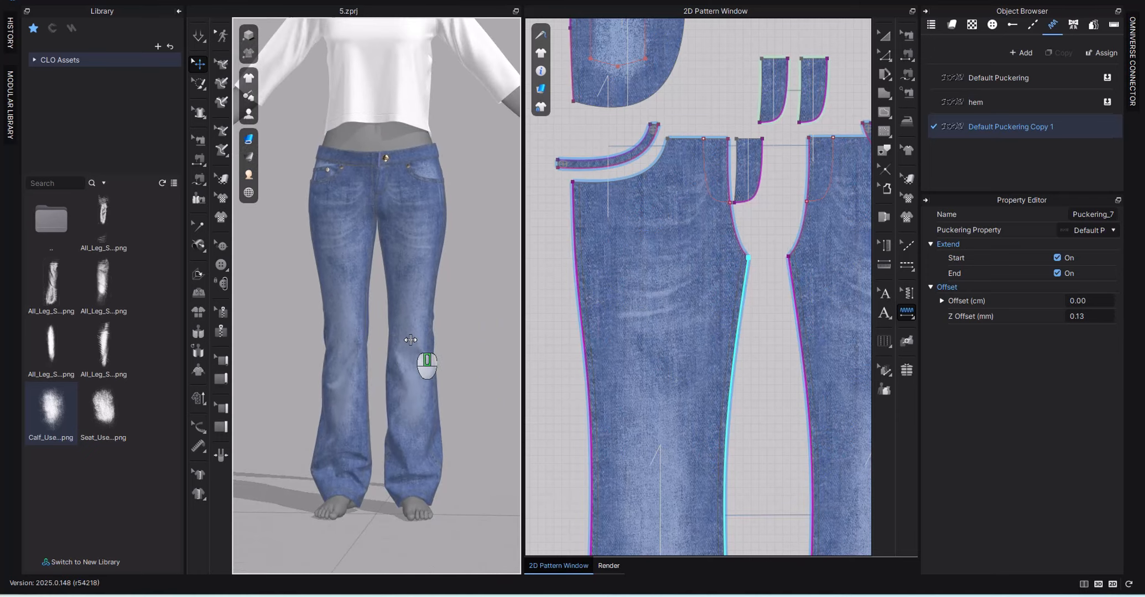
scroll(795, 396, "down", 5)
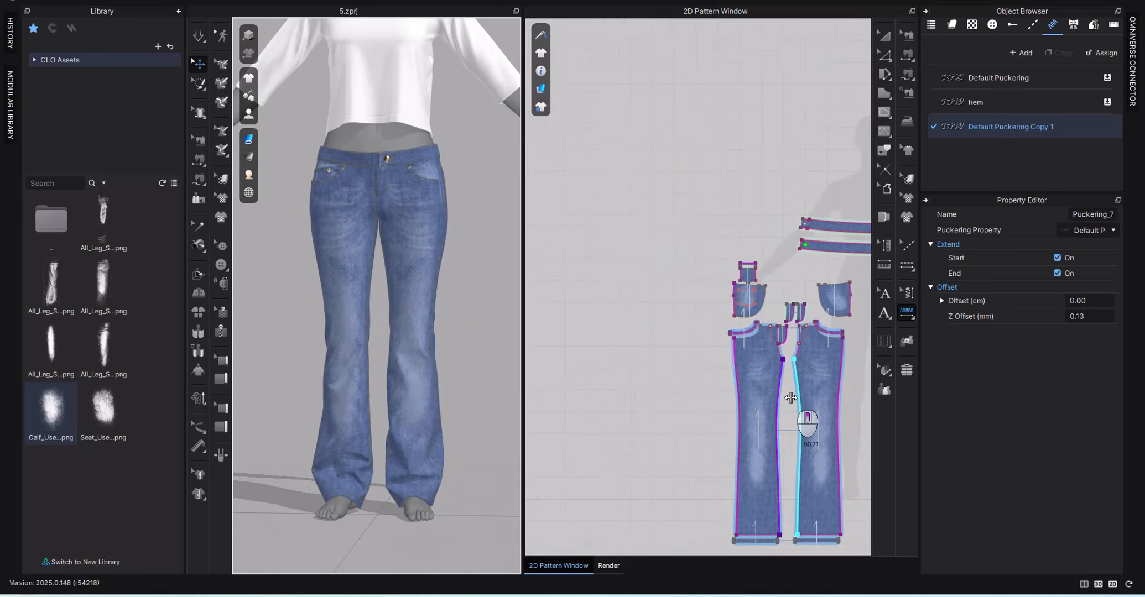
scroll(791, 398, "down", 2)
middle_click_drag(767, 389, 616, 269)
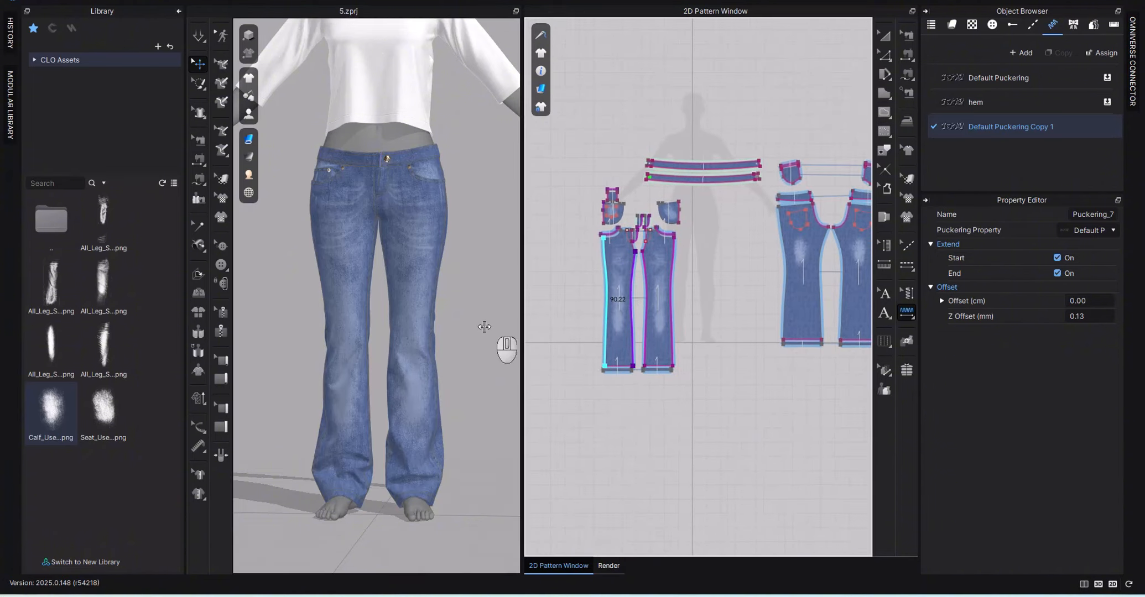
mouse_move(451, 339)
right_mouse_down()
mouse_move(520, 342)
mouse_move(436, 325)
right_mouse_up()
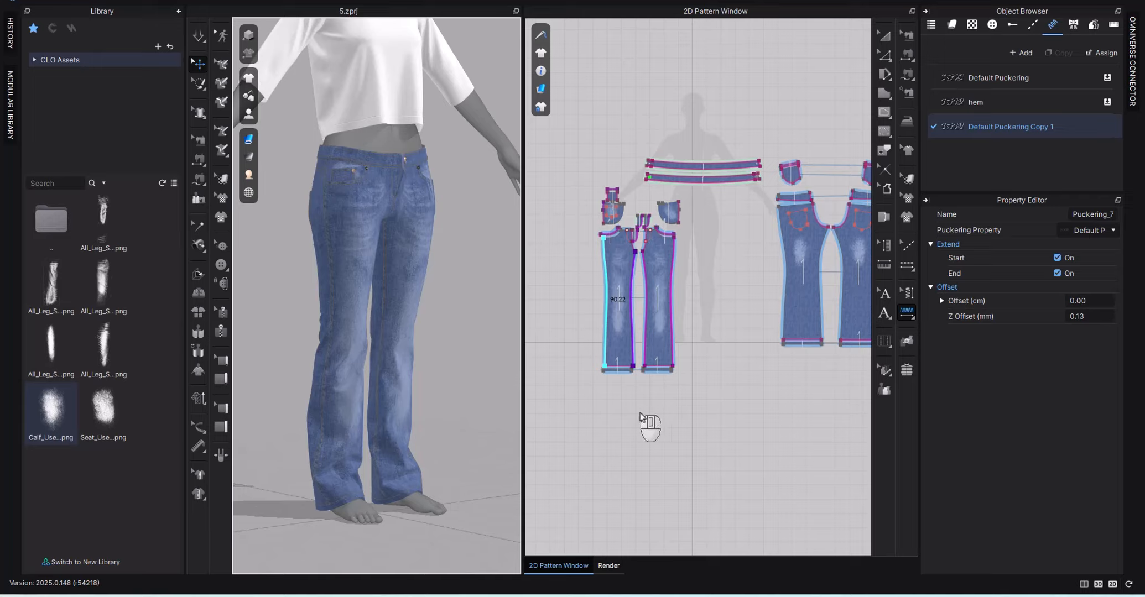